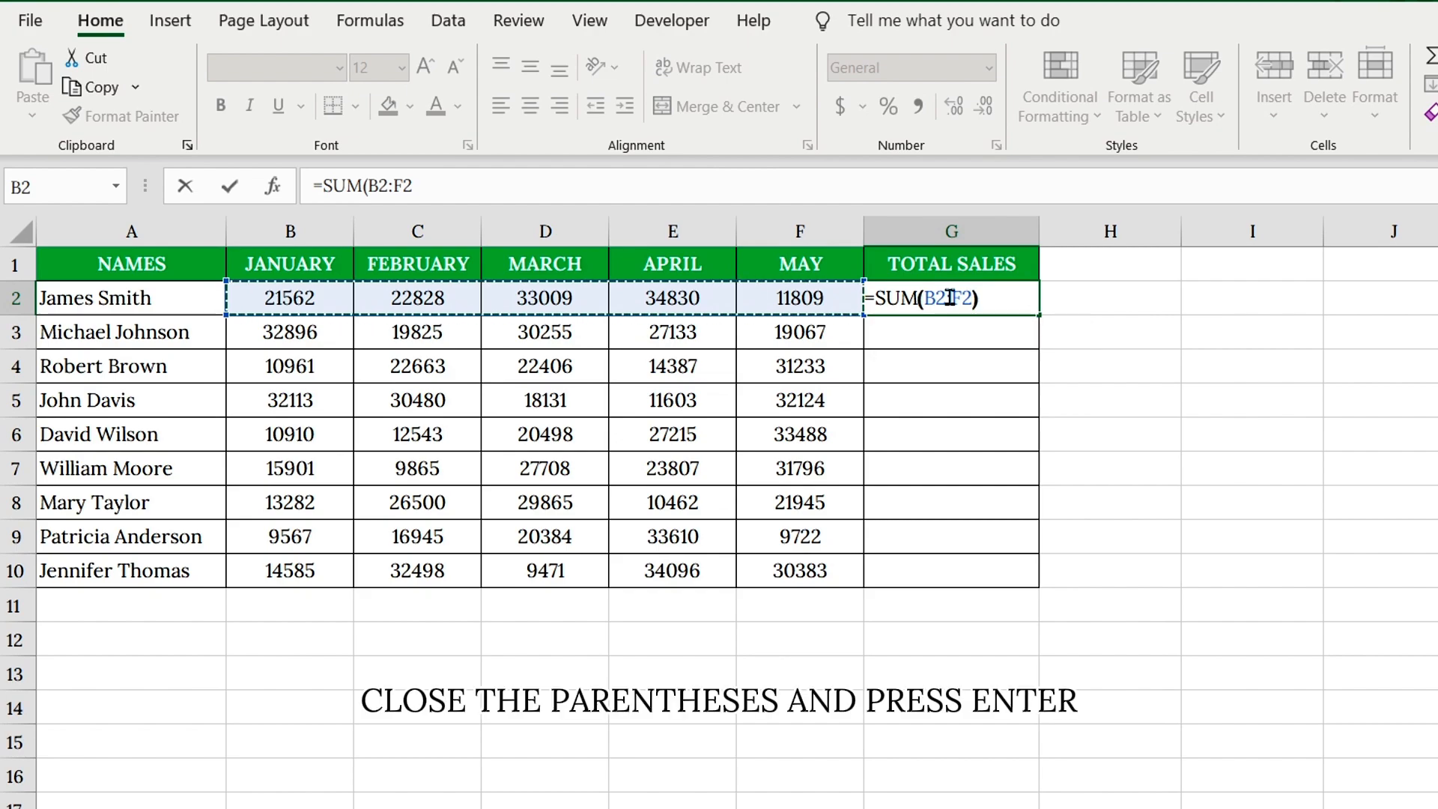
Step: Complete the formula =SUM(B2:F2) in G2 to total the first salesperson's January to May sales
{"action": "type", "text": ")"}
{"action": "key", "text": "Return"}
{"action": "left_click", "coordinate": [950, 297]}
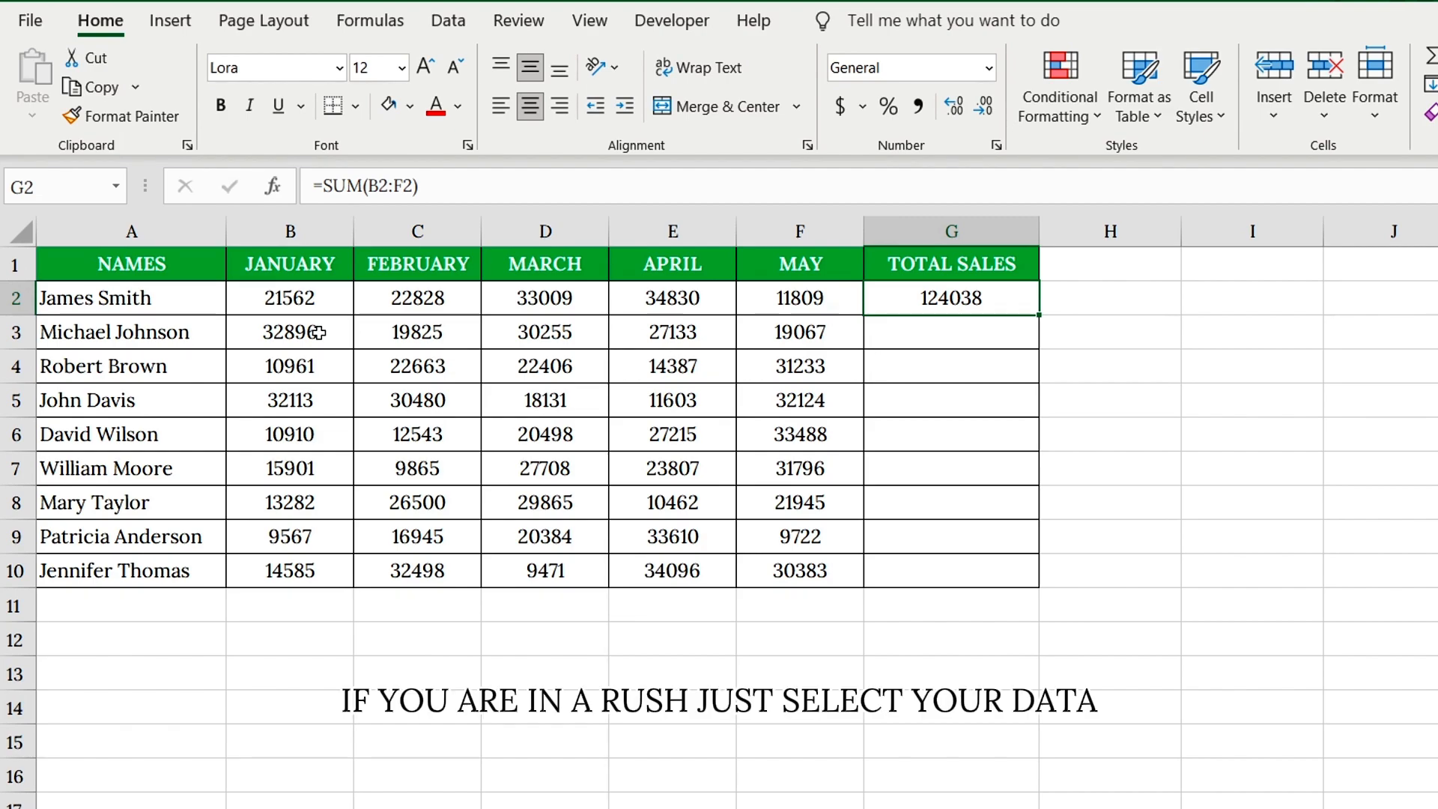
Step: Use AutoSum on B3:F3 to place the row's total in G3
{"action": "left_click_drag", "start_coordinate": [318, 333], "coordinate": [764, 338]}
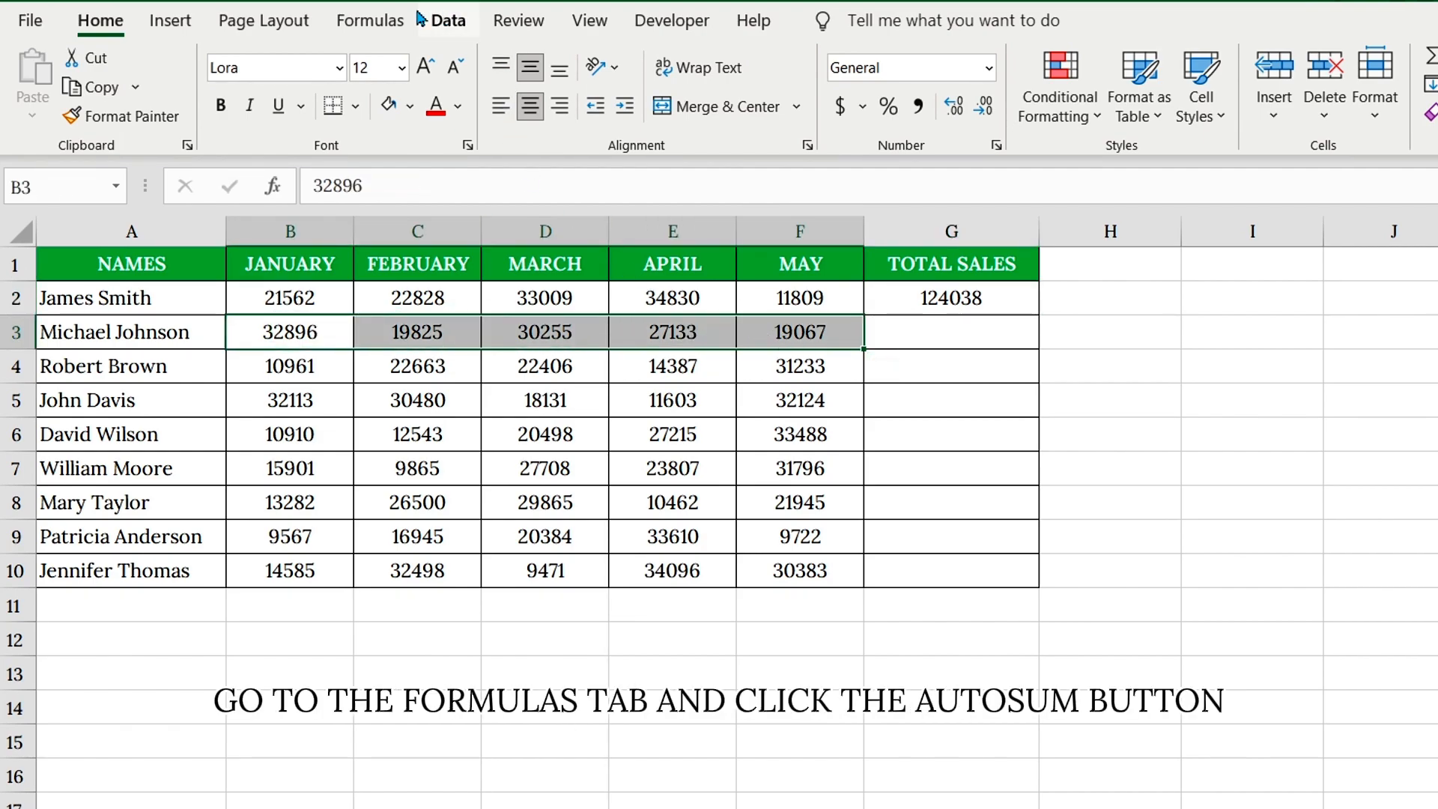
{"action": "left_click", "coordinate": [370, 21]}
{"action": "left_click", "coordinate": [108, 84]}
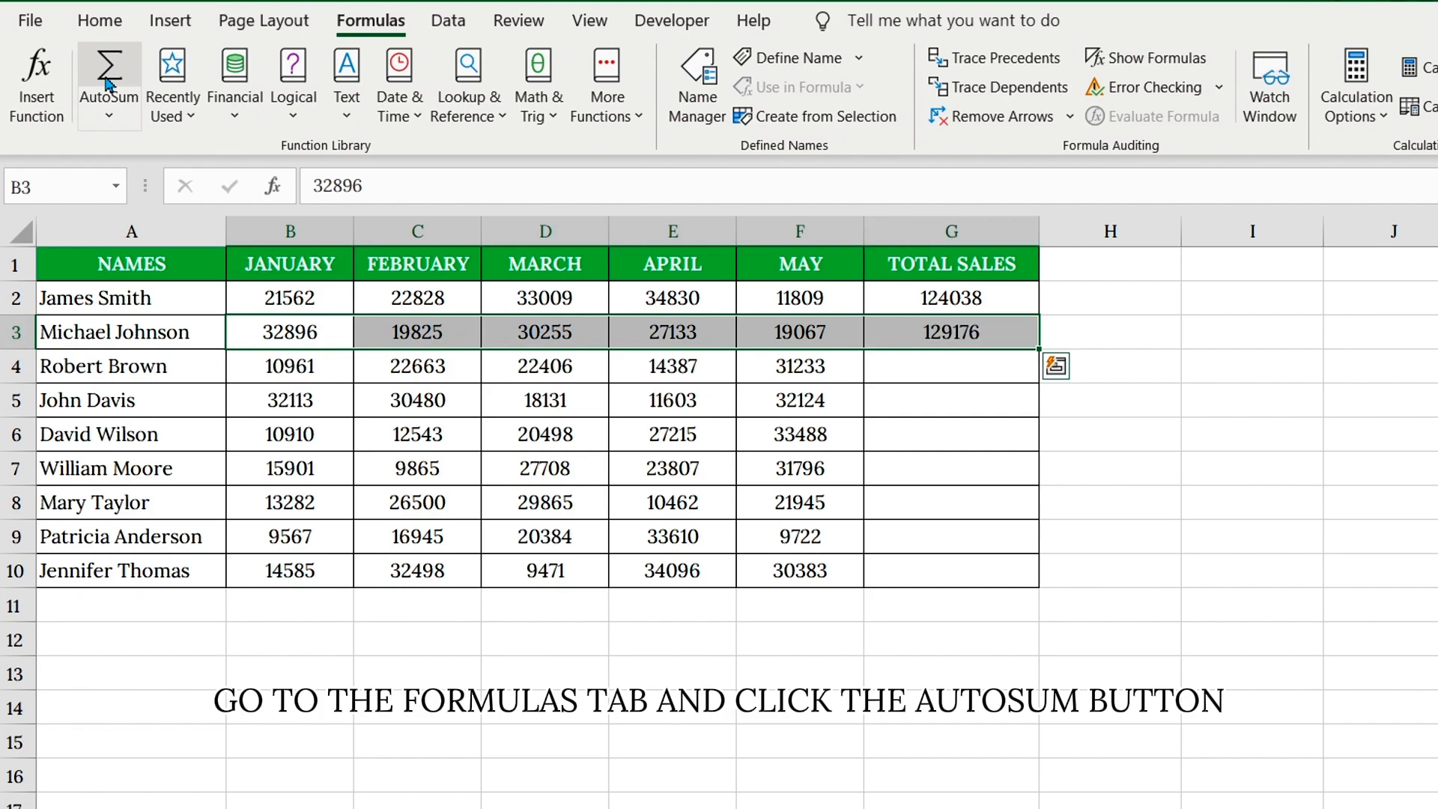
{"action": "left_click", "coordinate": [962, 332]}
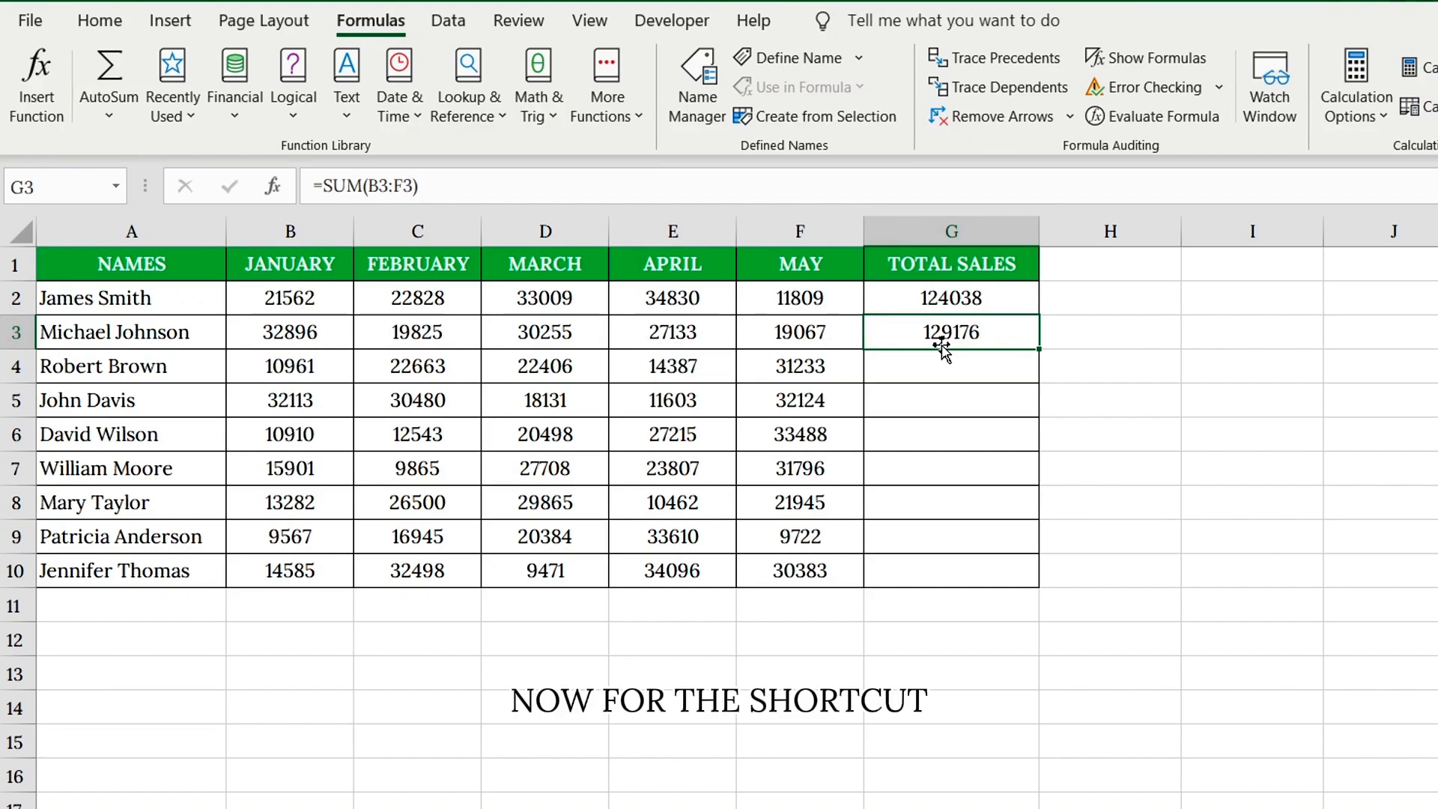
Step: Use AutoSum on row 4 to total its monthly sales in G4, and fill that formula down the TOTAL SALES column
{"action": "left_click_drag", "start_coordinate": [305, 367], "coordinate": [909, 364]}
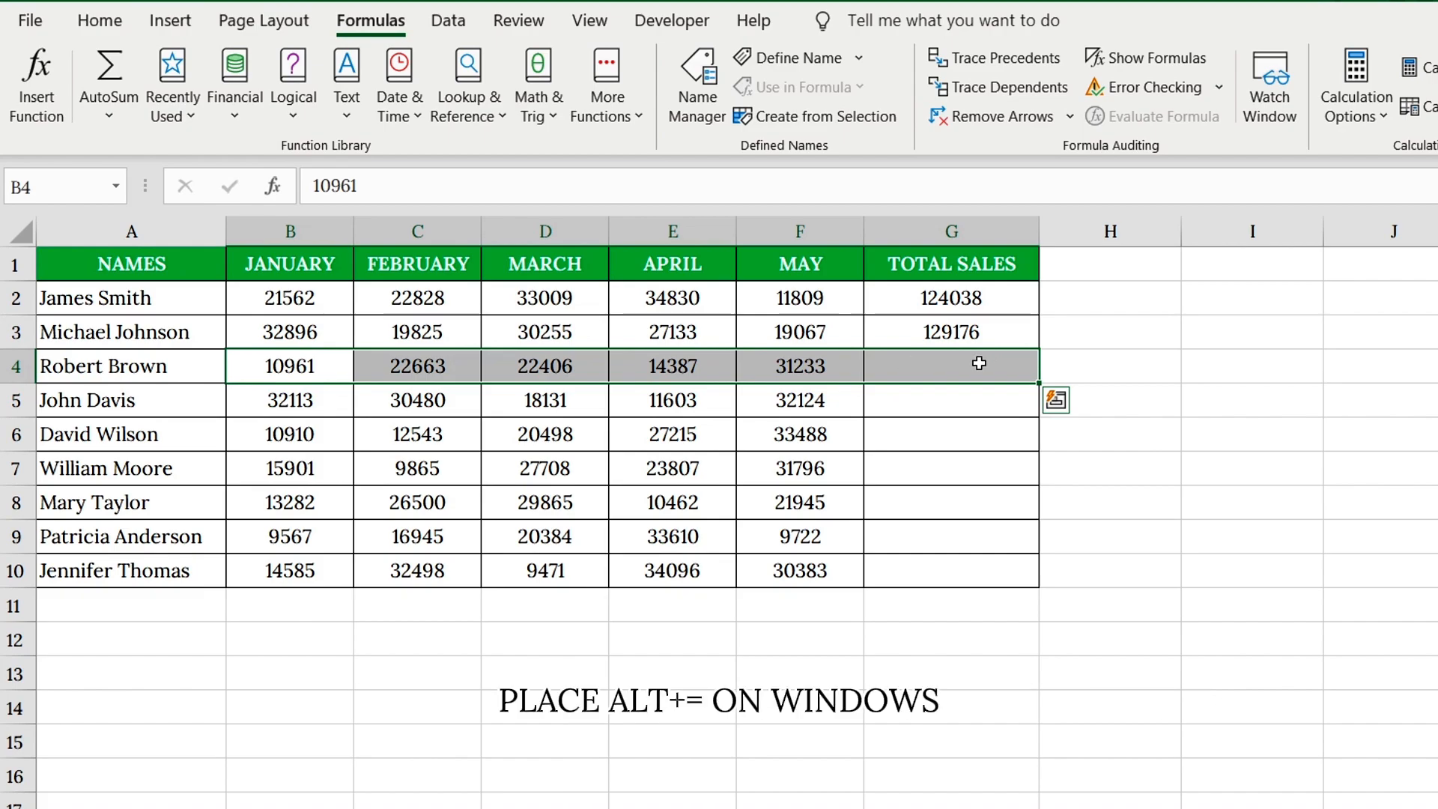
{"action": "key", "text": "alt+equal"}
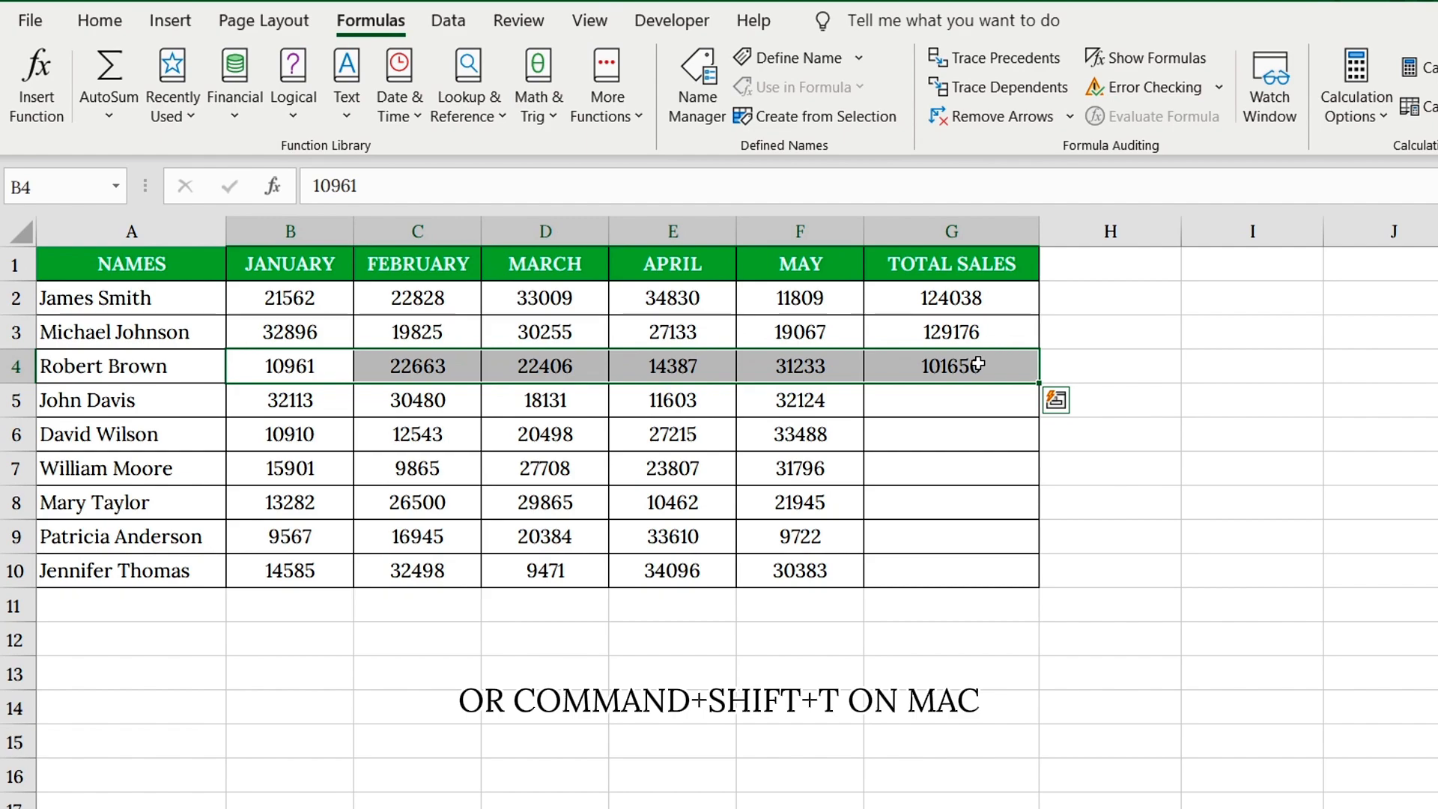
{"action": "left_click", "coordinate": [977, 364]}
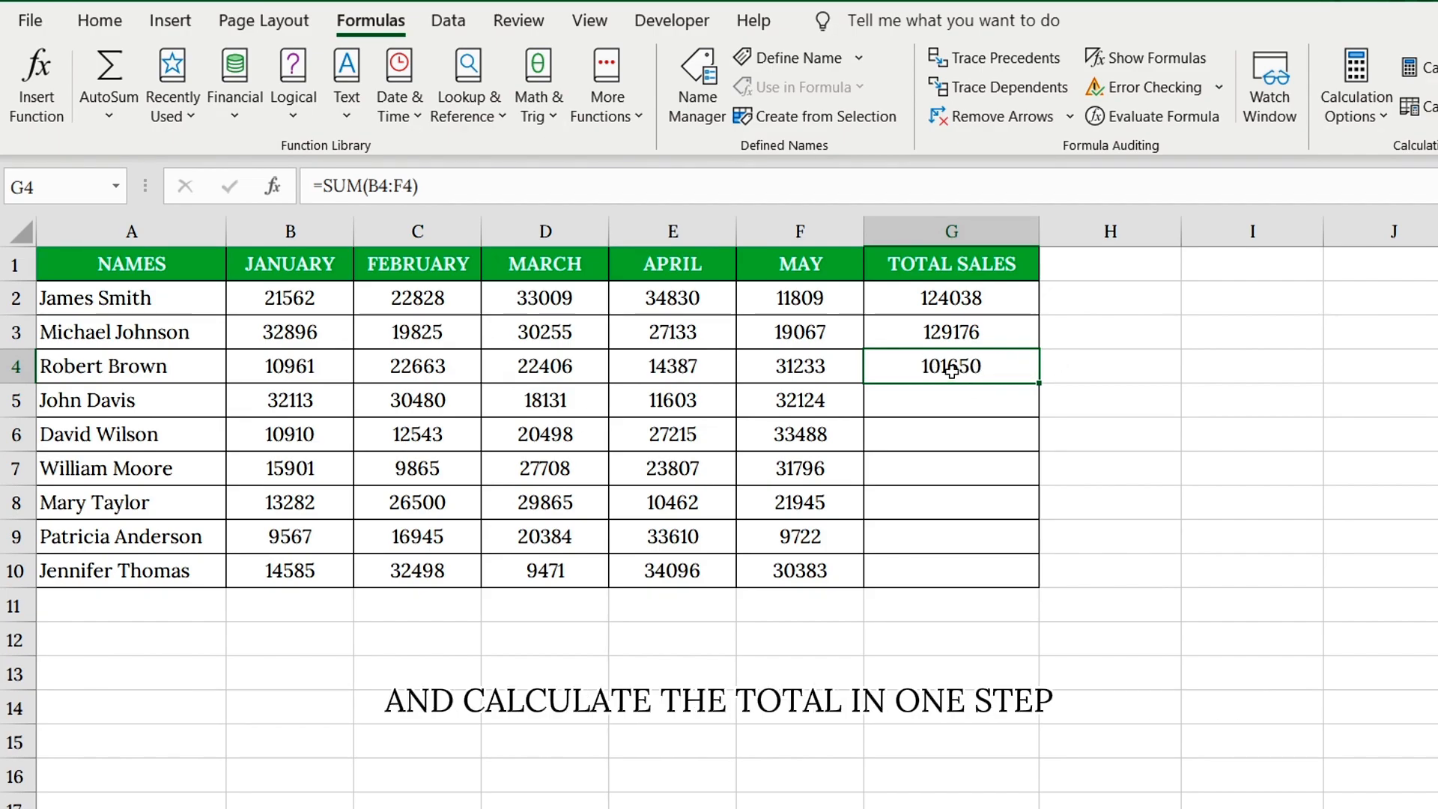
{"action": "double_click", "coordinate": [1040, 382]}
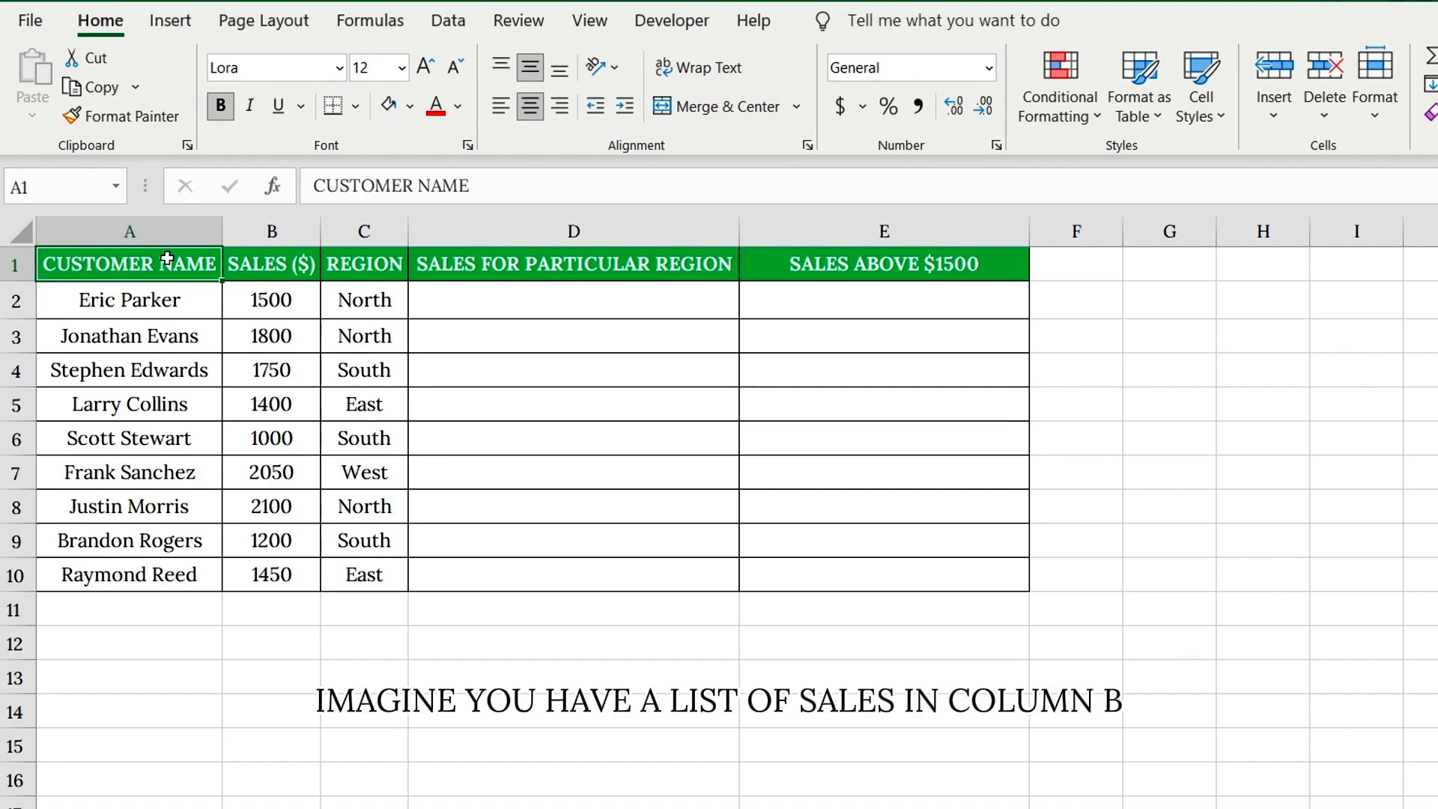
{"action": "left_click", "coordinate": [266, 231]}
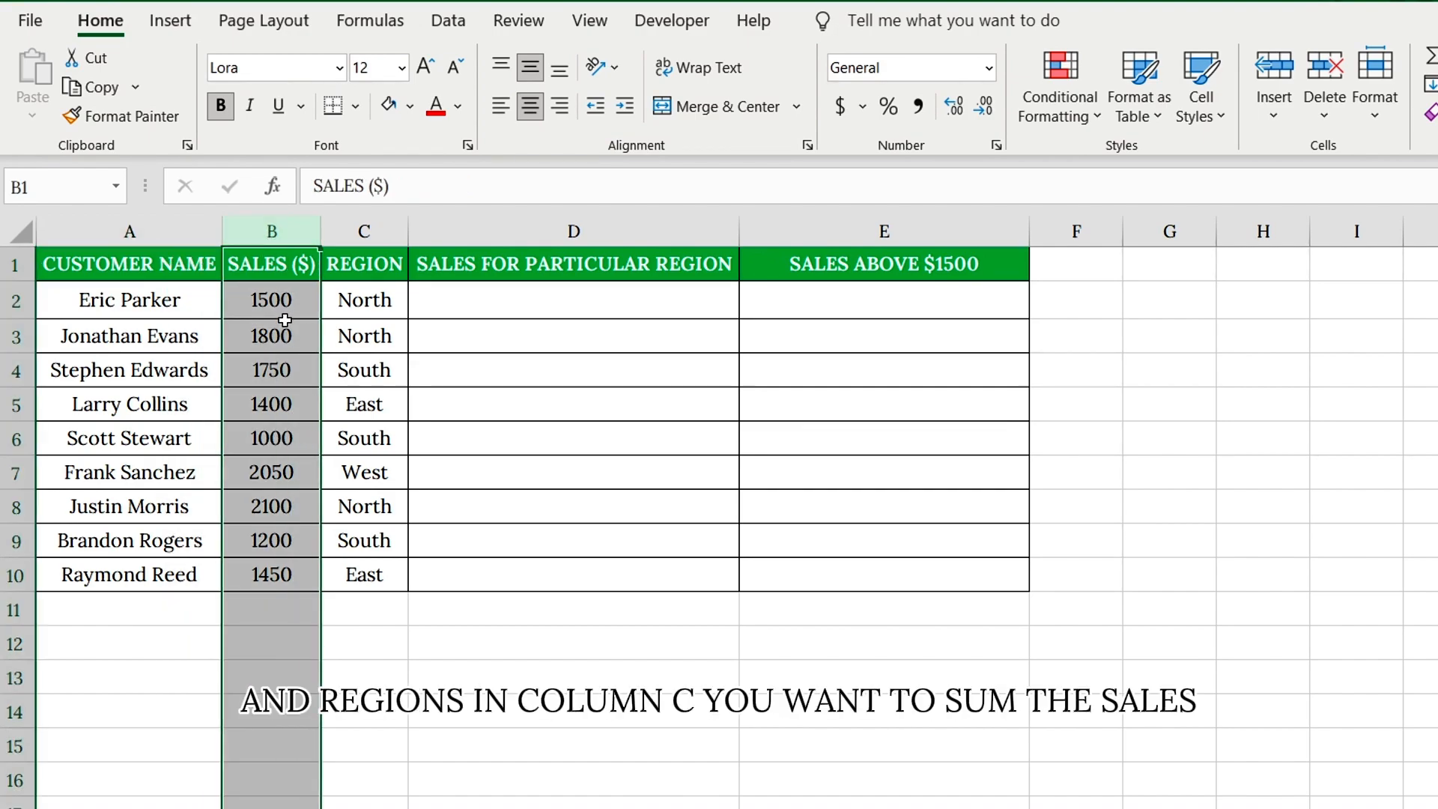
{"action": "left_click", "coordinate": [375, 236]}
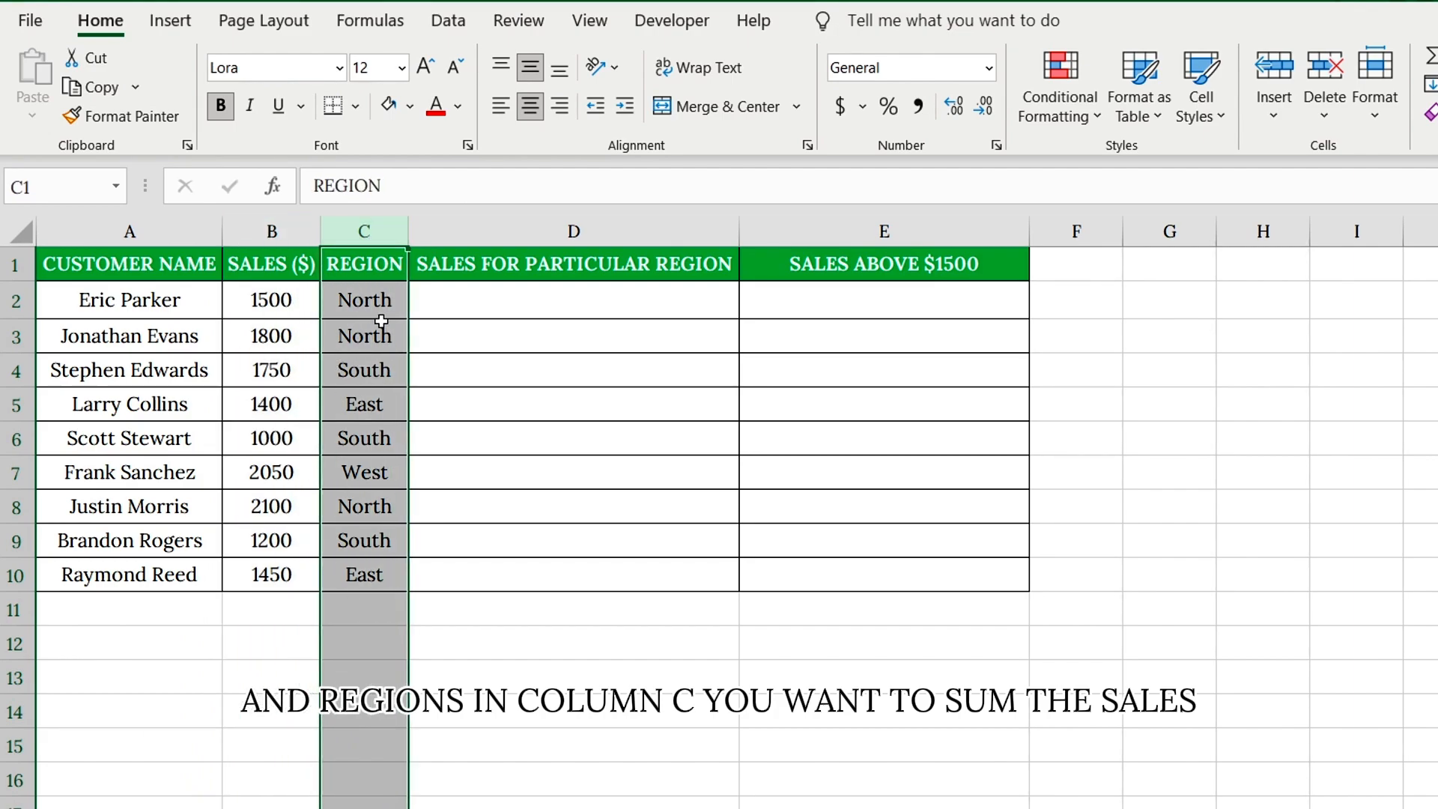
{"action": "left_click", "coordinate": [384, 307]}
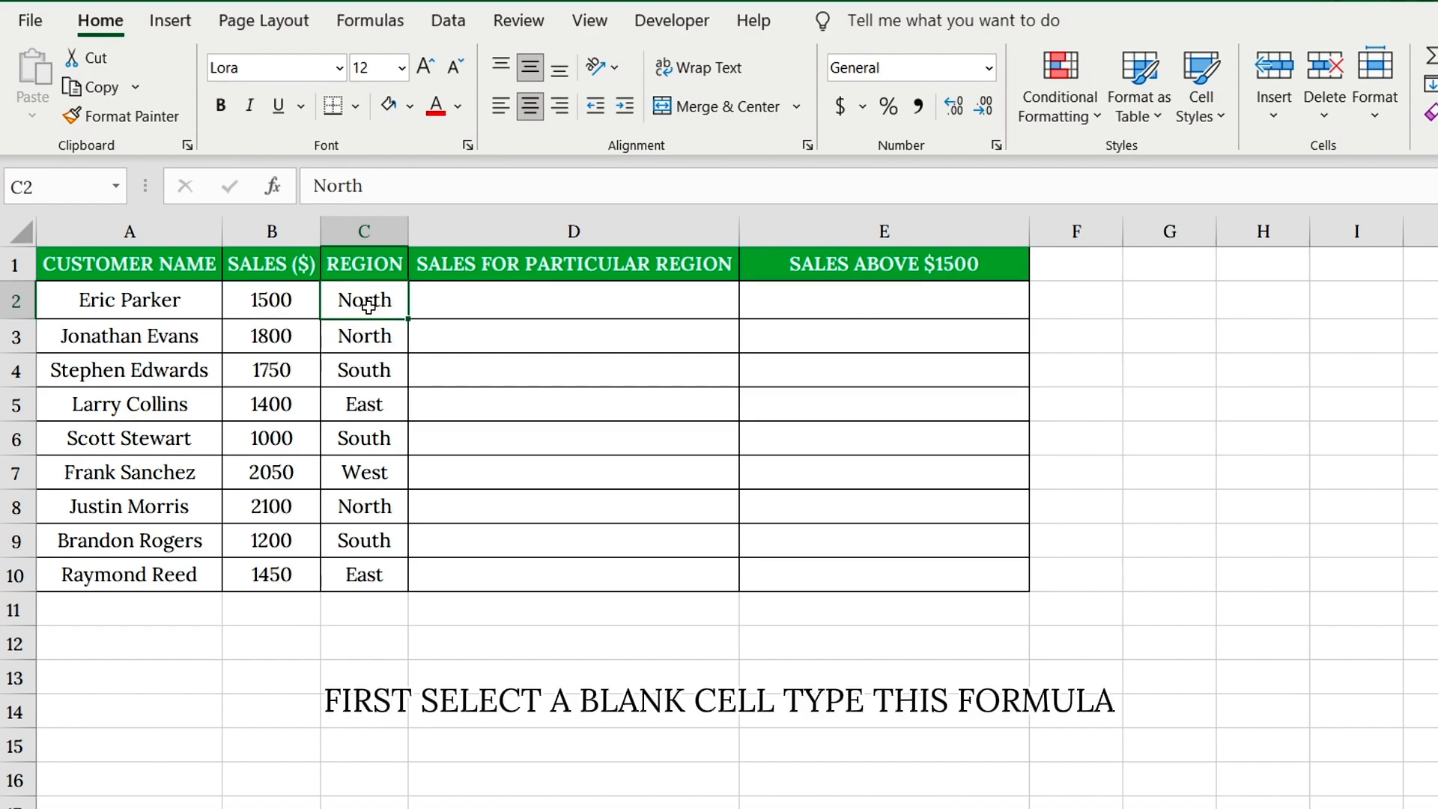
Step: Enter =SUMIF(C2:C10, "North", B2:B10) in D2 to sum the sales of the North region
{"action": "left_click", "coordinate": [479, 302]}
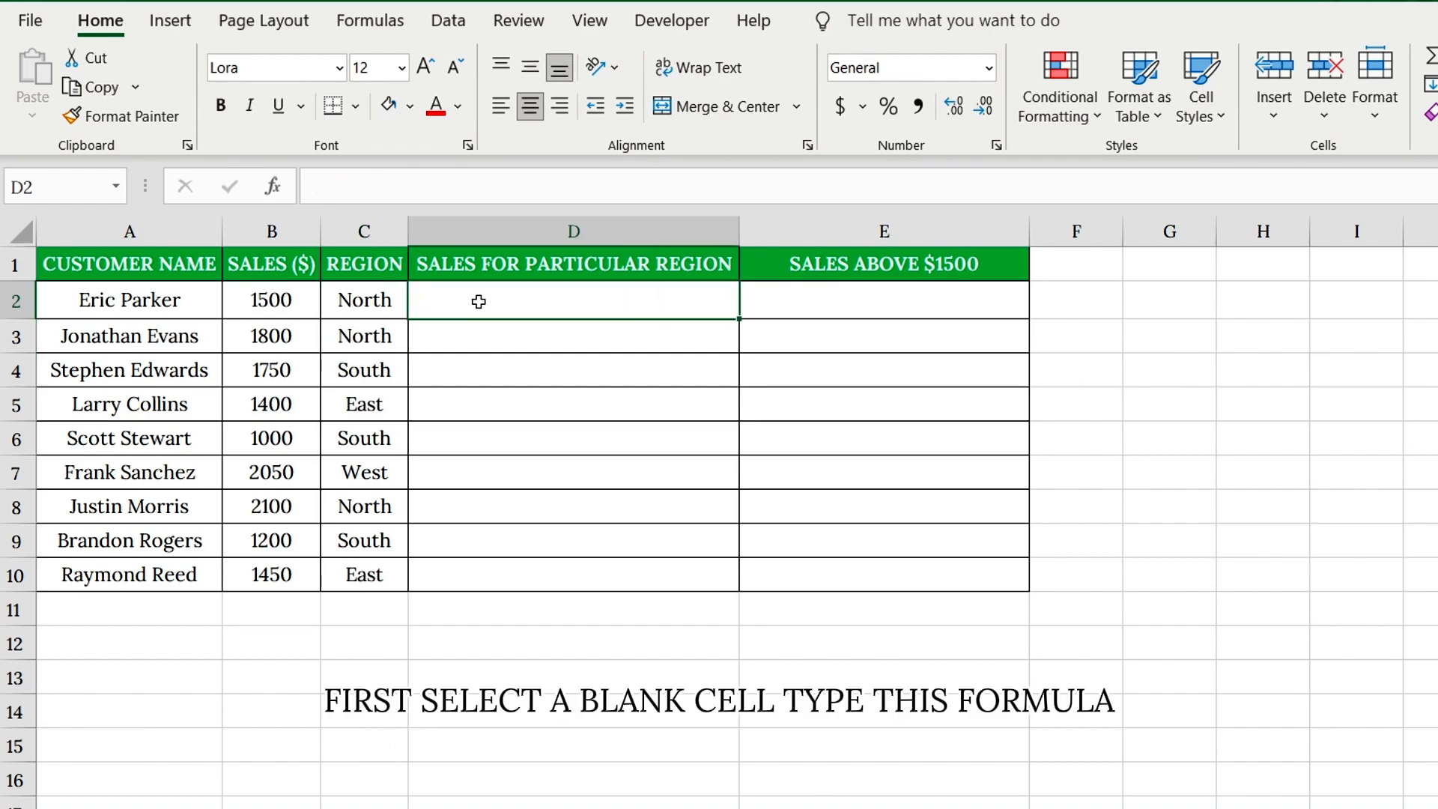
{"action": "type", "text": "=SUMIF("}
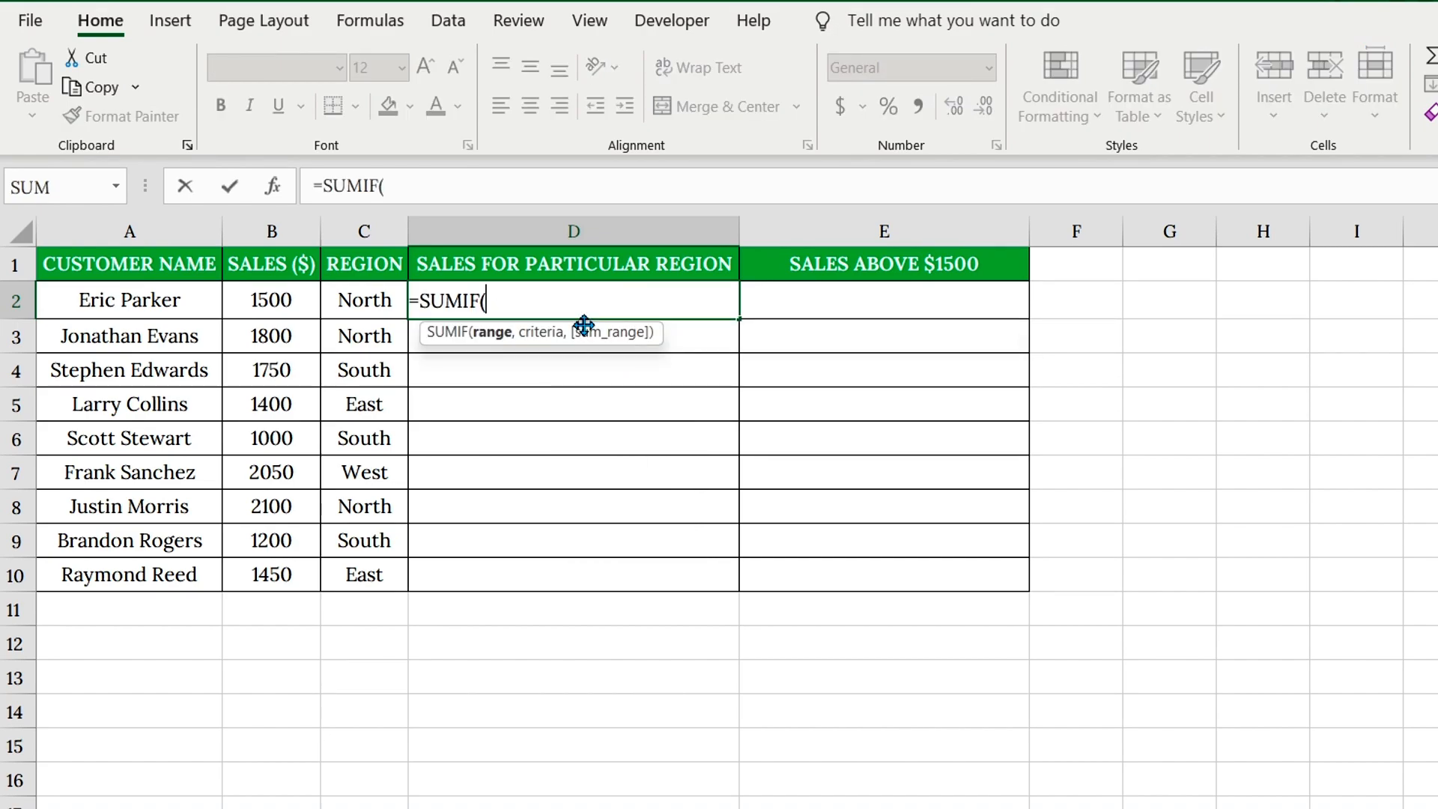
{"action": "left_click_drag", "start_coordinate": [364, 302], "coordinate": [363, 578]}
{"action": "type", "text": ", \""}
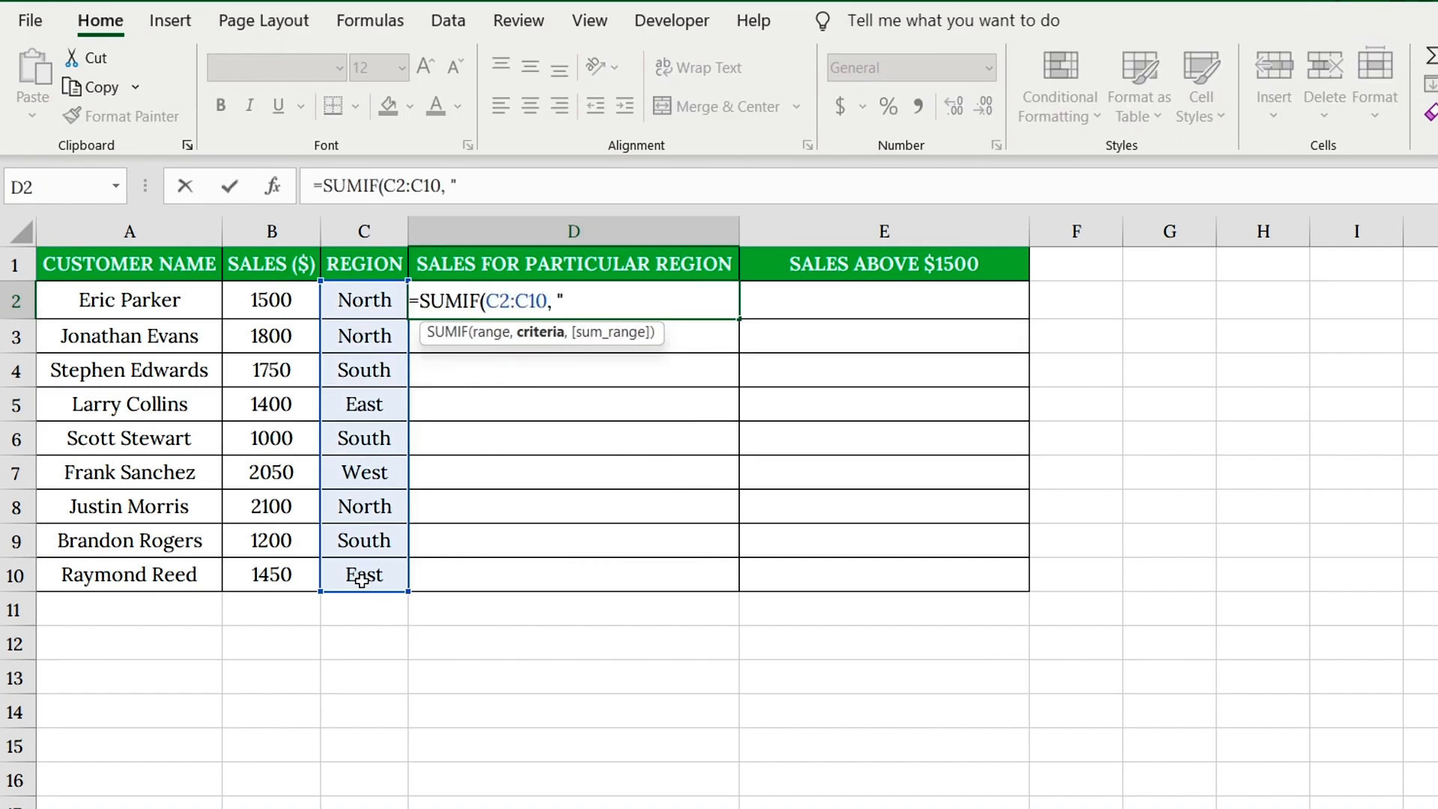
{"action": "type", "text": "North\","}
{"action": "left_click", "coordinate": [276, 301]}
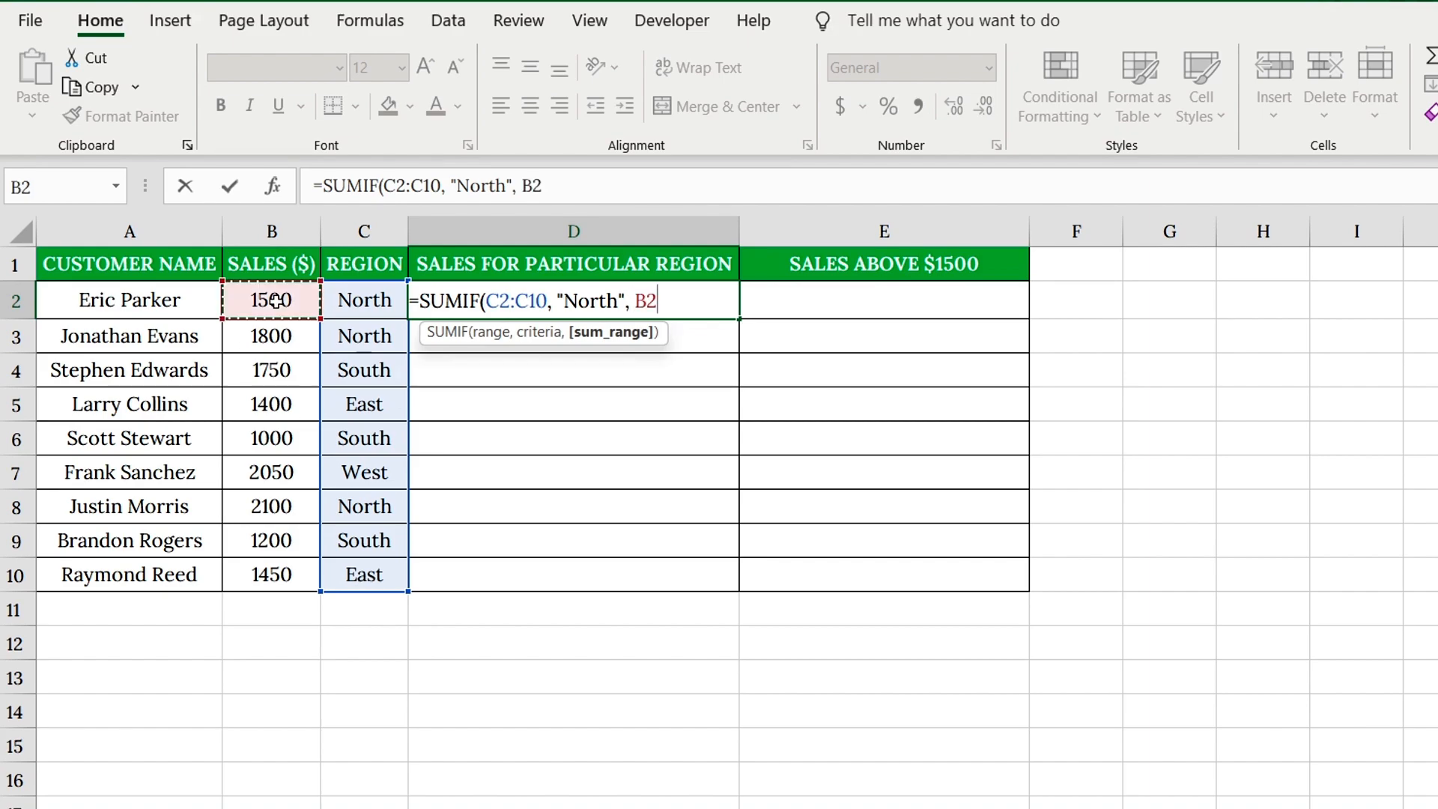
{"action": "left_click_drag", "start_coordinate": [276, 301], "coordinate": [288, 573]}
{"action": "type", "text": ")"}
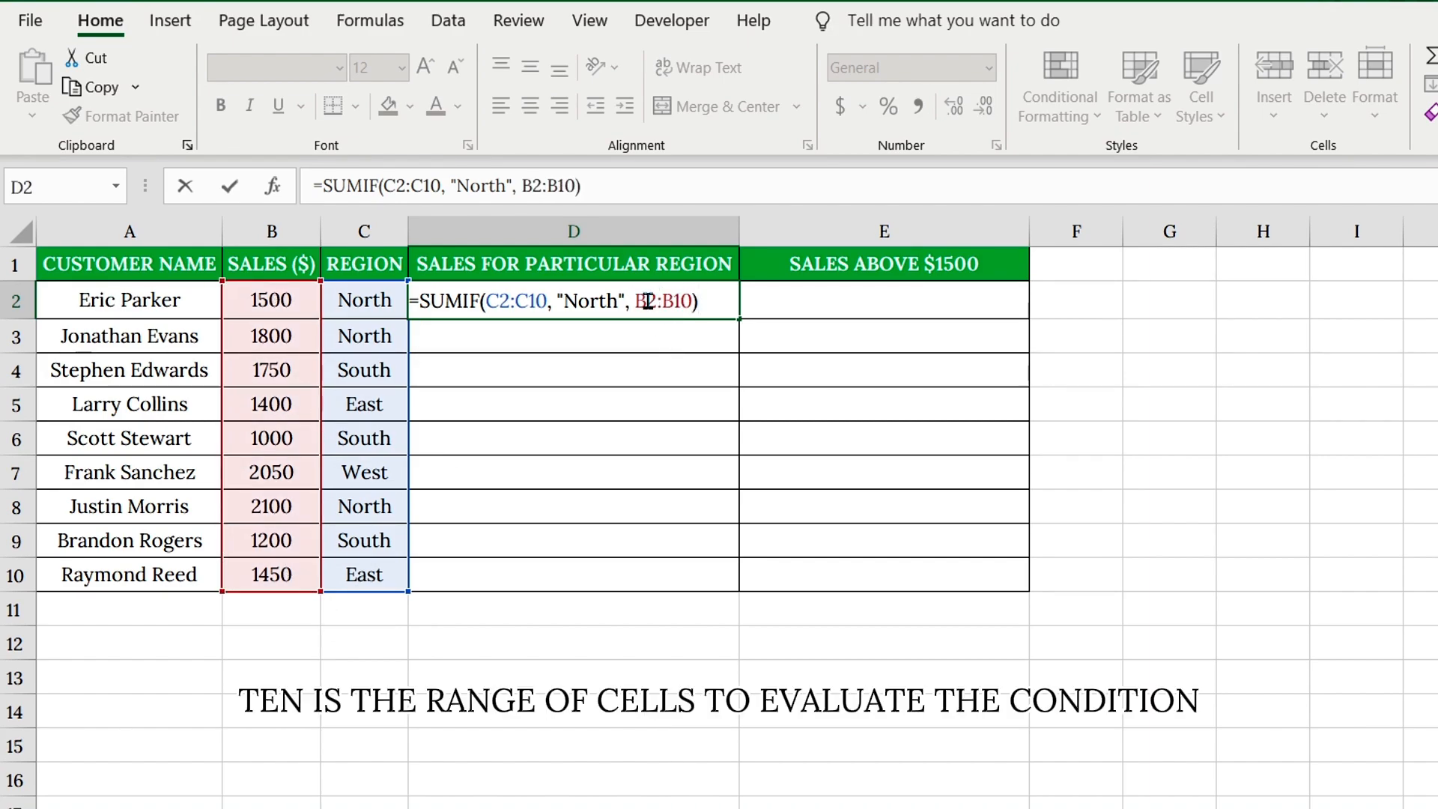
{"action": "left_click_drag", "start_coordinate": [635, 301], "coordinate": [692, 303]}
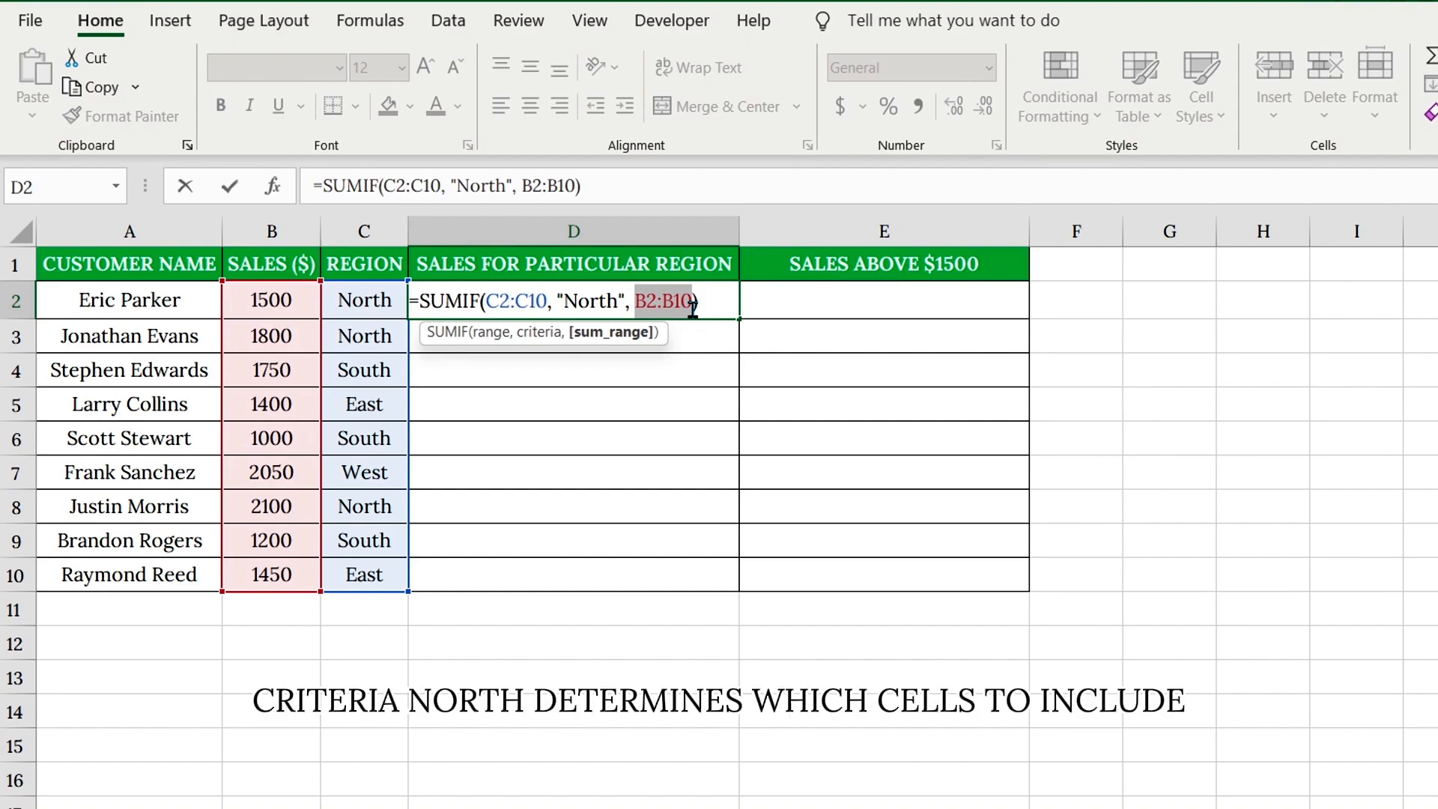
{"action": "left_click_drag", "start_coordinate": [563, 302], "coordinate": [615, 301]}
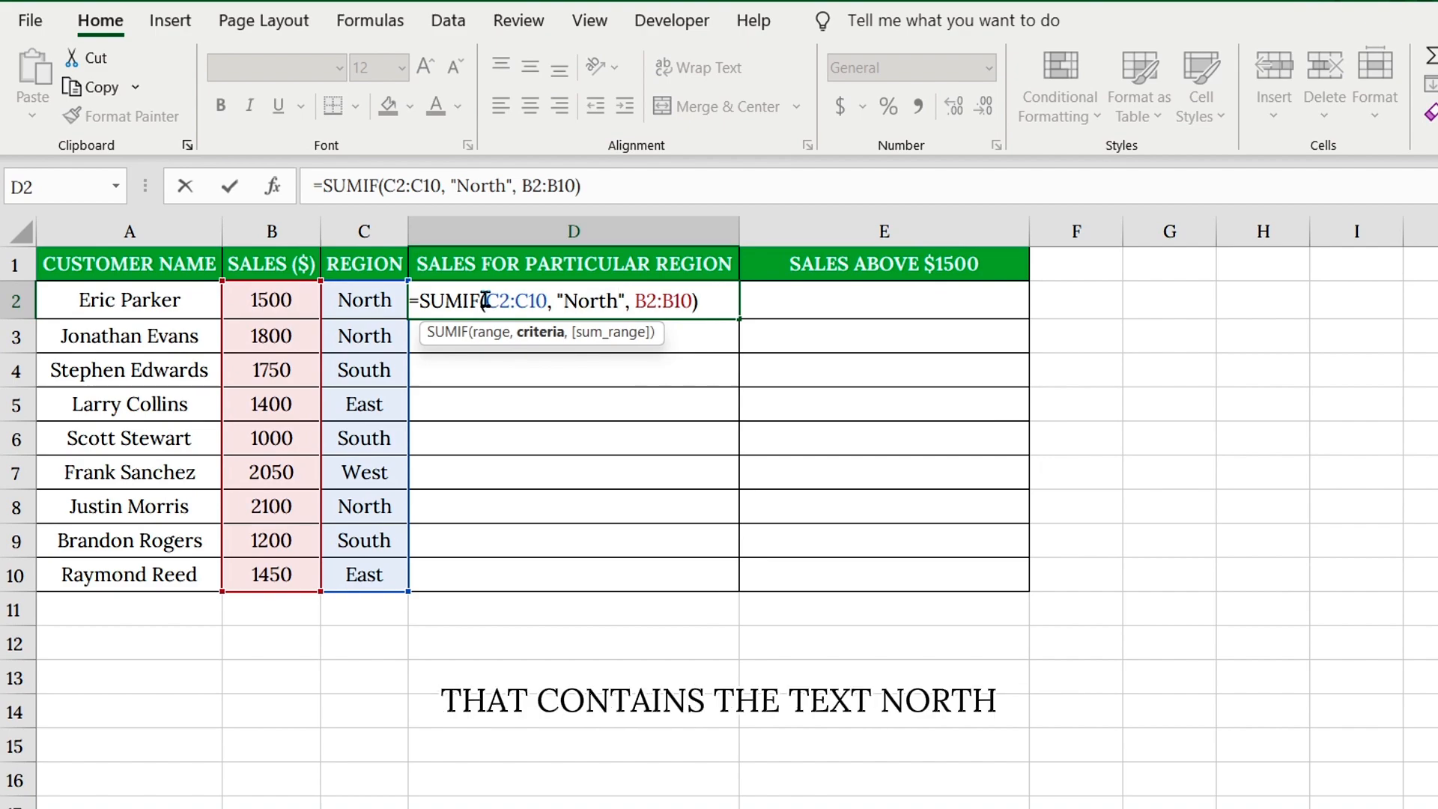
{"action": "left_click_drag", "start_coordinate": [485, 300], "coordinate": [548, 301]}
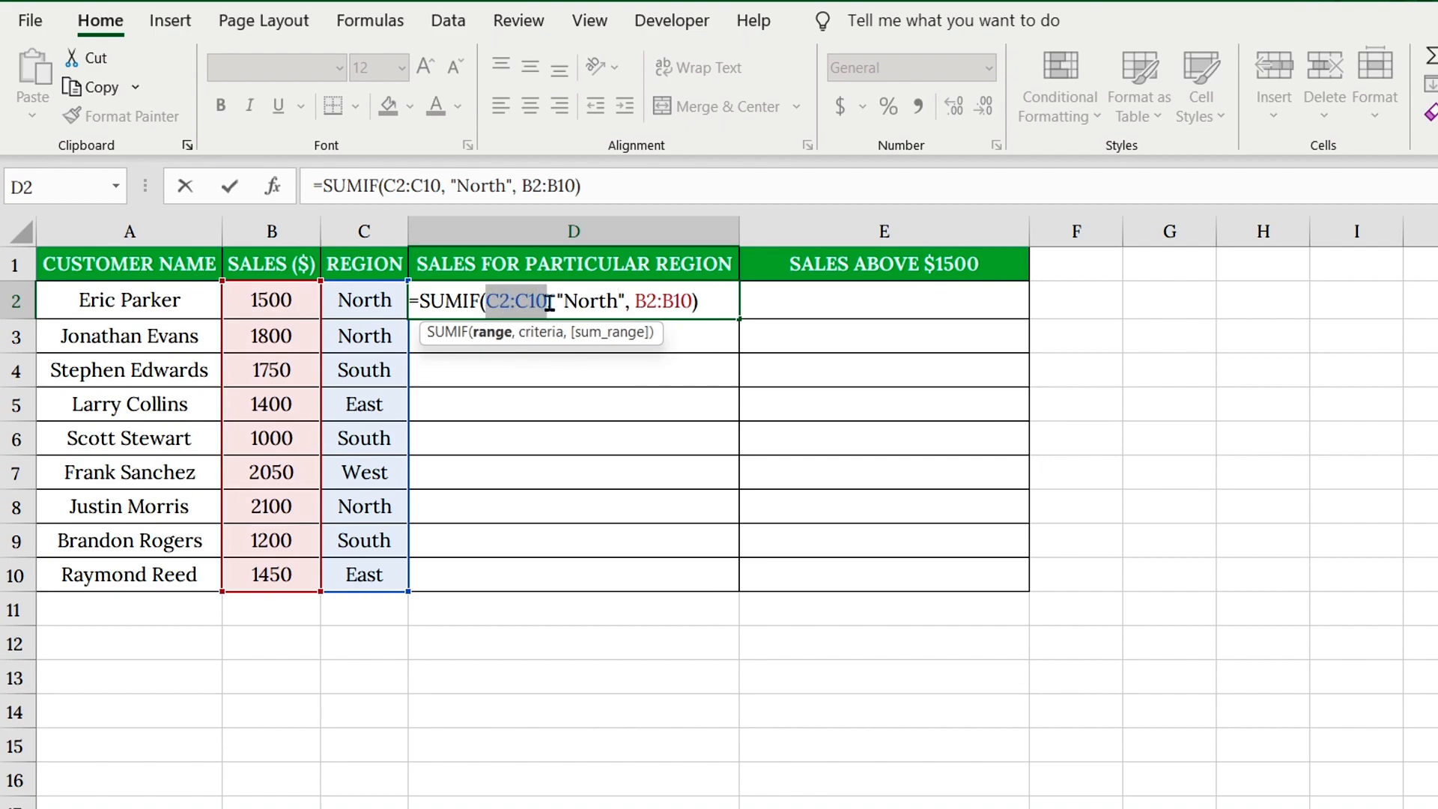
{"action": "key", "text": "Return"}
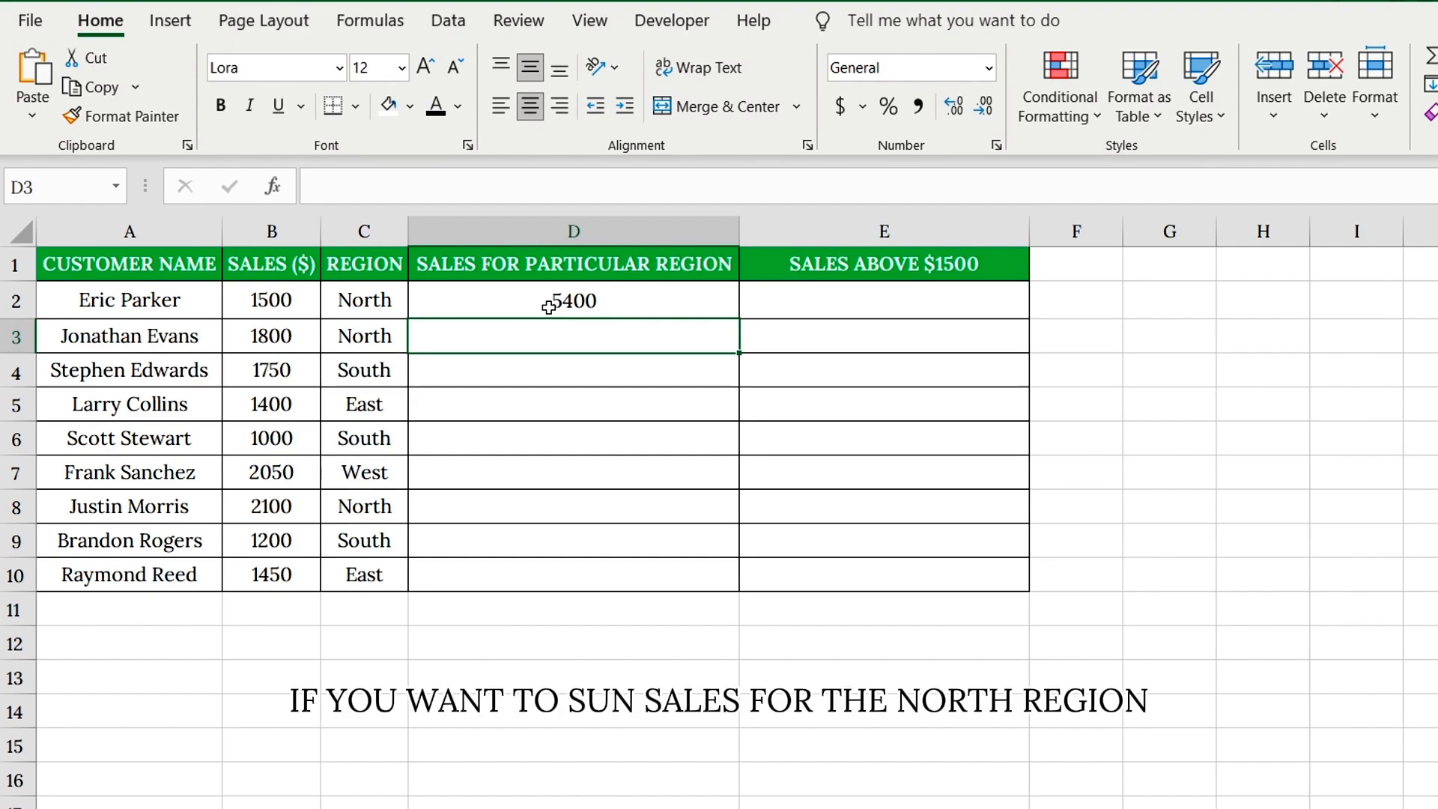
Step: Enter =SUMIFS(B2:B10, C2:C10, "North", B2:B10, ">1500") in E2 to sum North region sales above $1500
{"action": "left_click", "coordinate": [367, 299]}
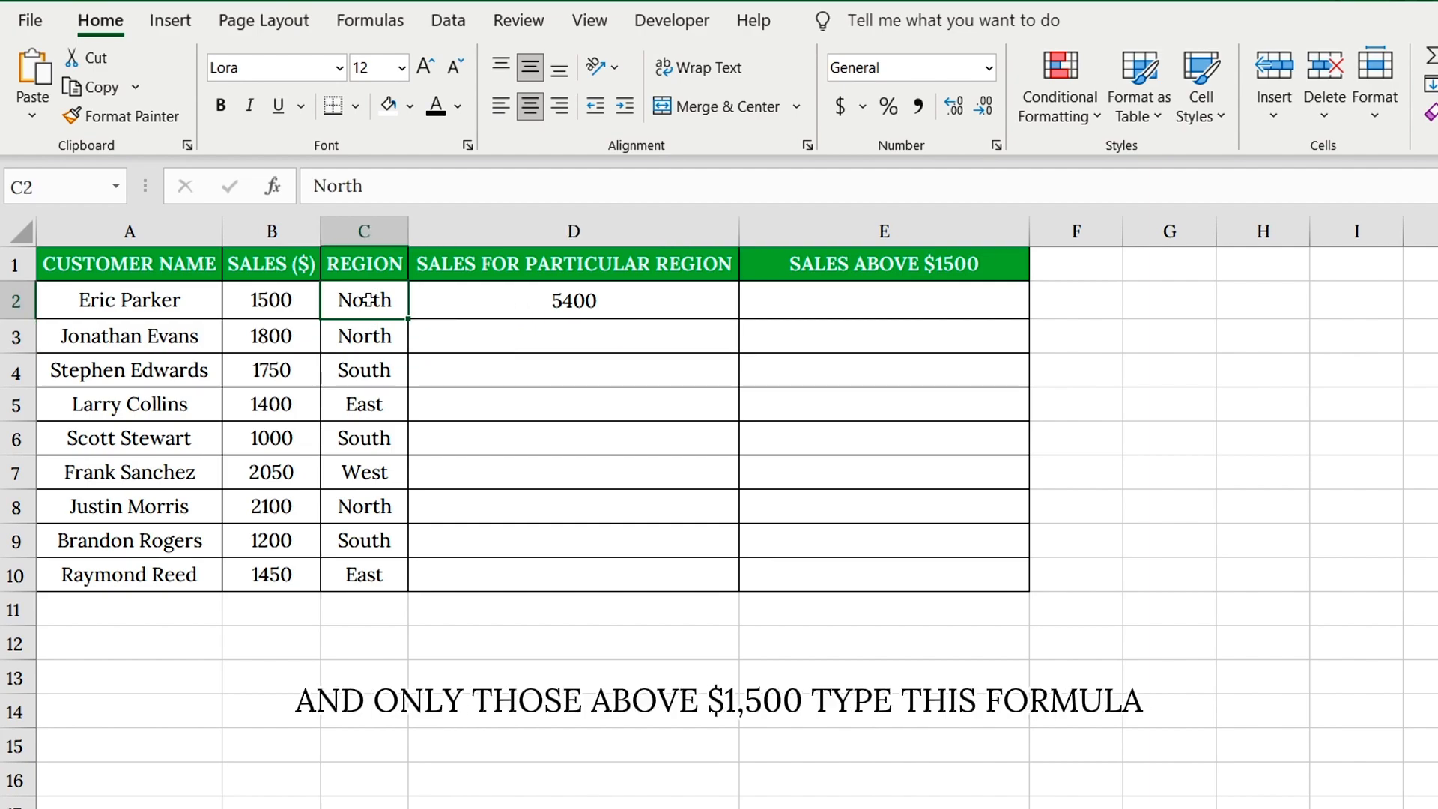
{"action": "left_click", "coordinate": [281, 304]}
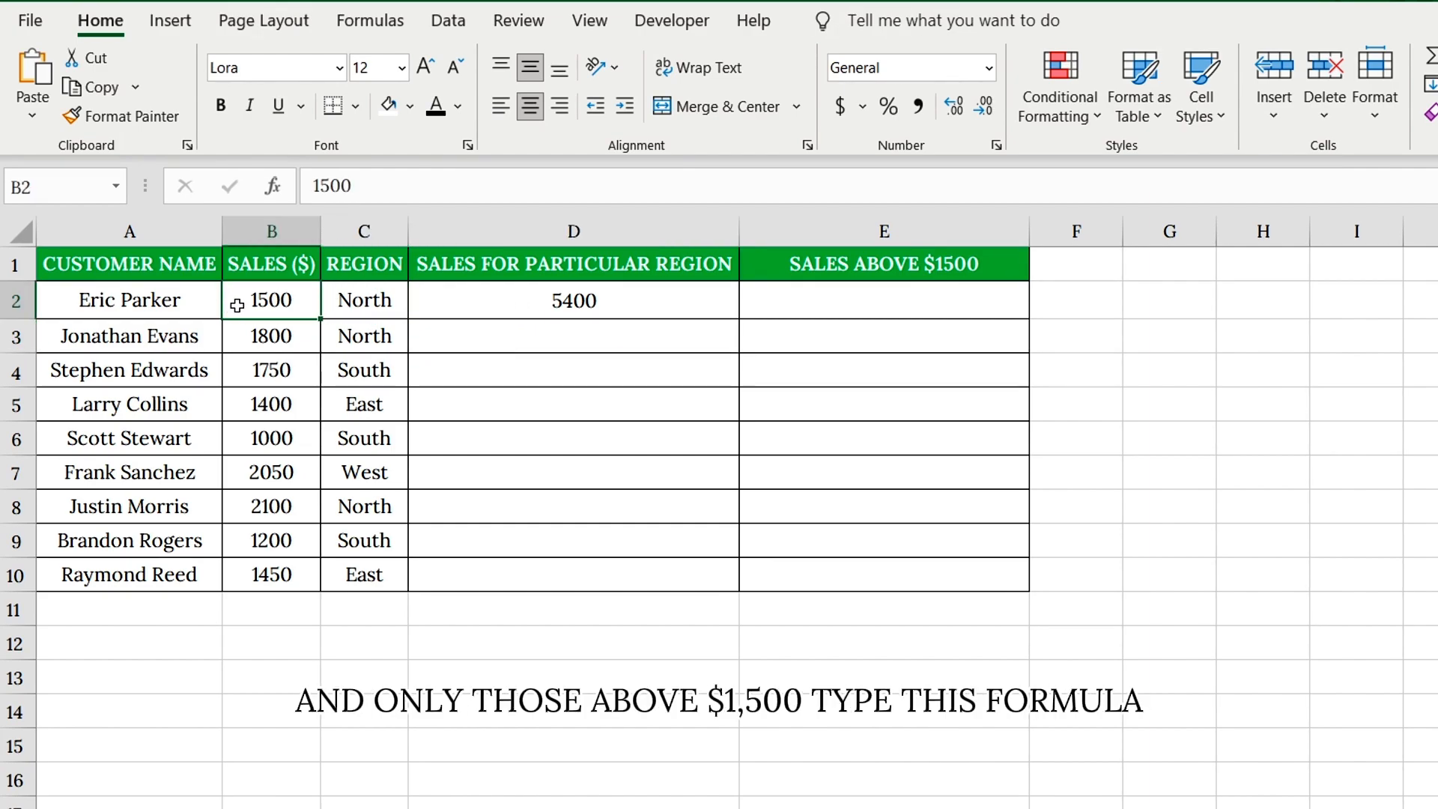
{"action": "left_click", "coordinate": [820, 302]}
{"action": "type", "text": "="}
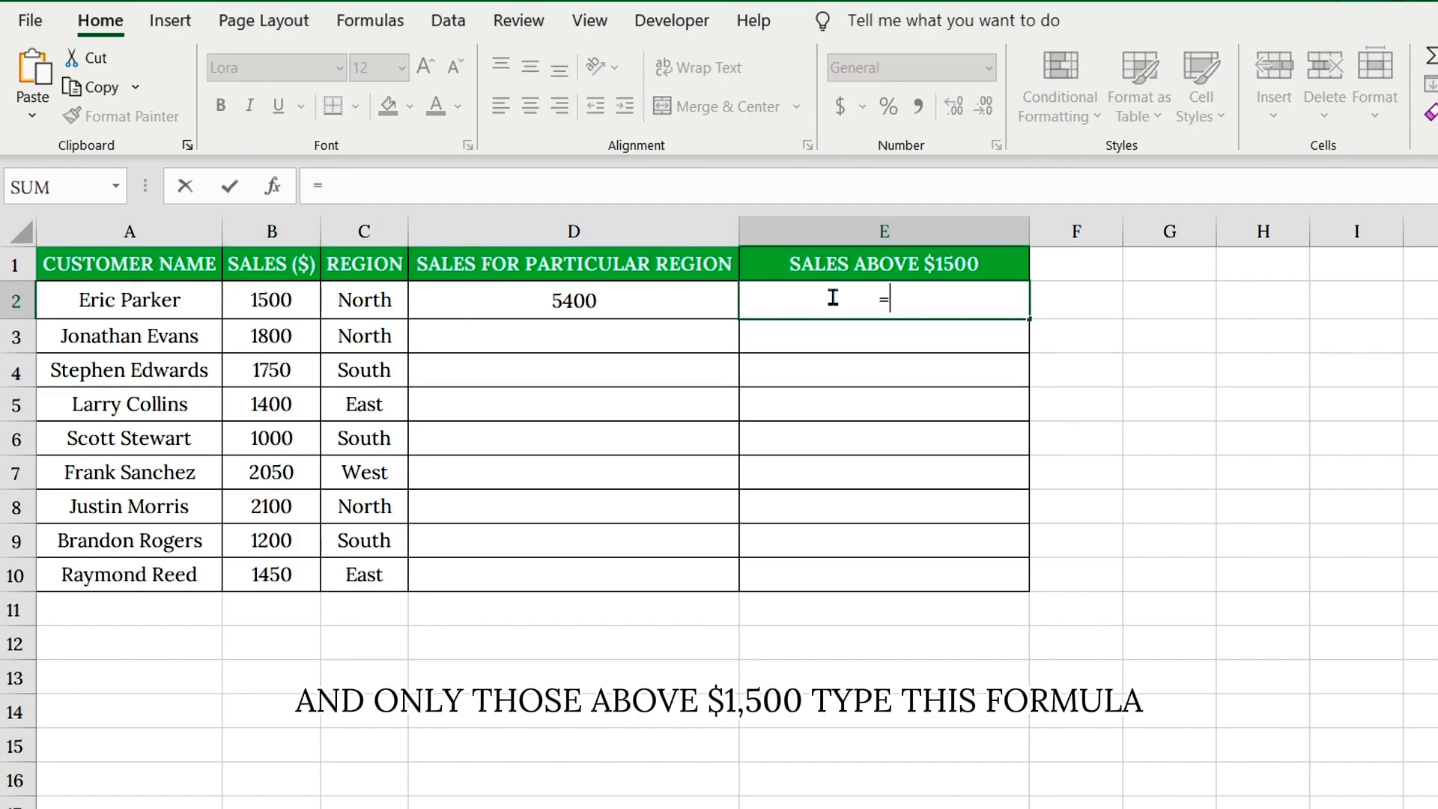
{"action": "type", "text": "SUMIFS("}
{"action": "left_click_drag", "start_coordinate": [271, 300], "coordinate": [282, 569]}
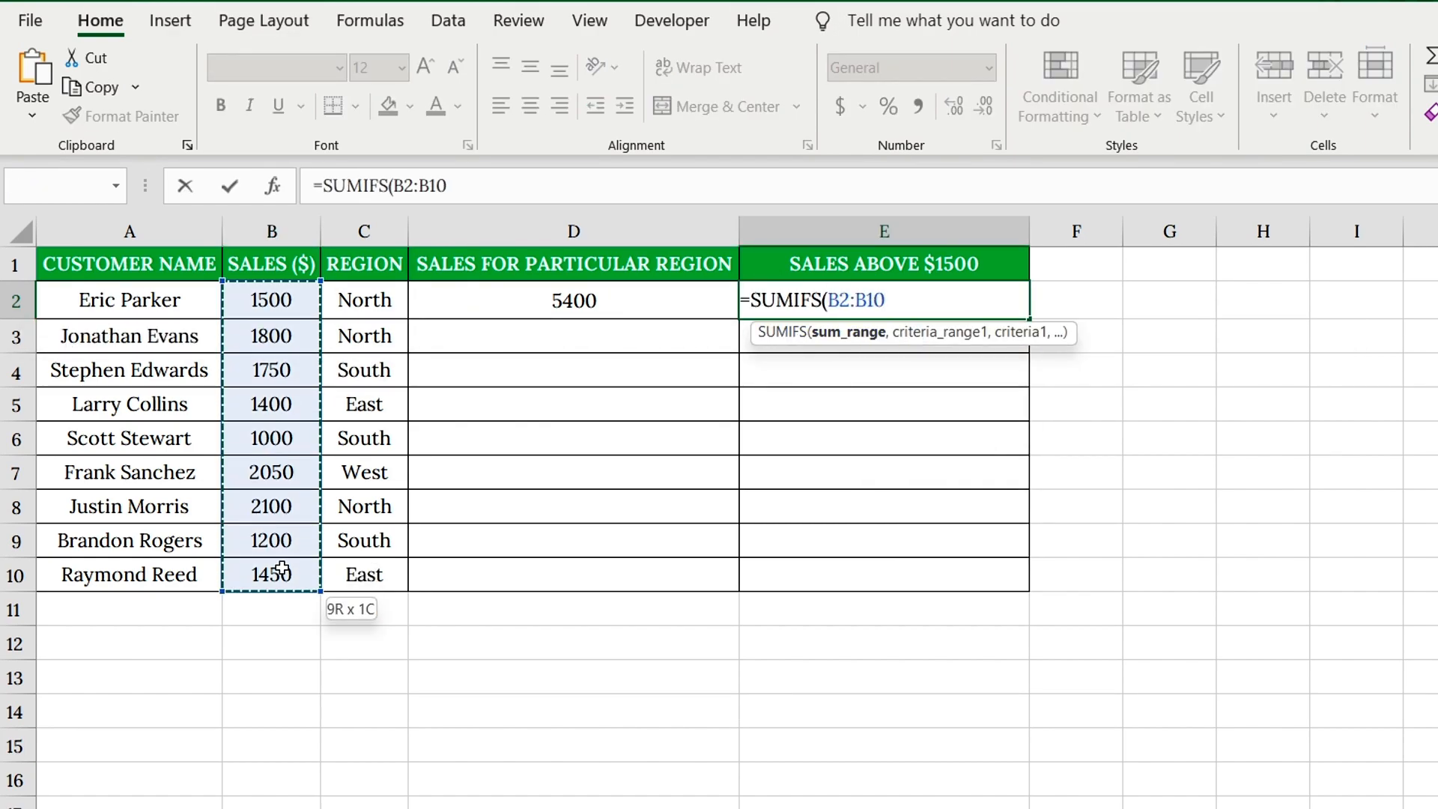
{"action": "type", "text": ","}
{"action": "left_click_drag", "start_coordinate": [385, 320], "coordinate": [382, 575]}
{"action": "type", "text": ", \"North\","}
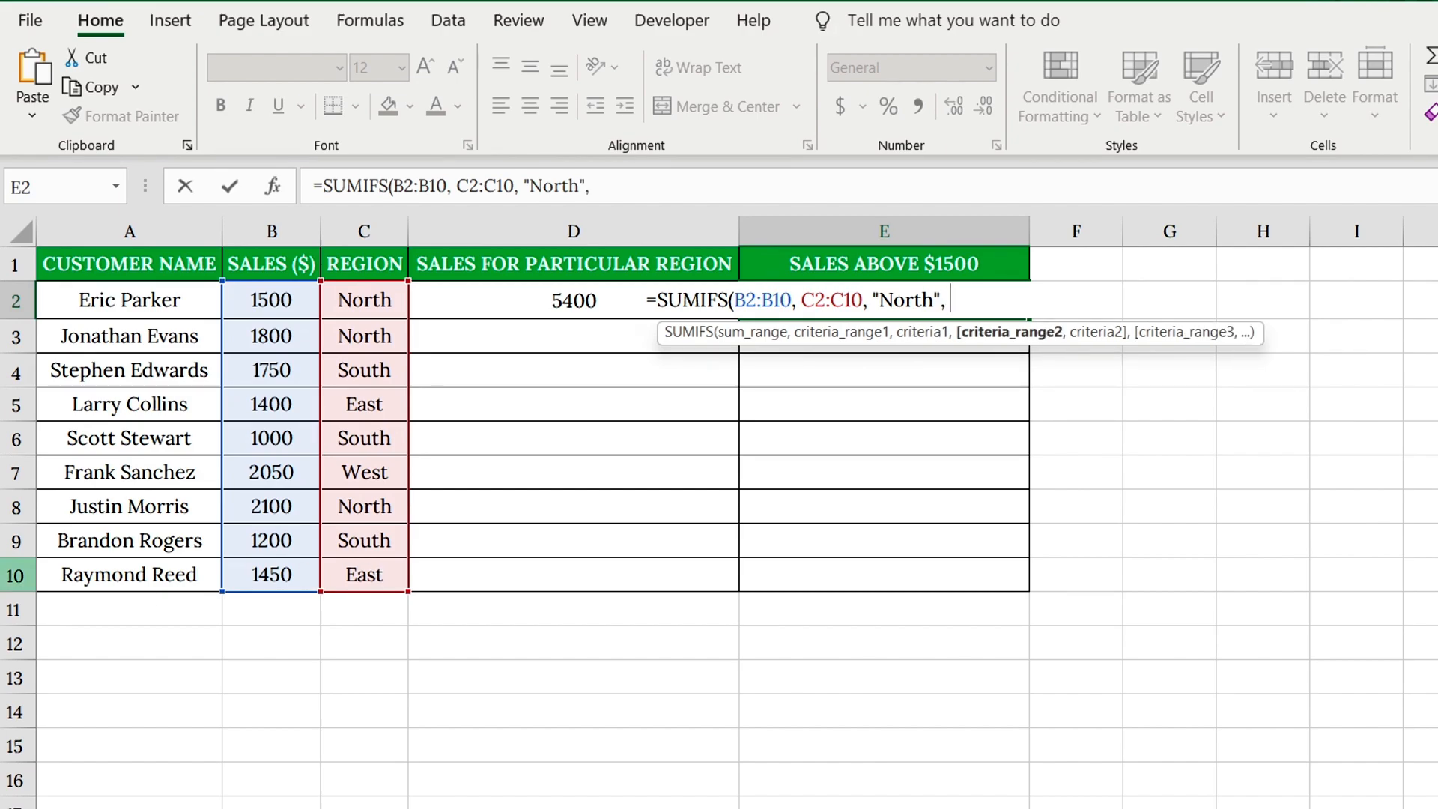
{"action": "left_click_drag", "start_coordinate": [271, 300], "coordinate": [293, 573]}
{"action": "type", "text": ", \">1500"}
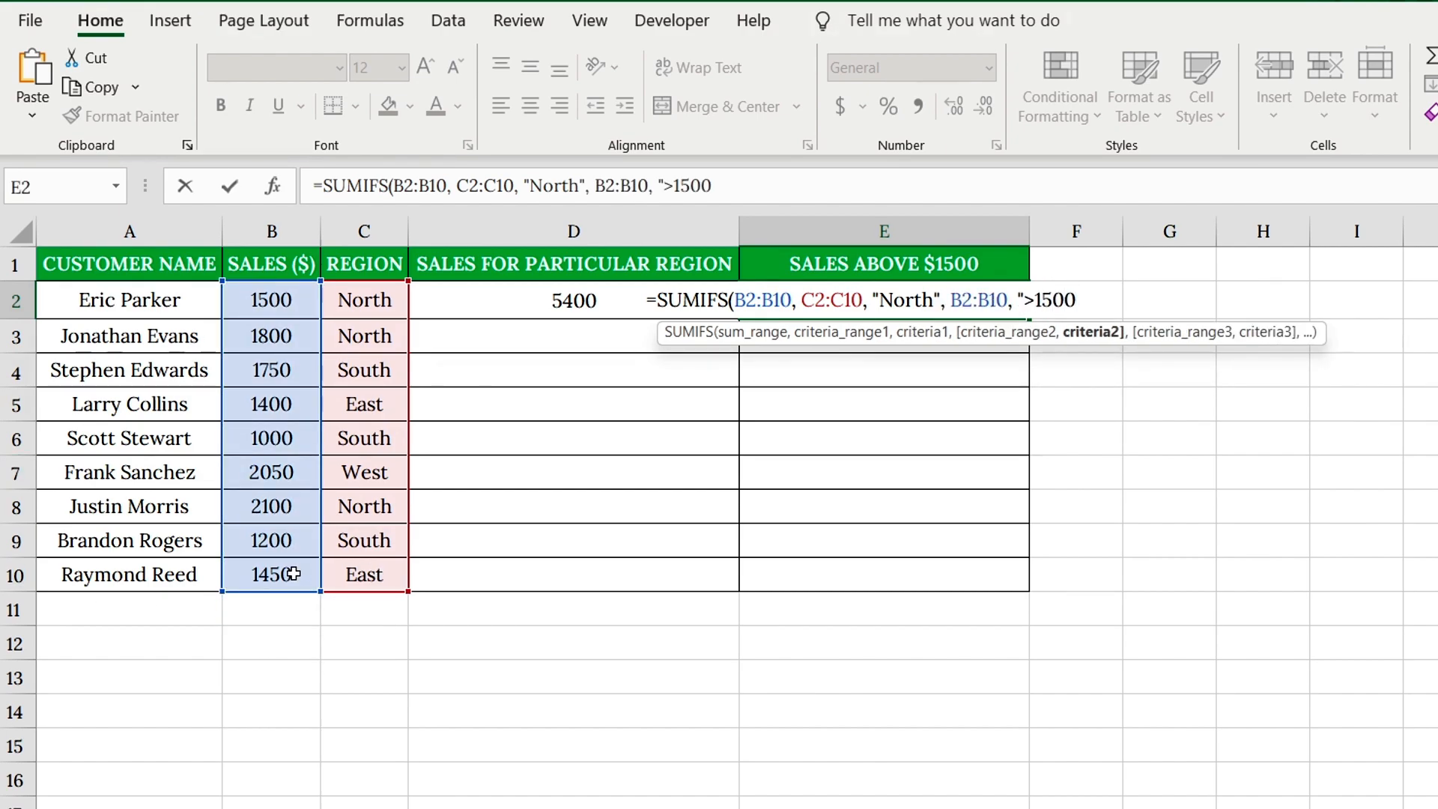
{"action": "type", "text": "\")"}
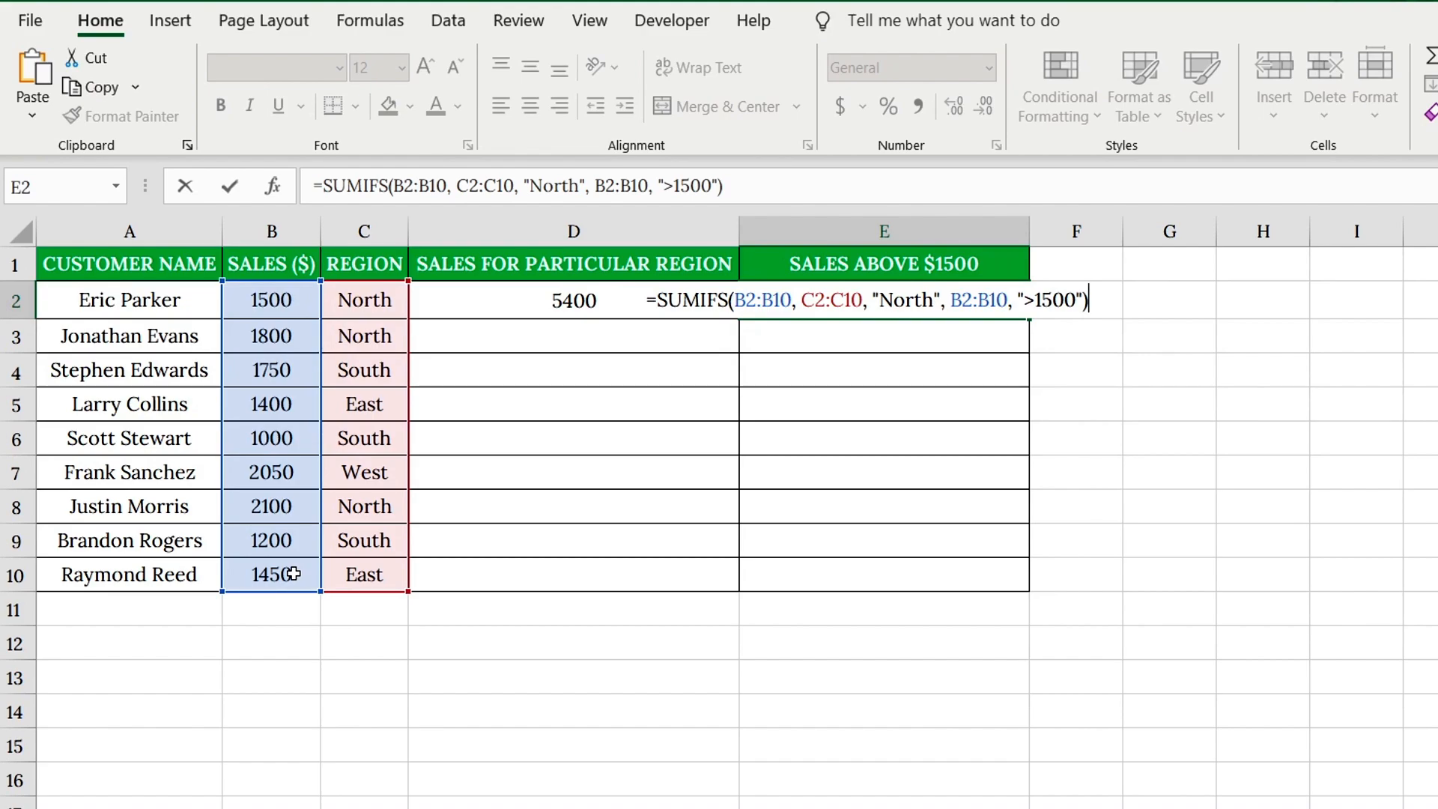
{"action": "key", "text": "Return"}
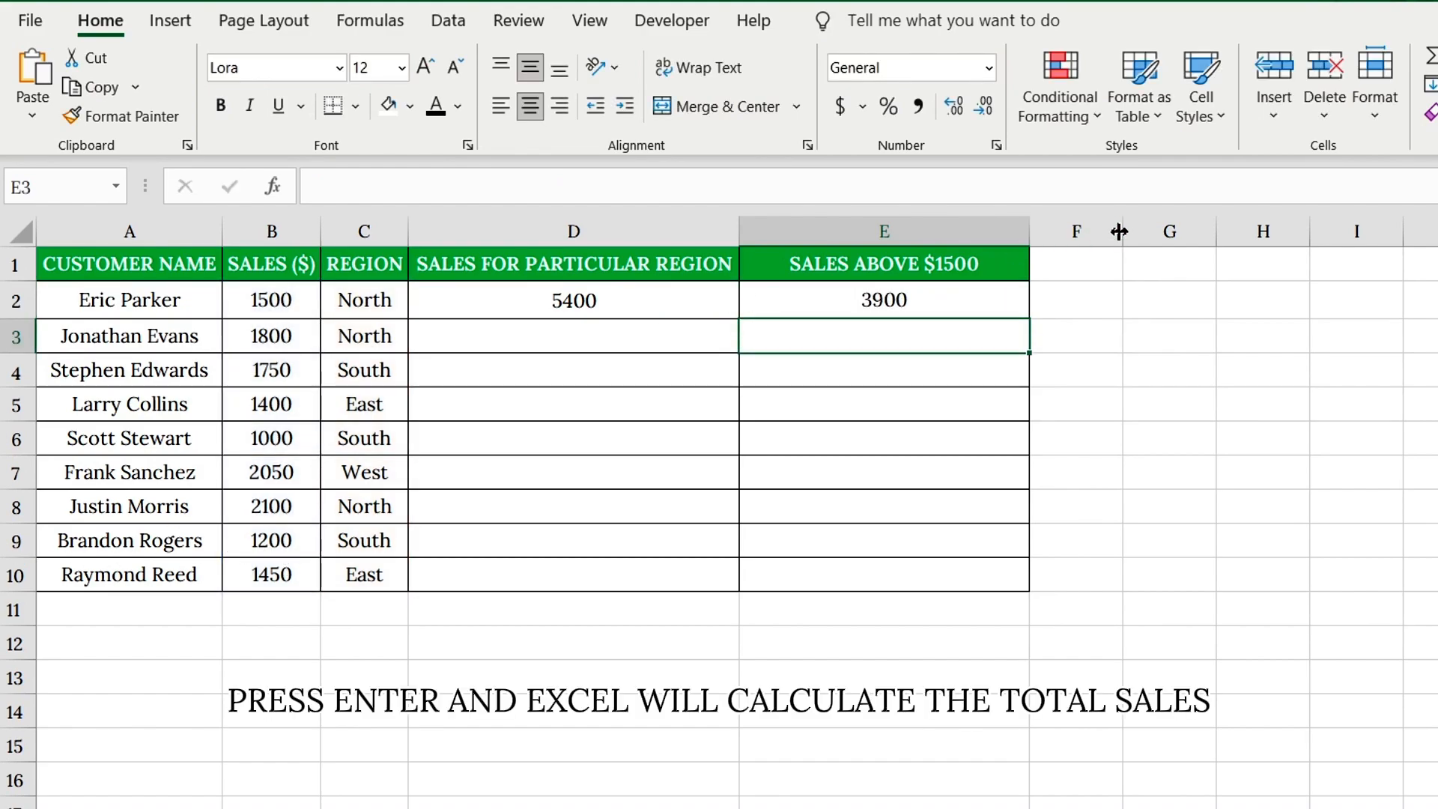
{"action": "left_click", "coordinate": [984, 299]}
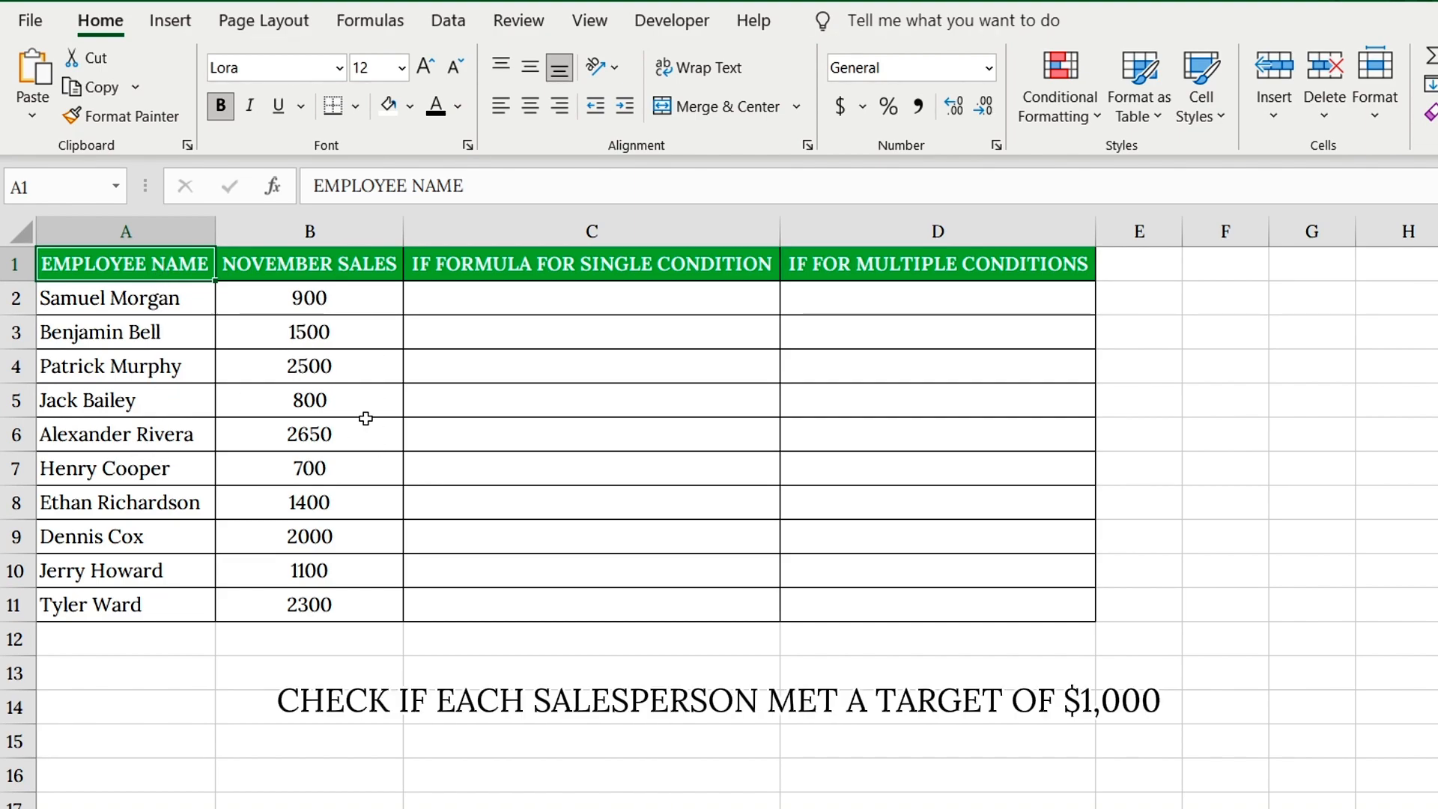
Step: Enter =IF(B2>=1000, "Good", "Poor") in C2 and fill it down the single-condition column through C11
{"action": "left_click", "coordinate": [656, 301]}
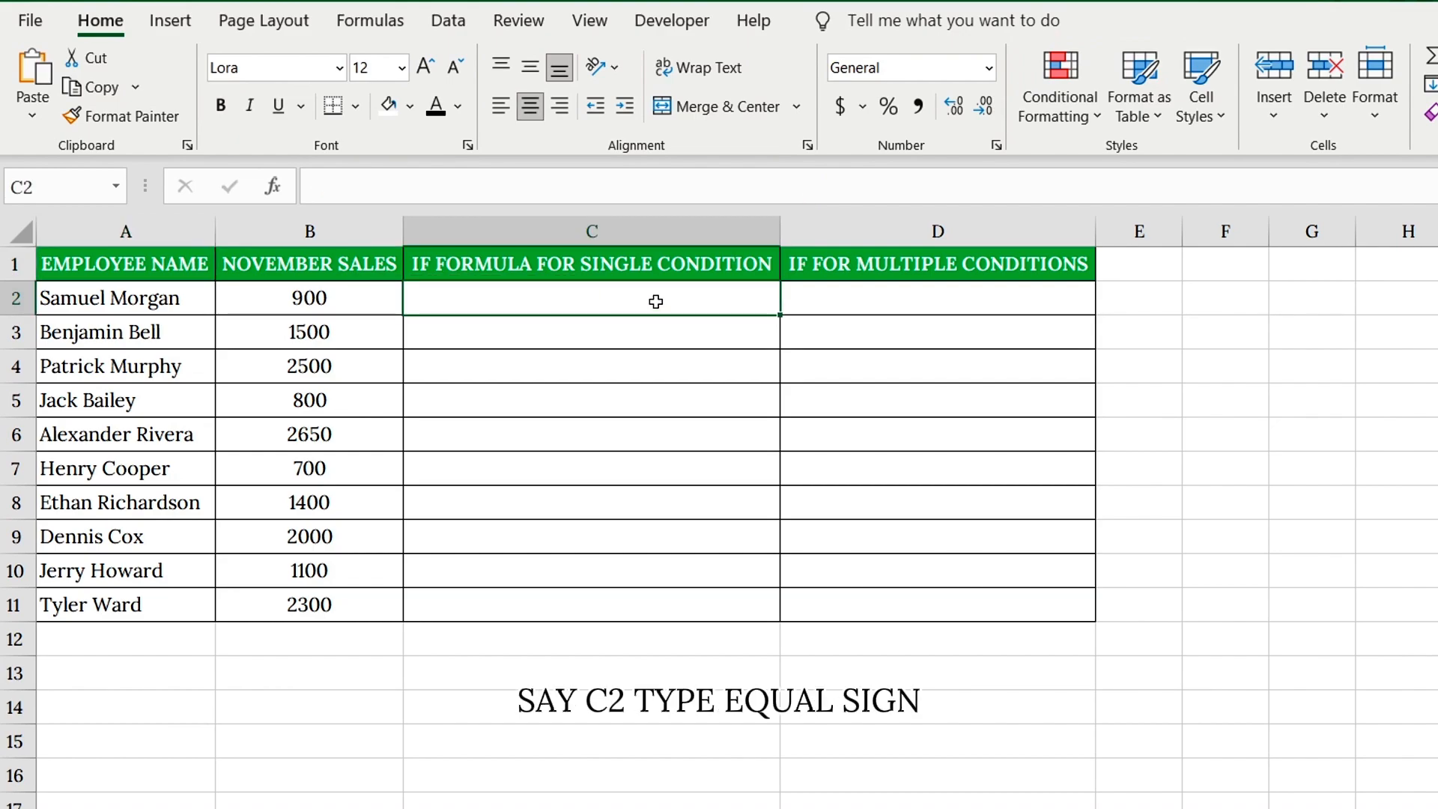
{"action": "type", "text": "=IF("}
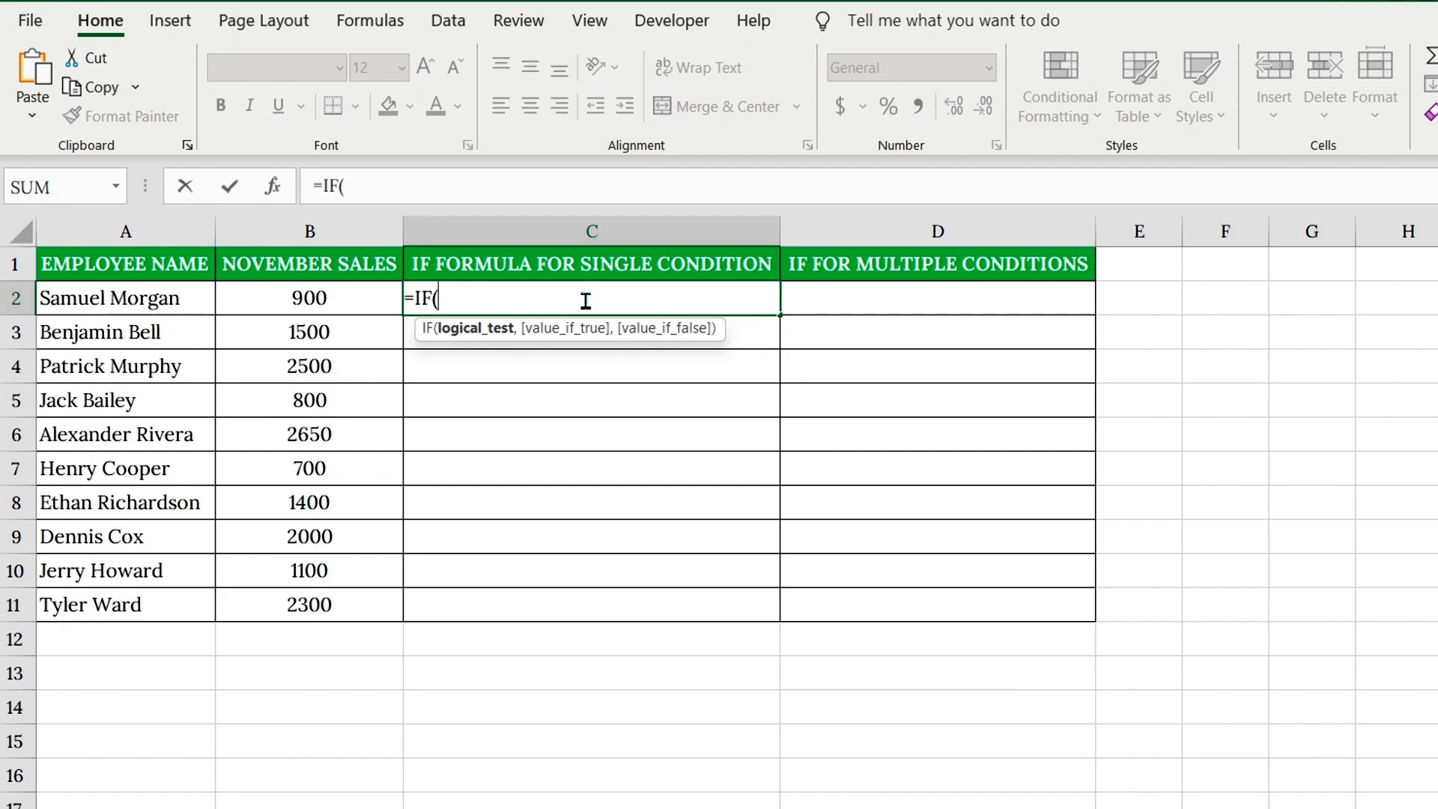
{"action": "type", "text": "B"}
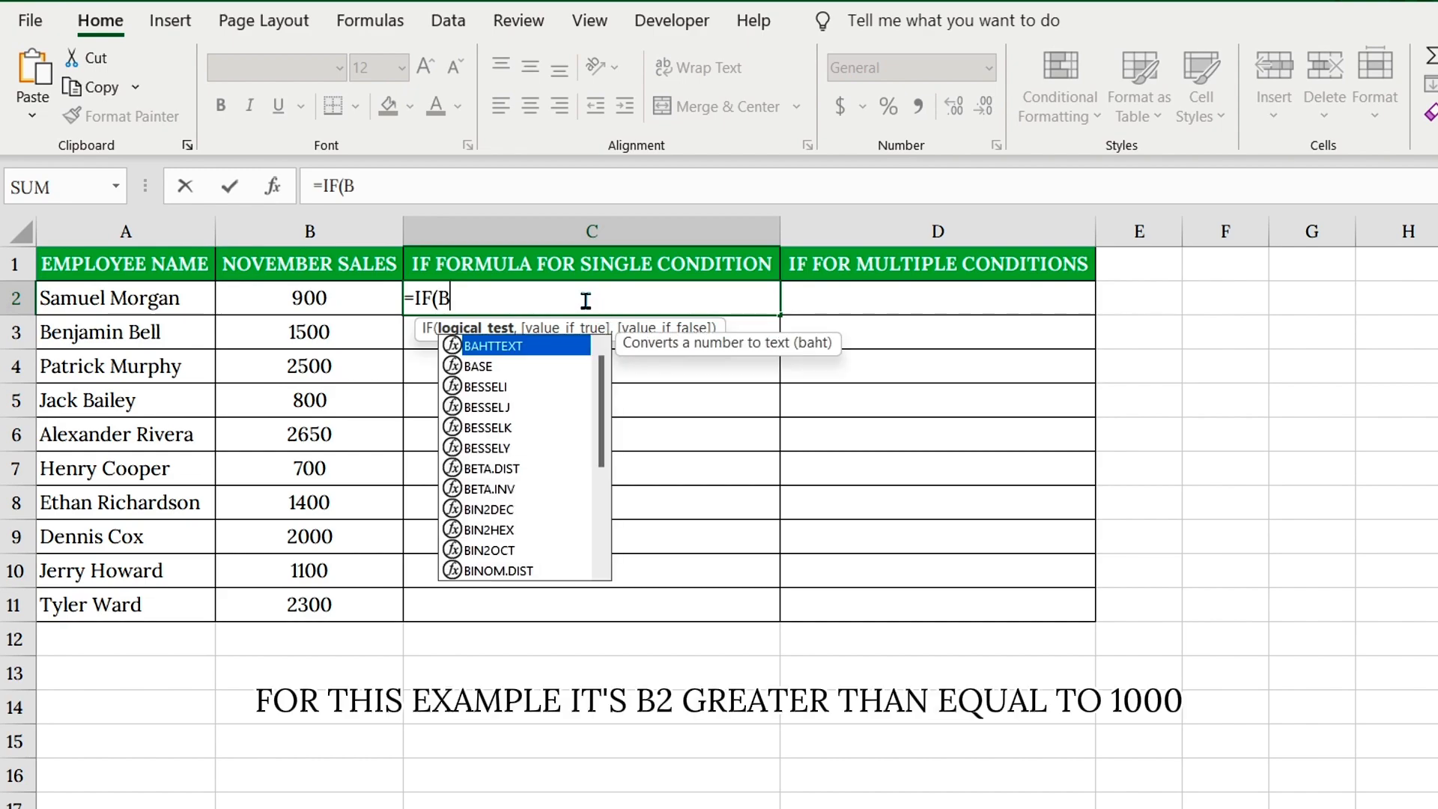
{"action": "type", "text": "2>="}
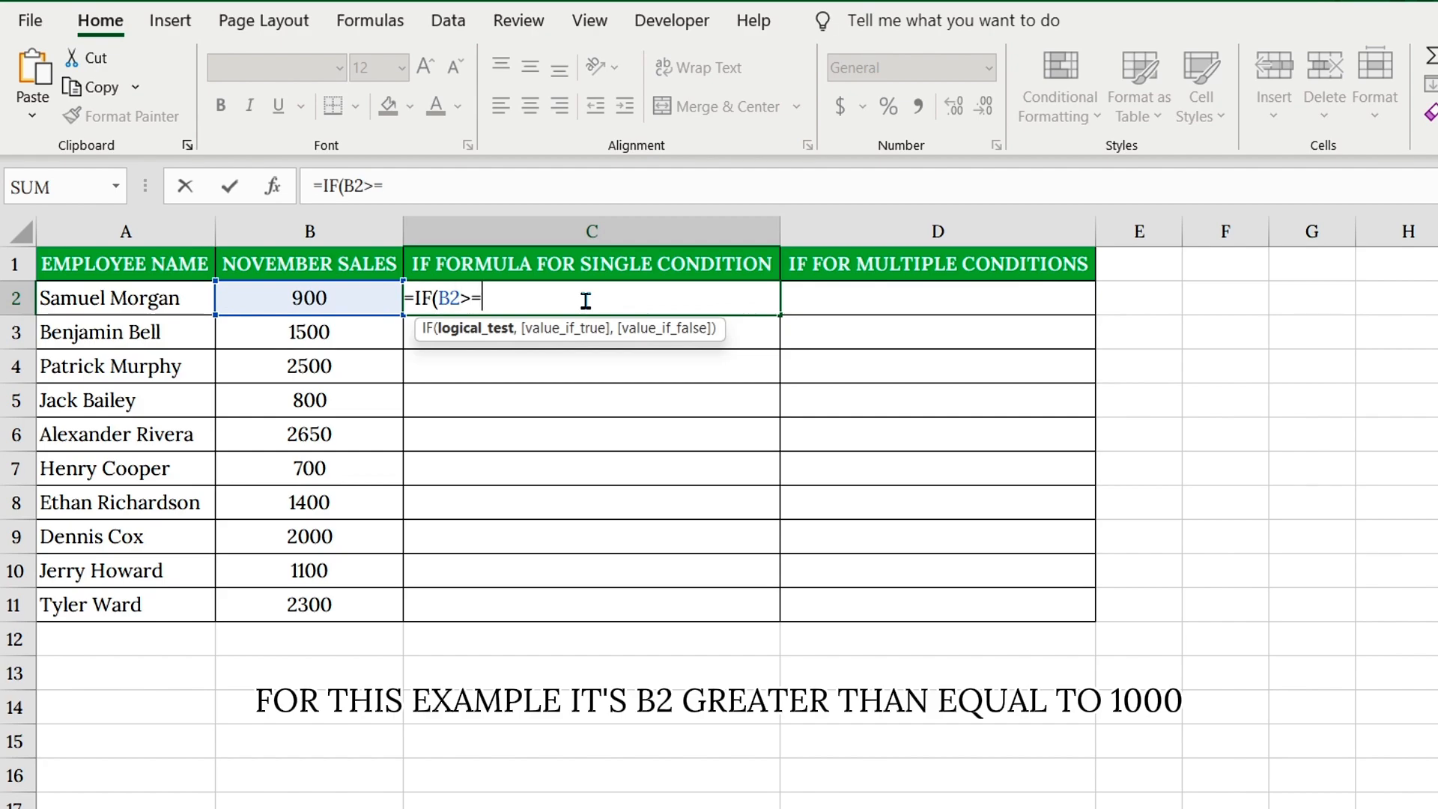
{"action": "type", "text": "1000"}
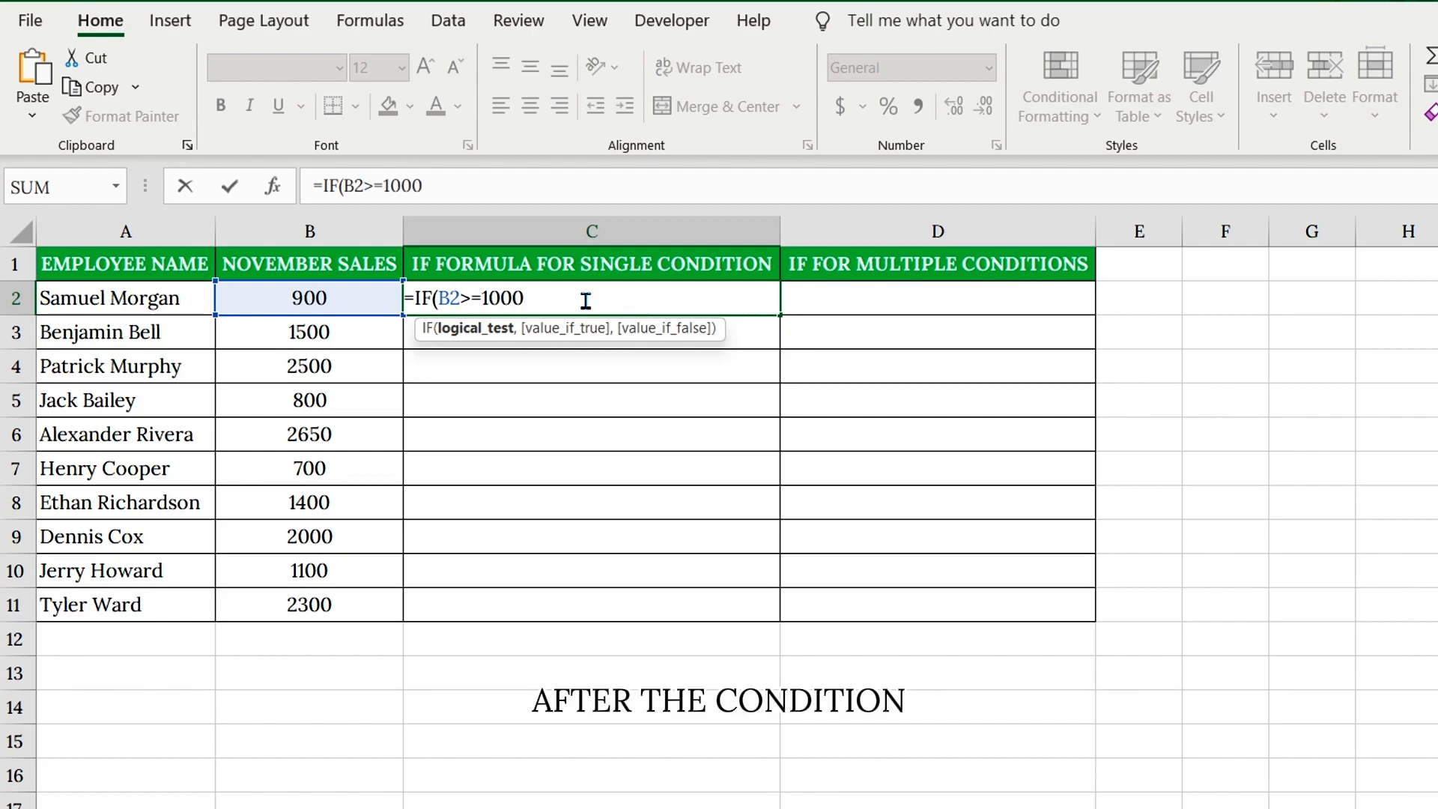
{"action": "type", "text": ","}
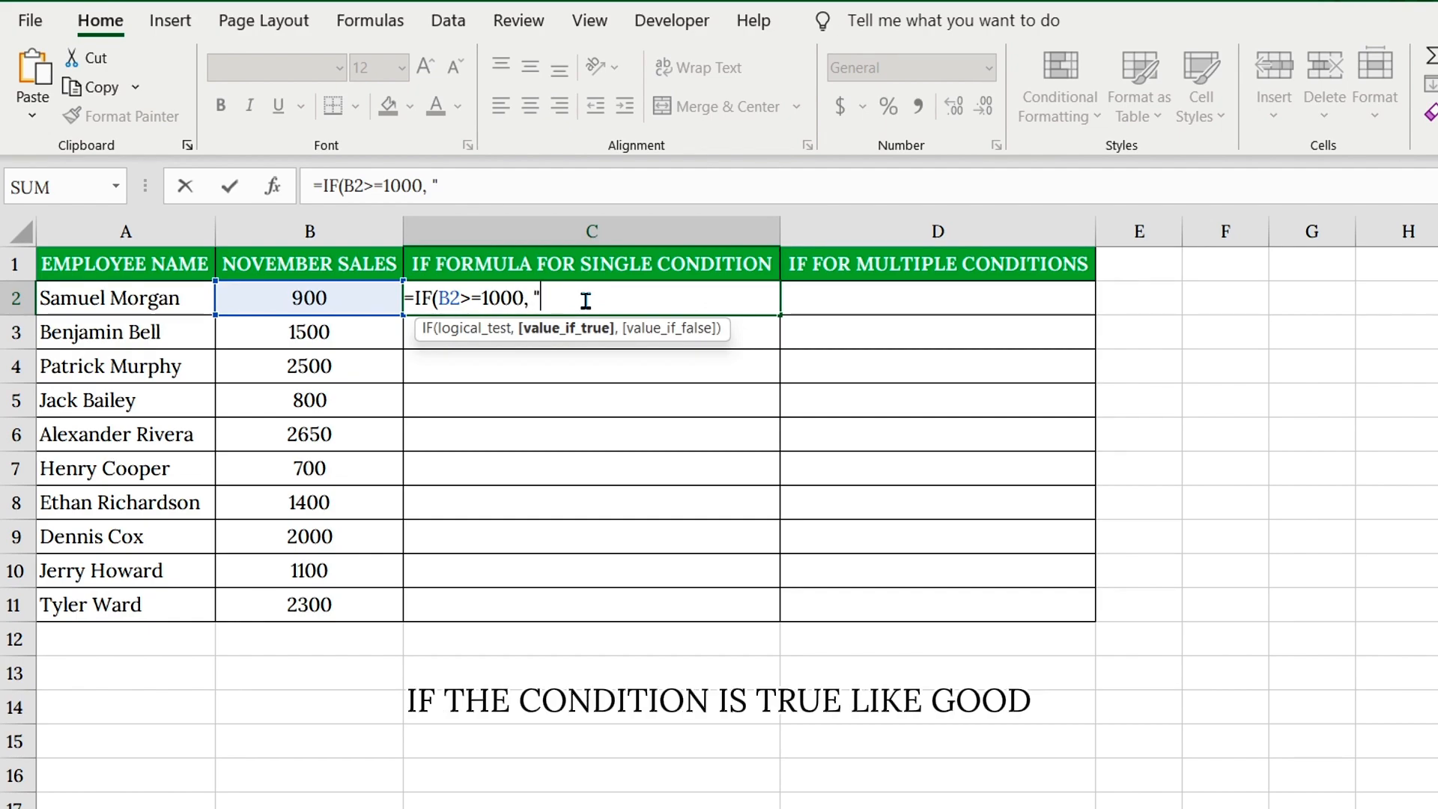
{"action": "type", "text": "\"Good\""}
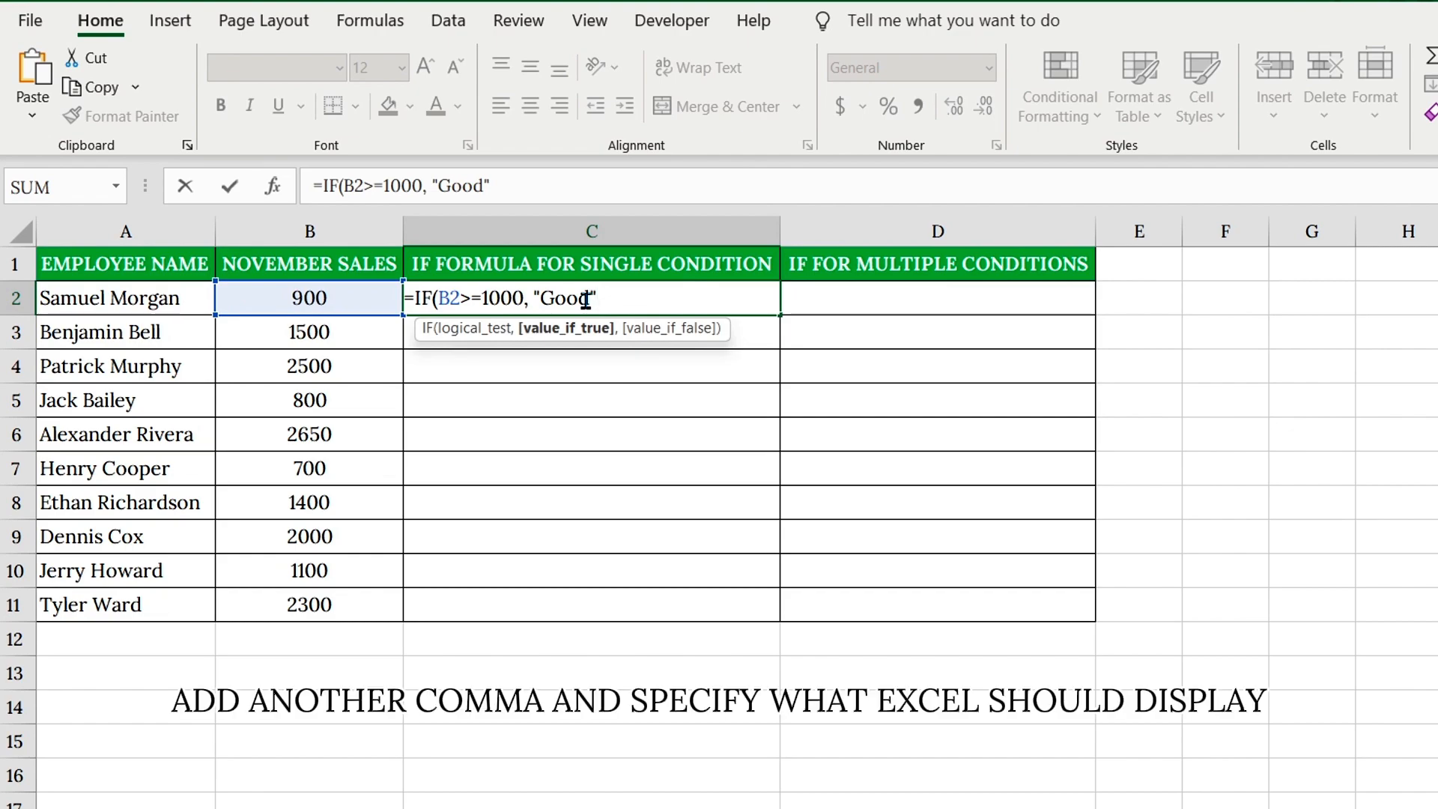
{"action": "type", "text": ","}
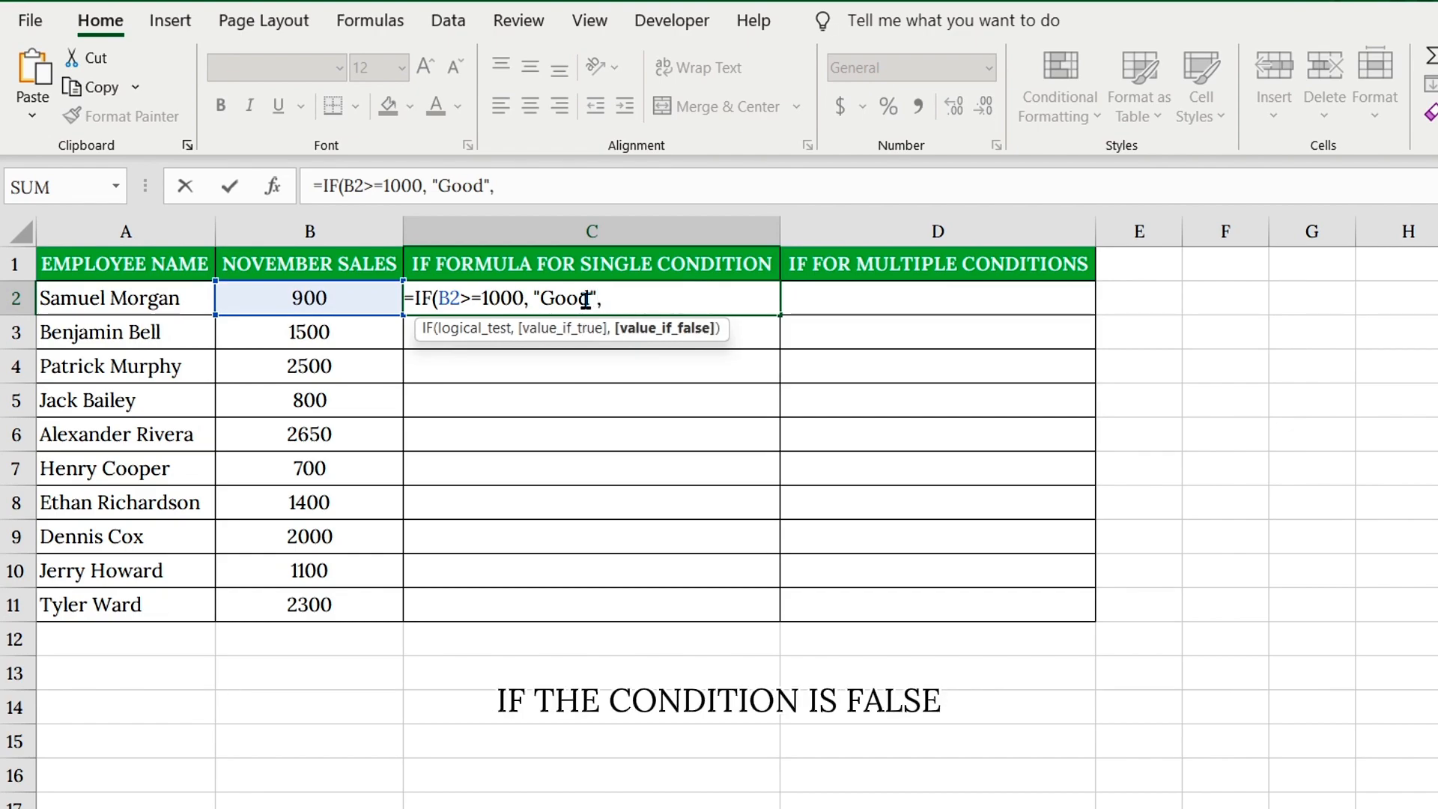
{"action": "type", "text": " \""}
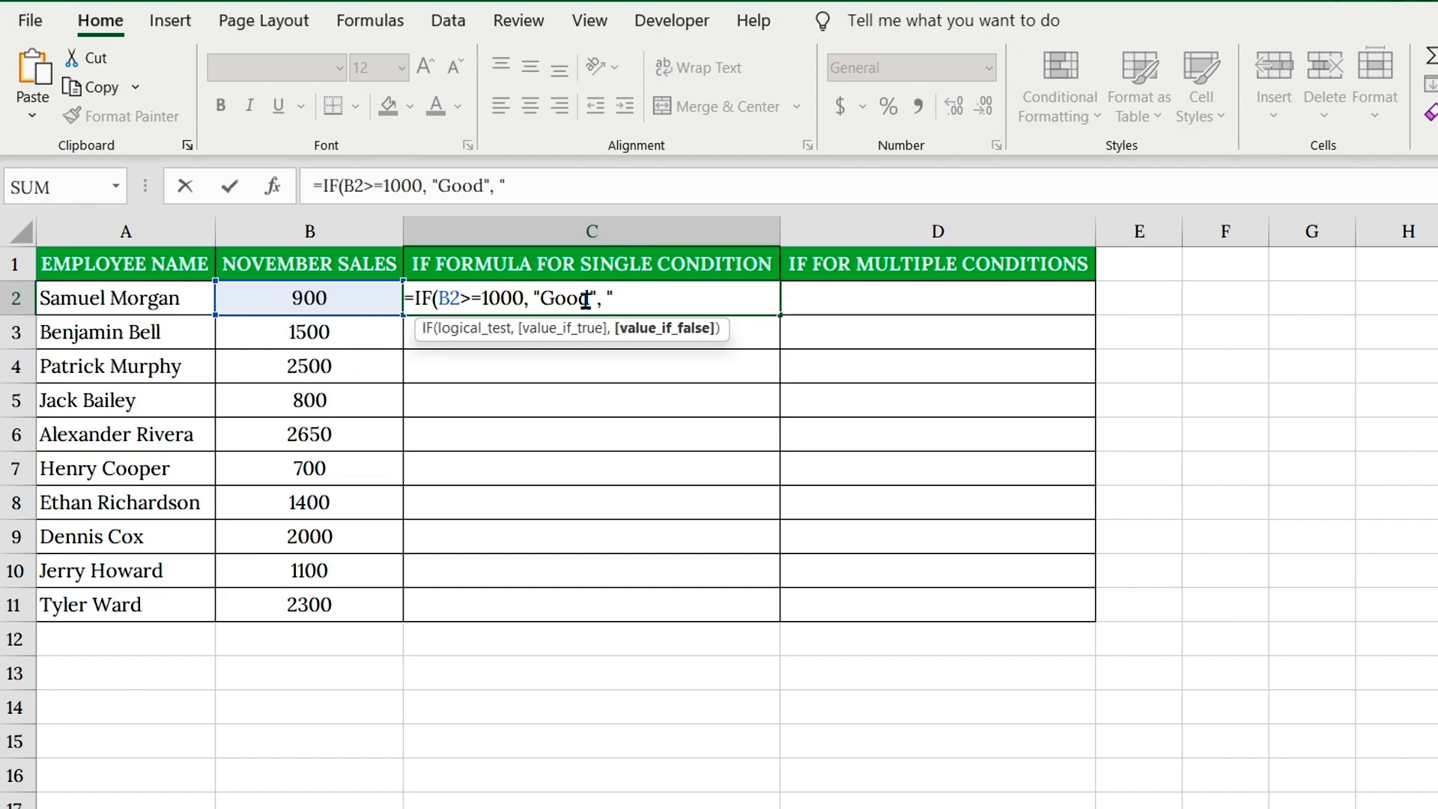
{"action": "type", "text": "Poor\")"}
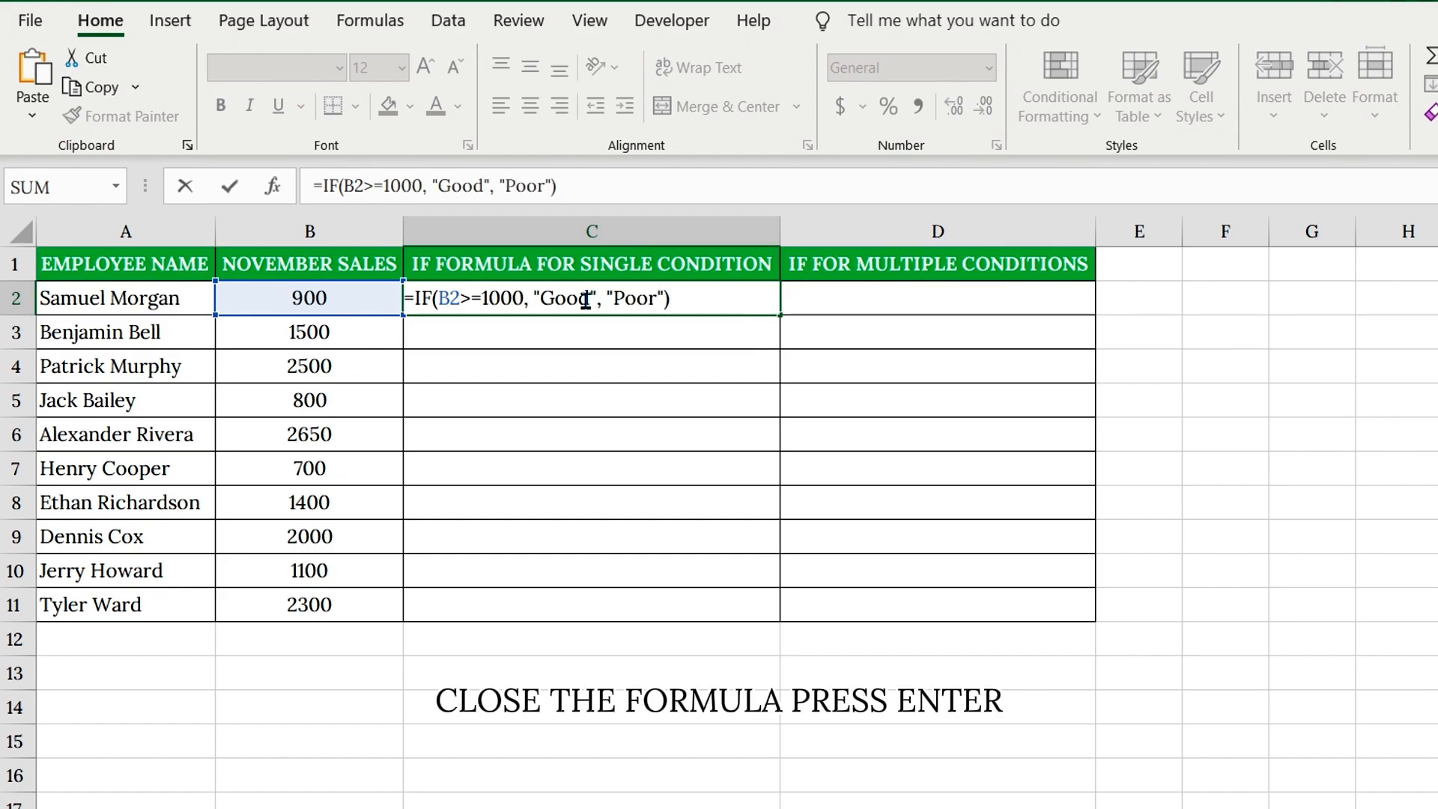
{"action": "key", "text": "Return"}
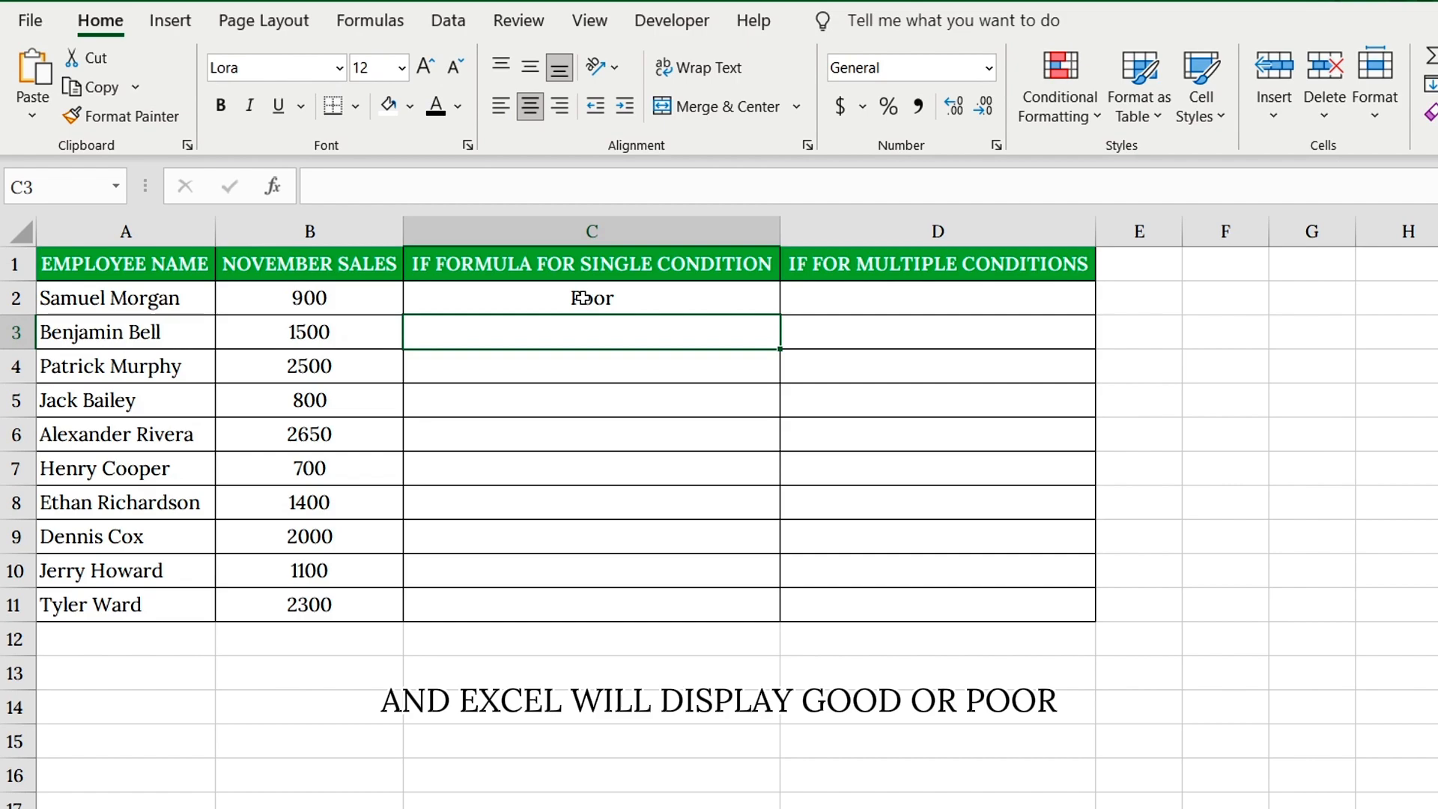
{"action": "left_click", "coordinate": [585, 298]}
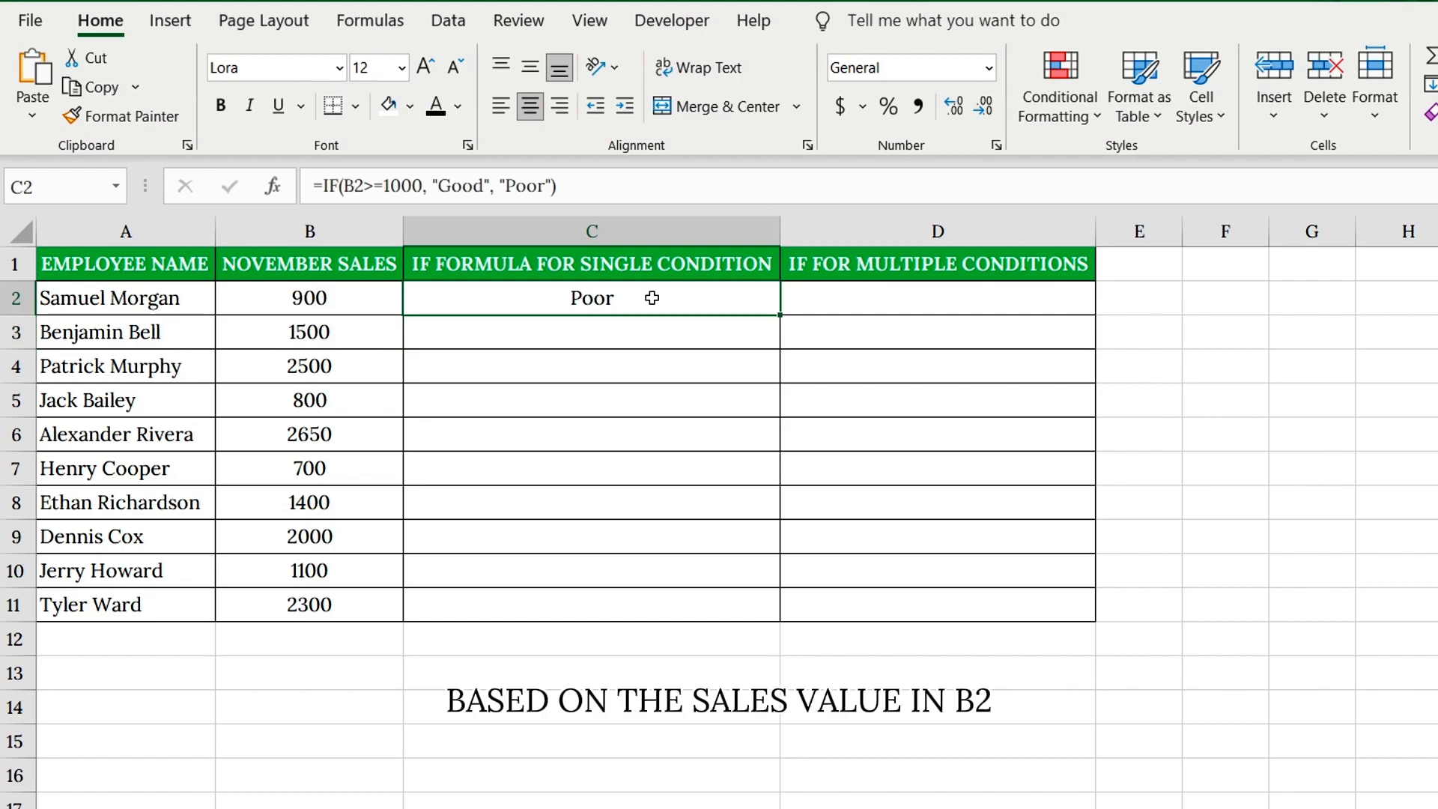
{"action": "double_click", "coordinate": [780, 313]}
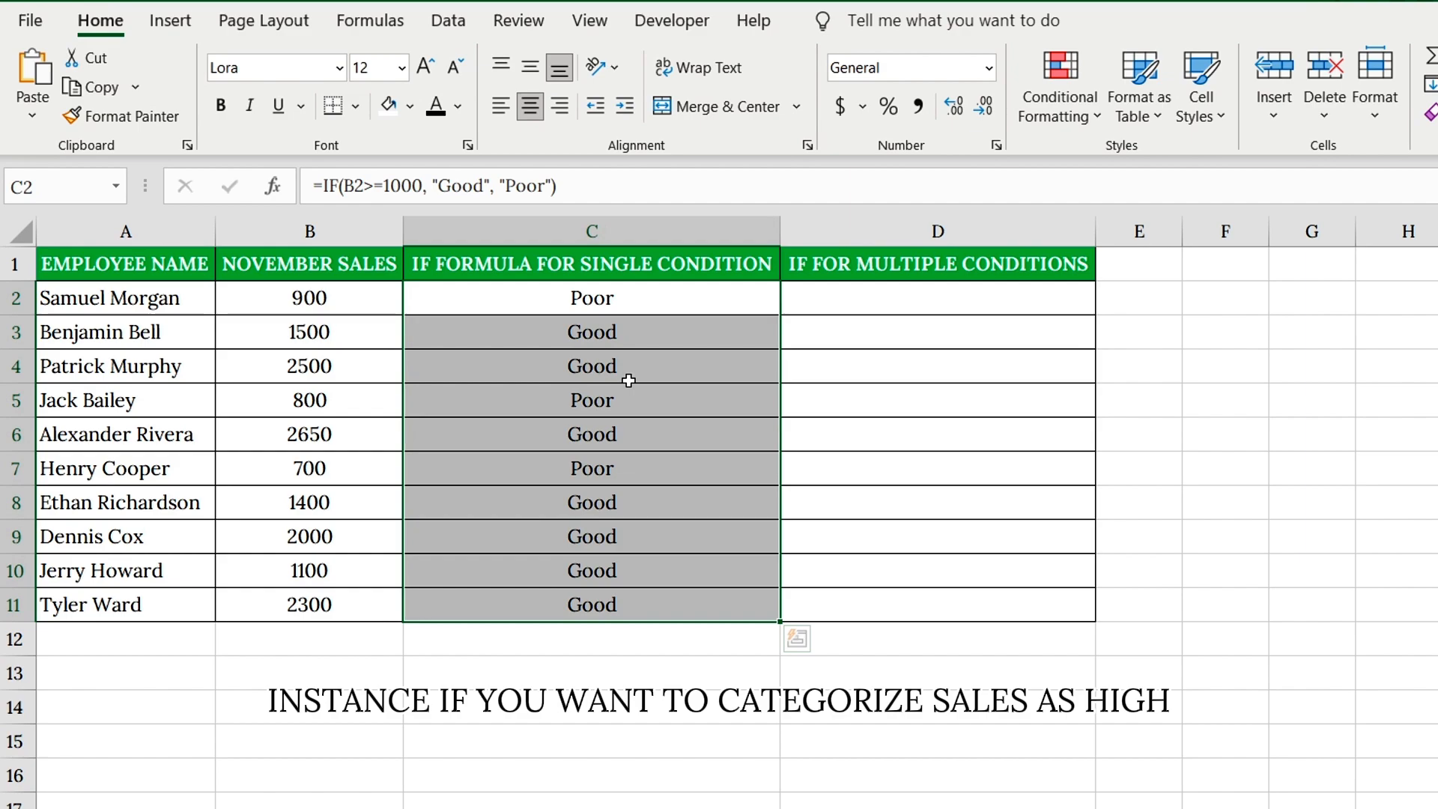
Step: Enter =IF(B2>2000, "High", IF(B2>=1000, "Medium", "Low")) in D2 and fill it down the multiple-conditions column
{"action": "left_click", "coordinate": [340, 540]}
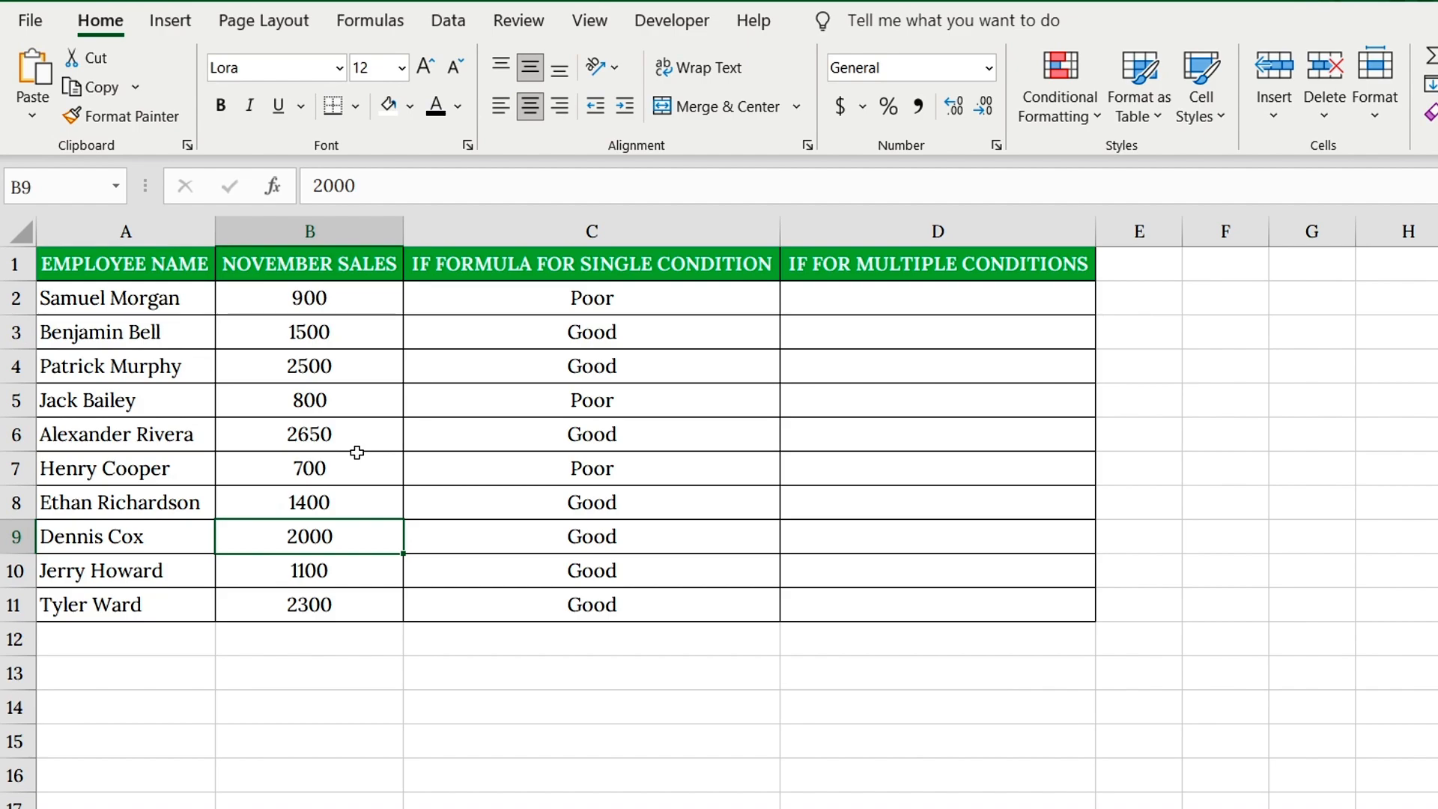
{"action": "left_click", "coordinate": [920, 300]}
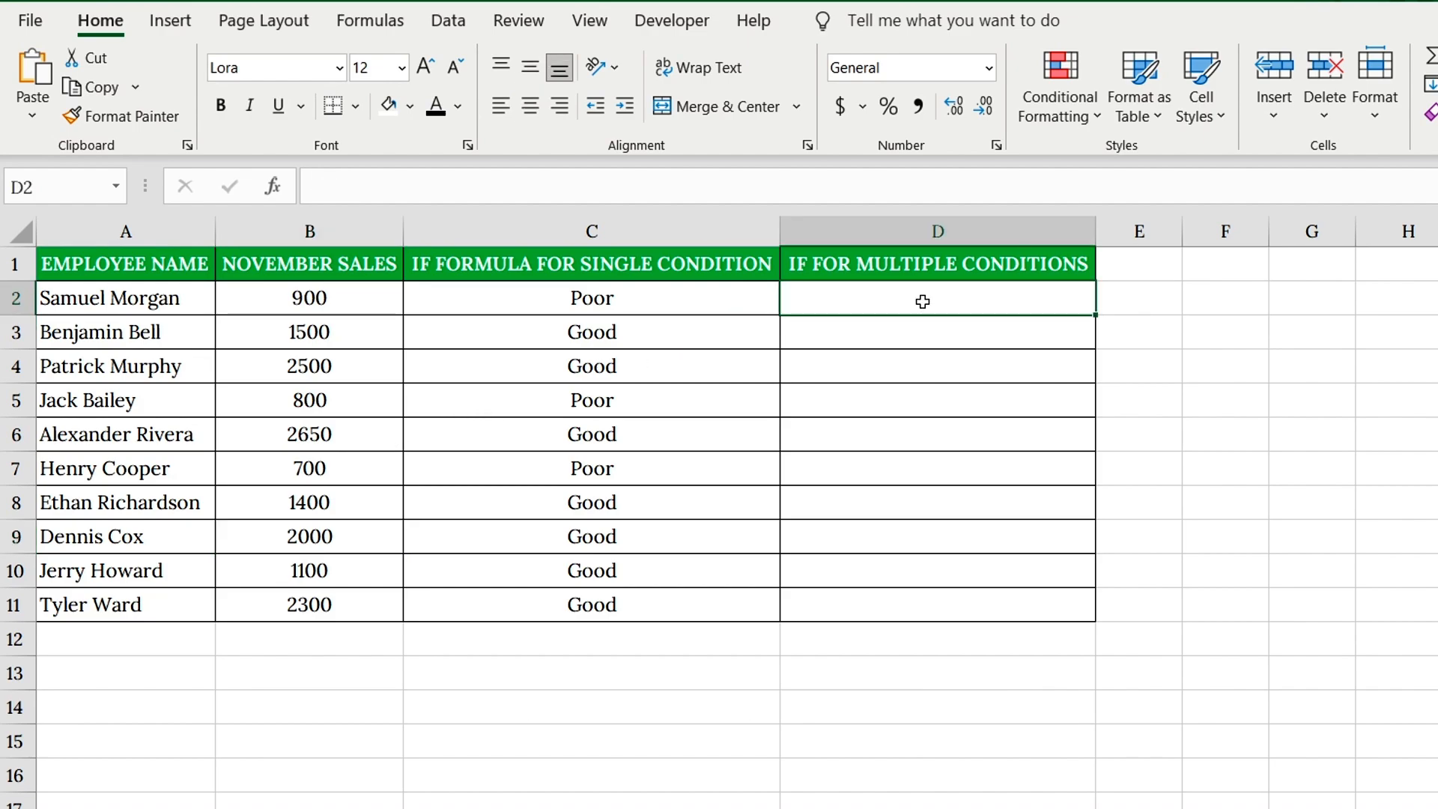
{"action": "type", "text": "=IF(B2>2000, \""}
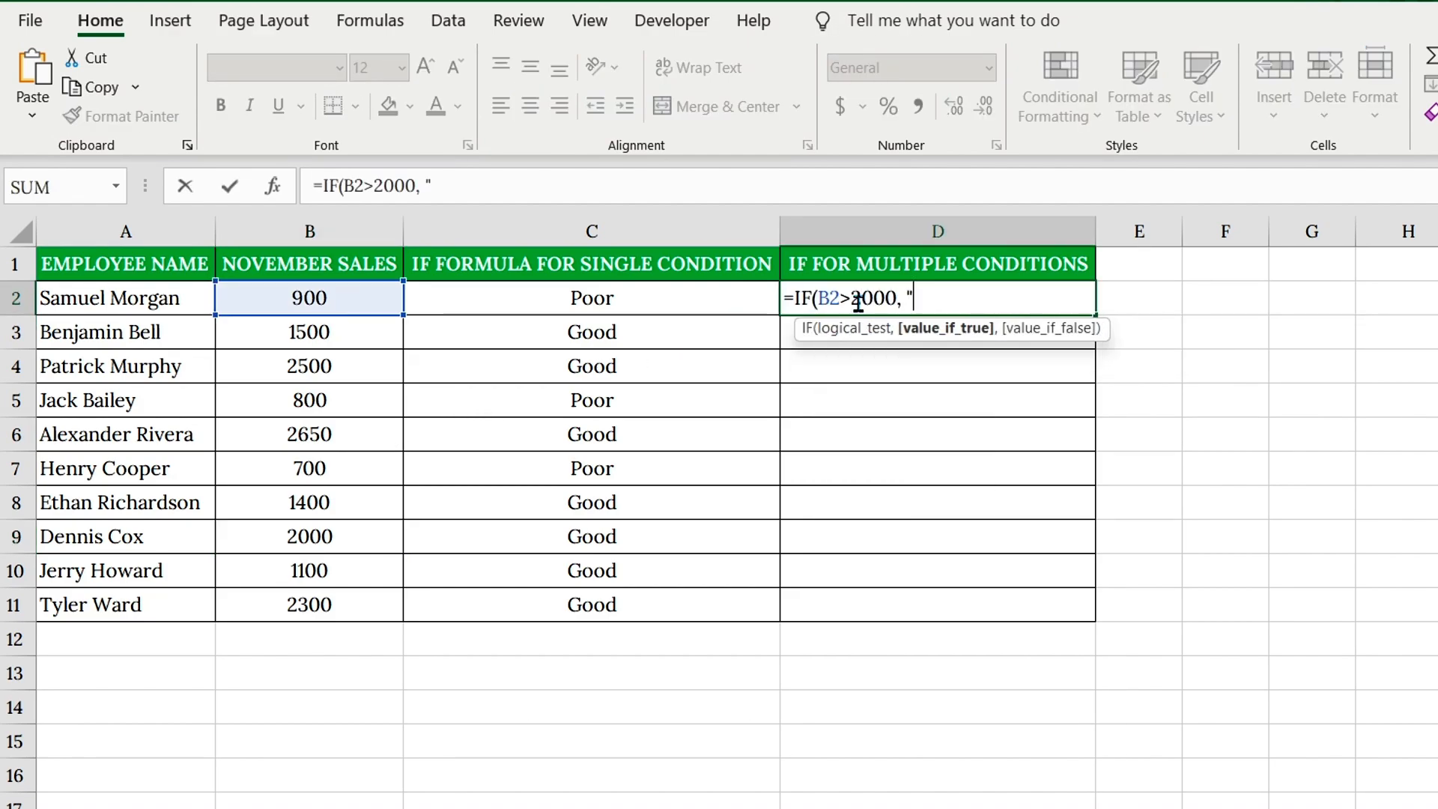
{"action": "type", "text": "High\", IF(B2"}
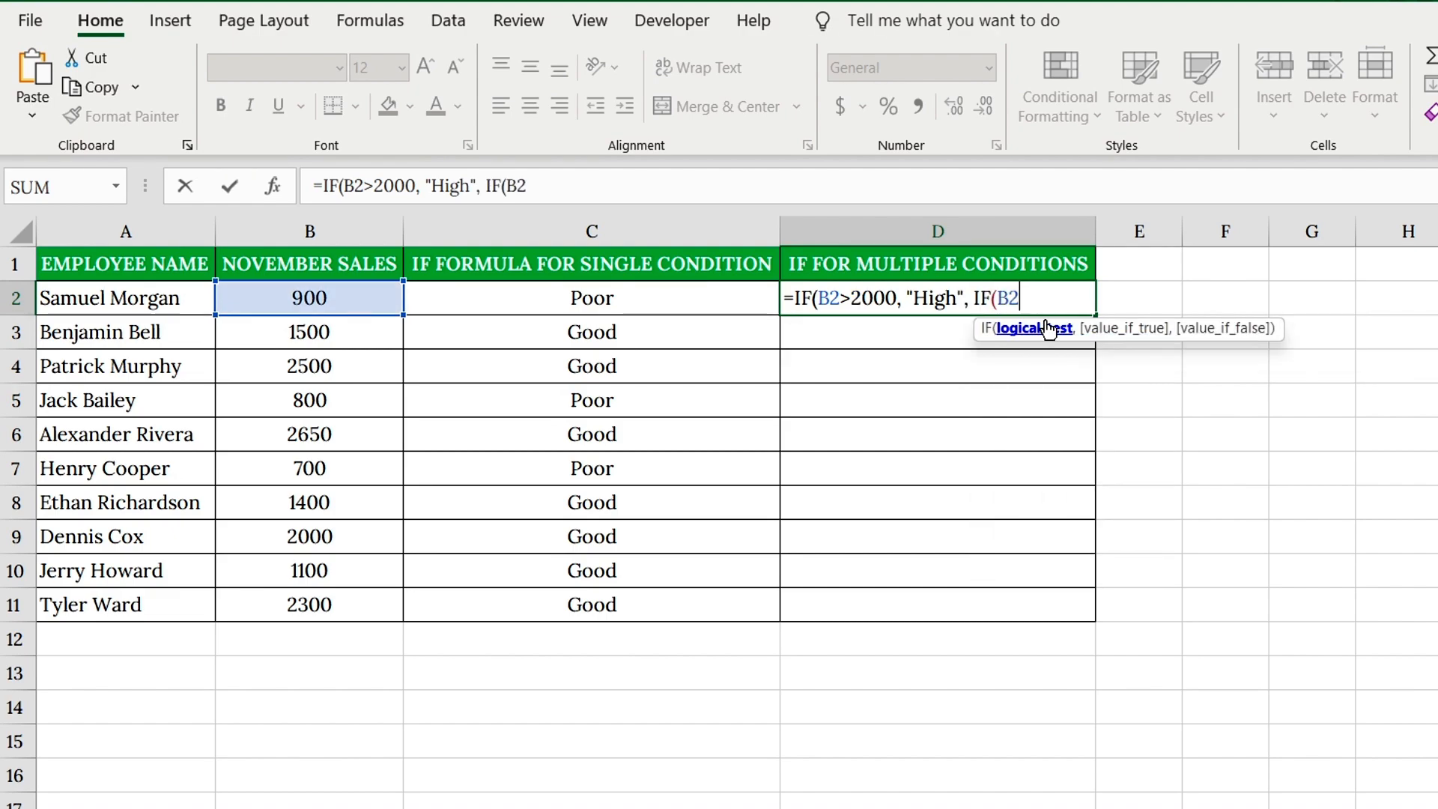
{"action": "type", "text": ">=1000, \"Medium\", \"Low\"))"}
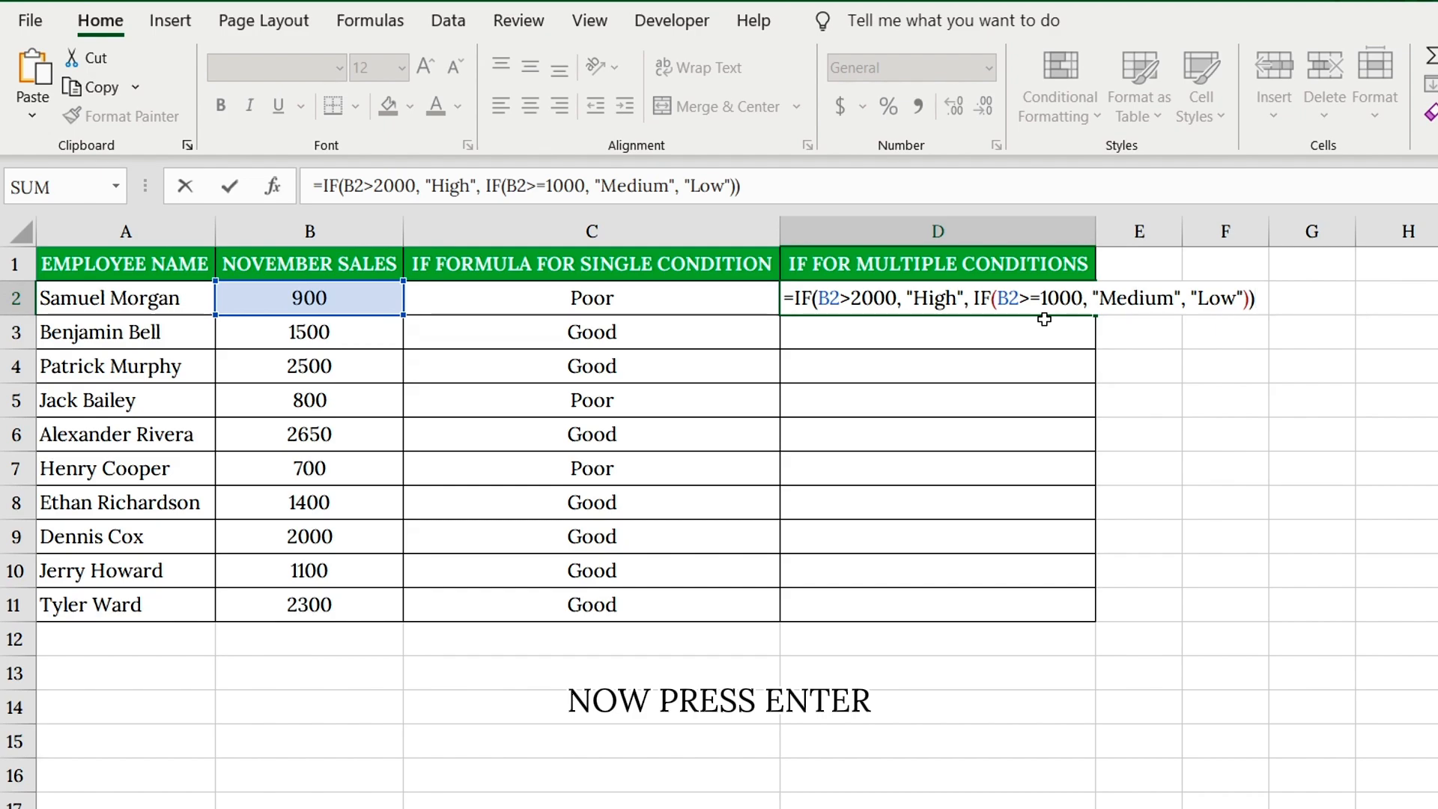
{"action": "key", "text": "Return"}
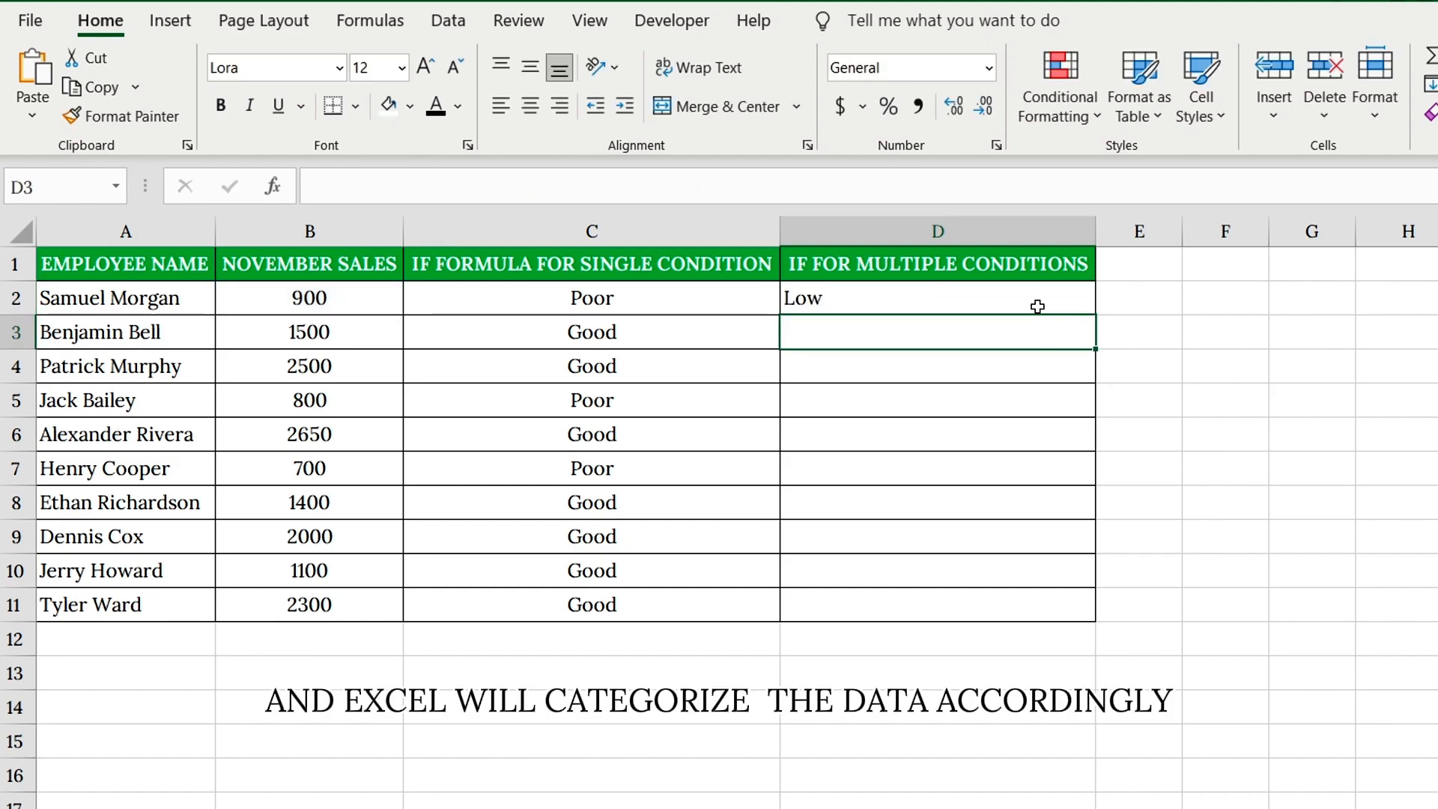
{"action": "left_click", "coordinate": [1047, 308]}
{"action": "double_click", "coordinate": [1093, 314]}
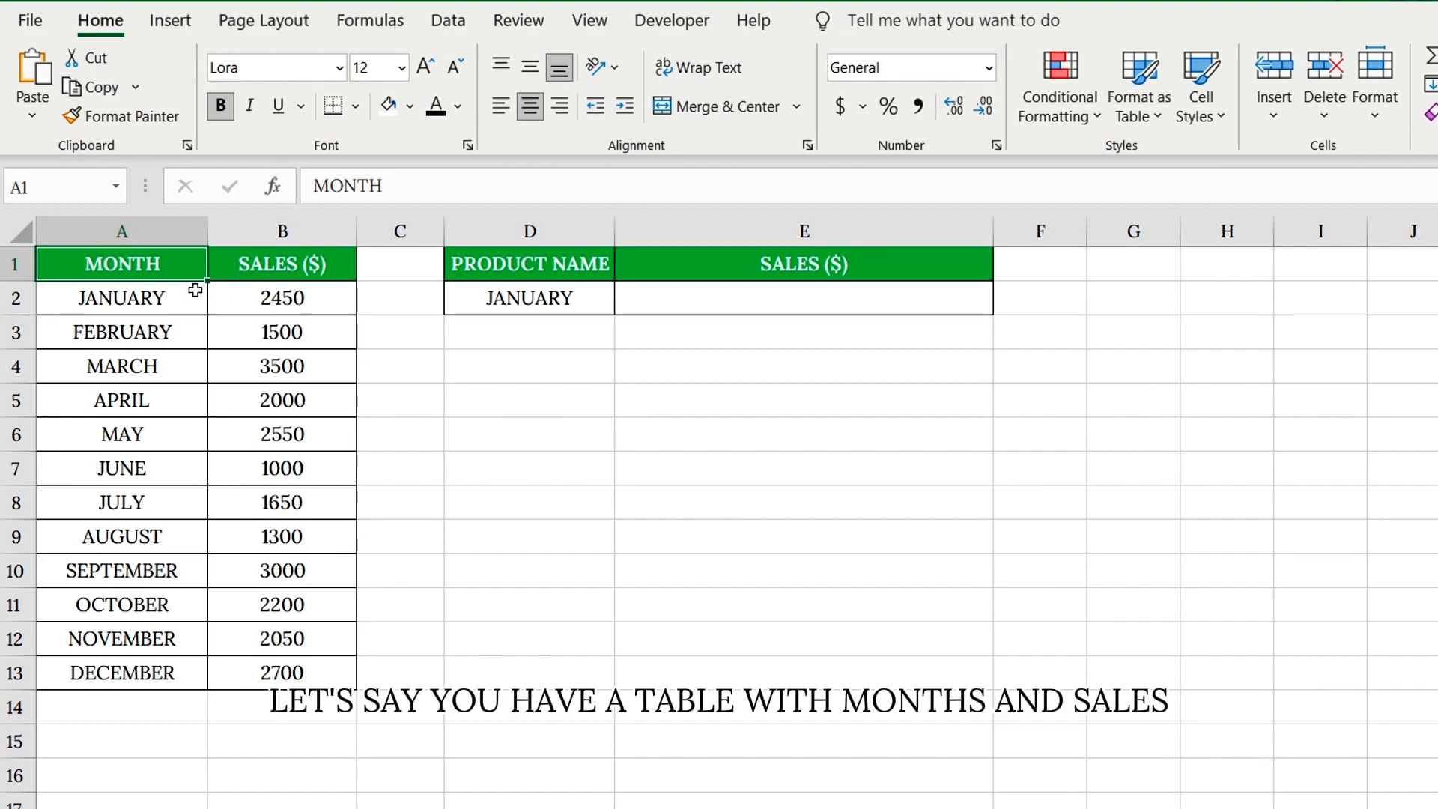
{"action": "left_click", "coordinate": [261, 265]}
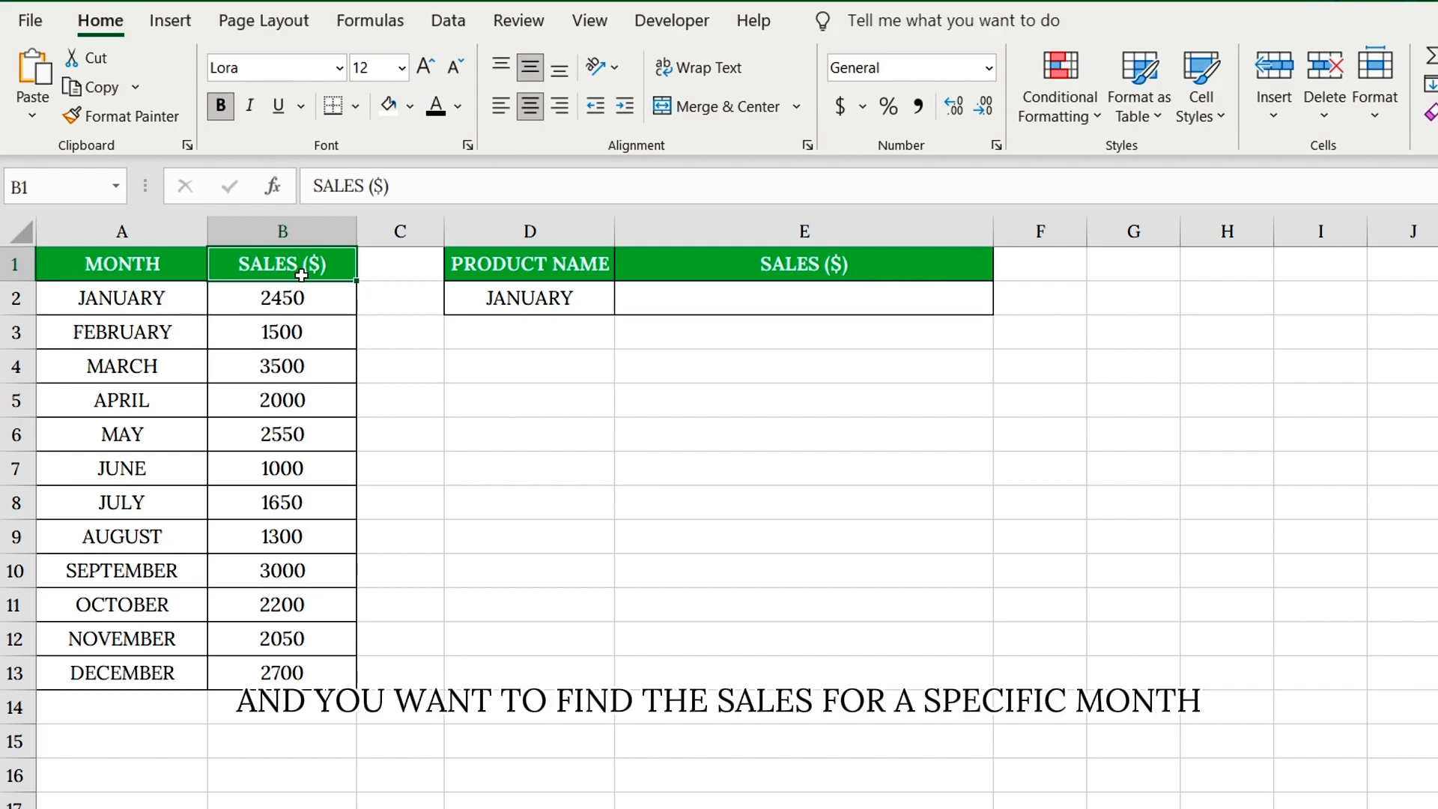
{"action": "left_click", "coordinate": [120, 297]}
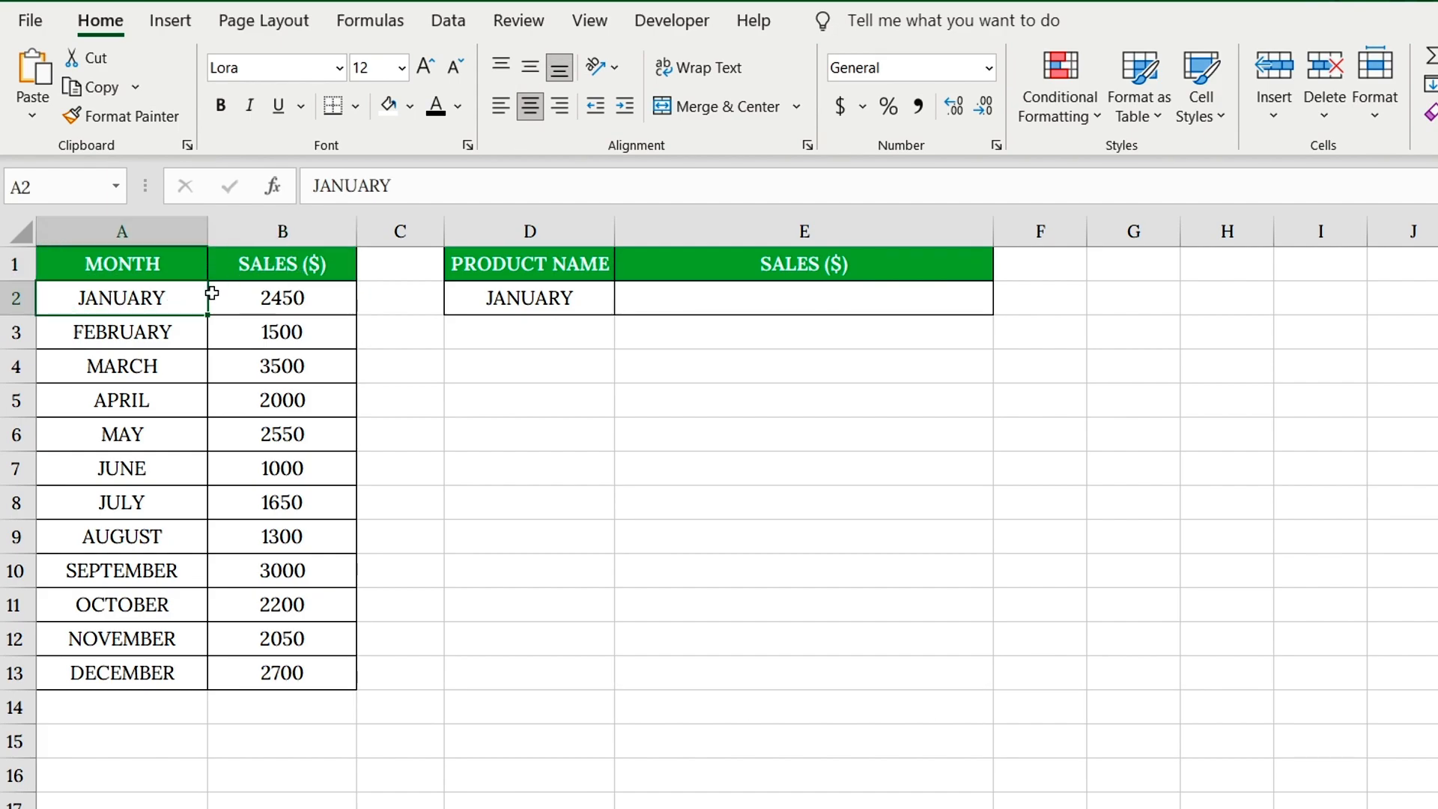
{"action": "left_click", "coordinate": [254, 296]}
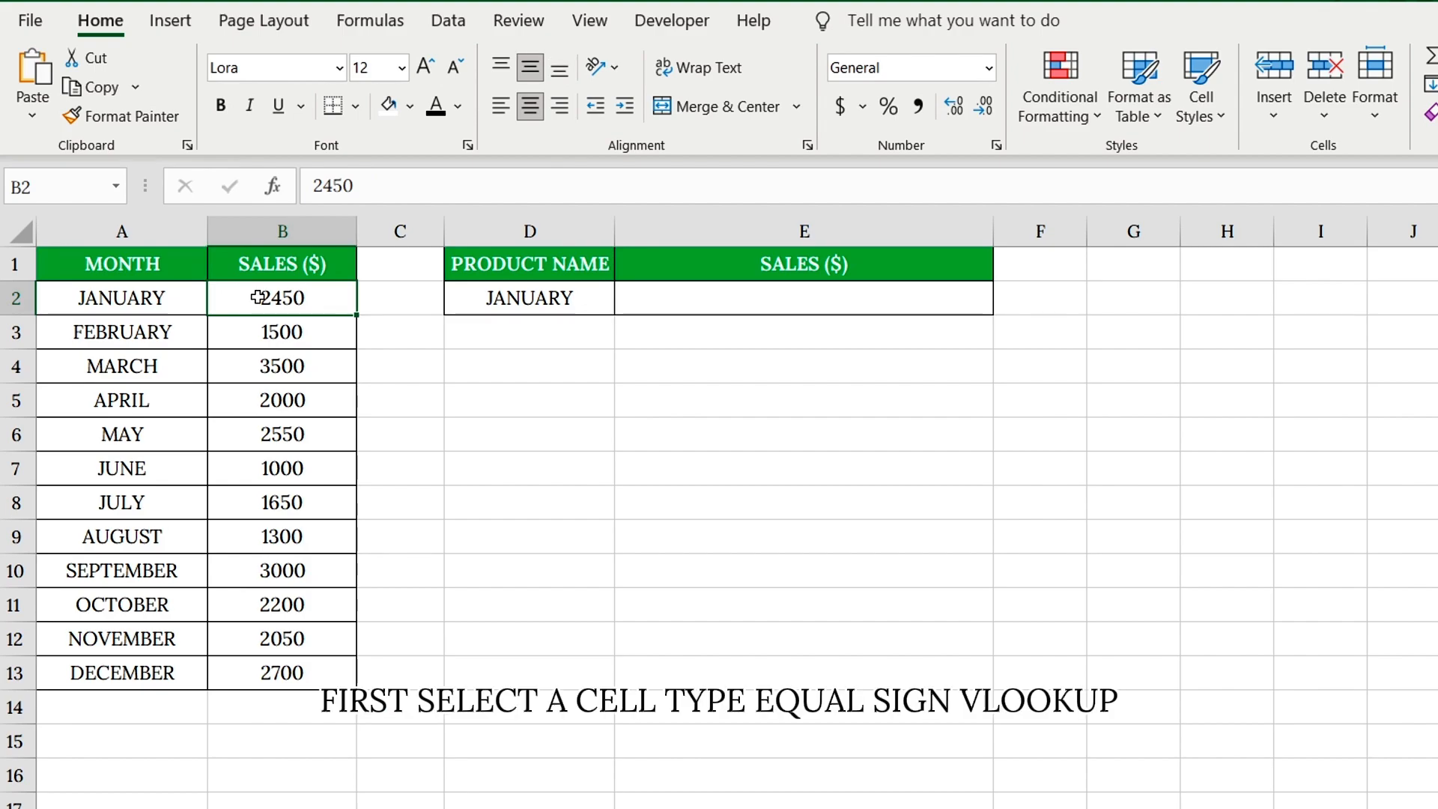
Step: Enter =VLOOKUP(D2, A2:B13, 2, FALSE) in E2 to retrieve the January sales by exact match
{"action": "left_click", "coordinate": [701, 300]}
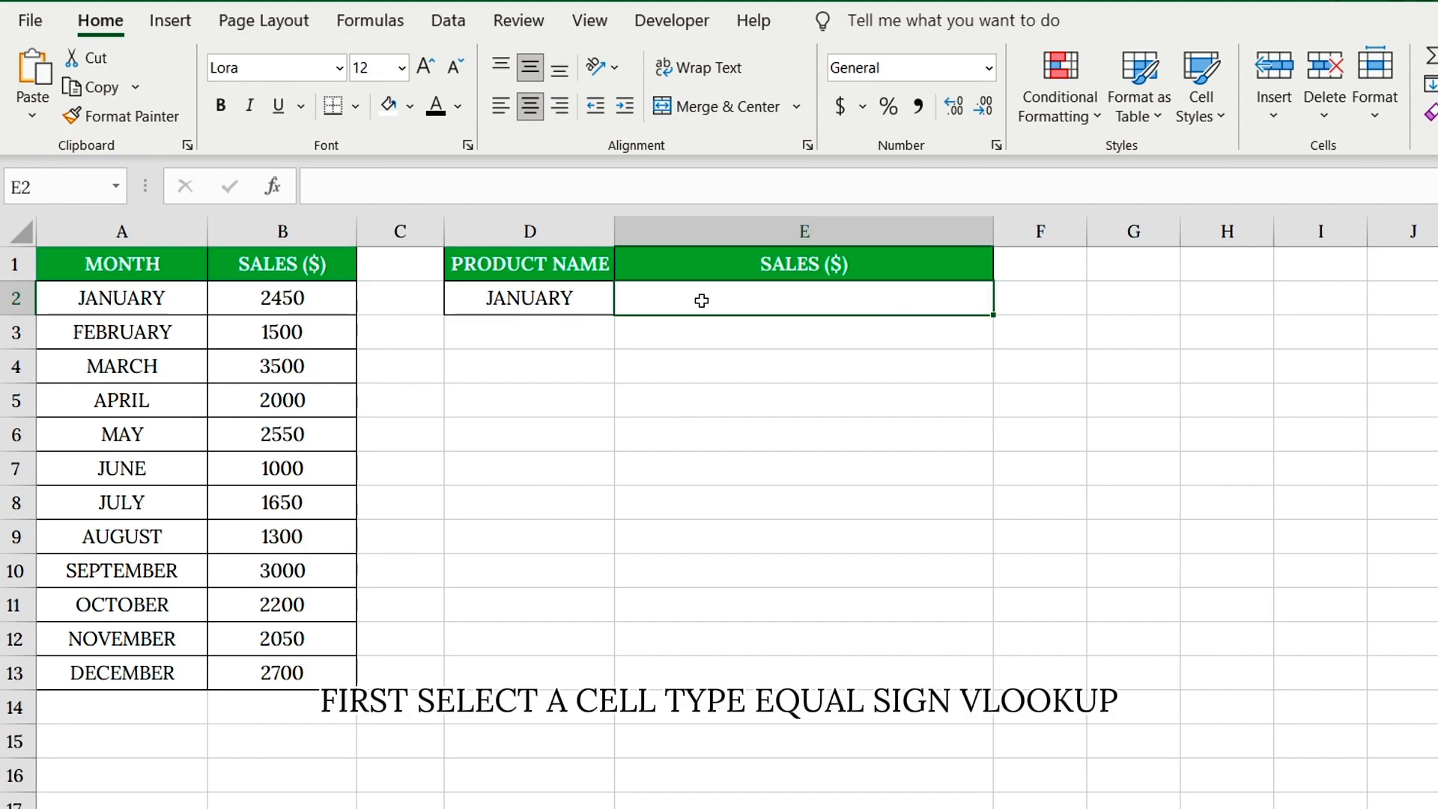
{"action": "type", "text": "=VLOOKUP"}
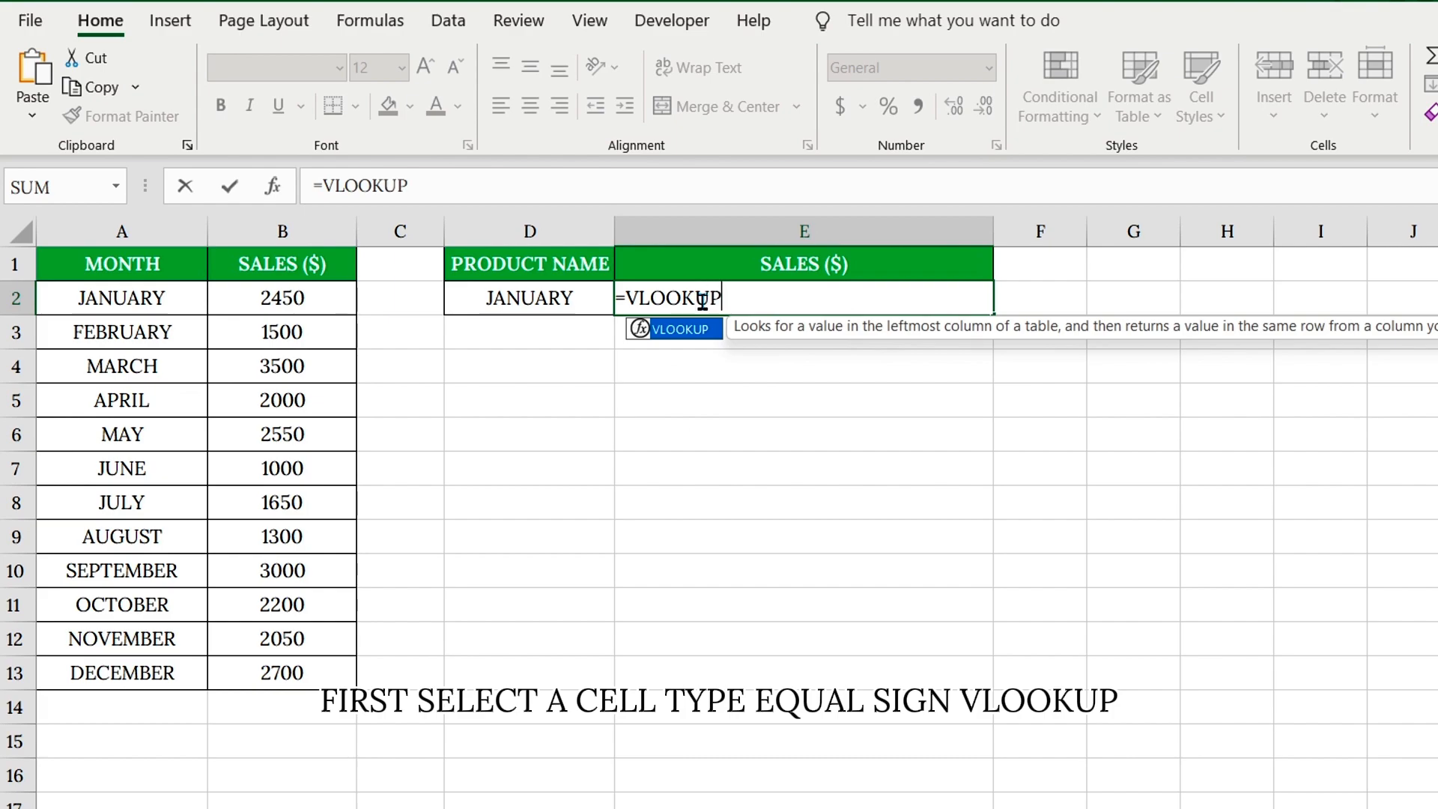
{"action": "double_click", "coordinate": [710, 330]}
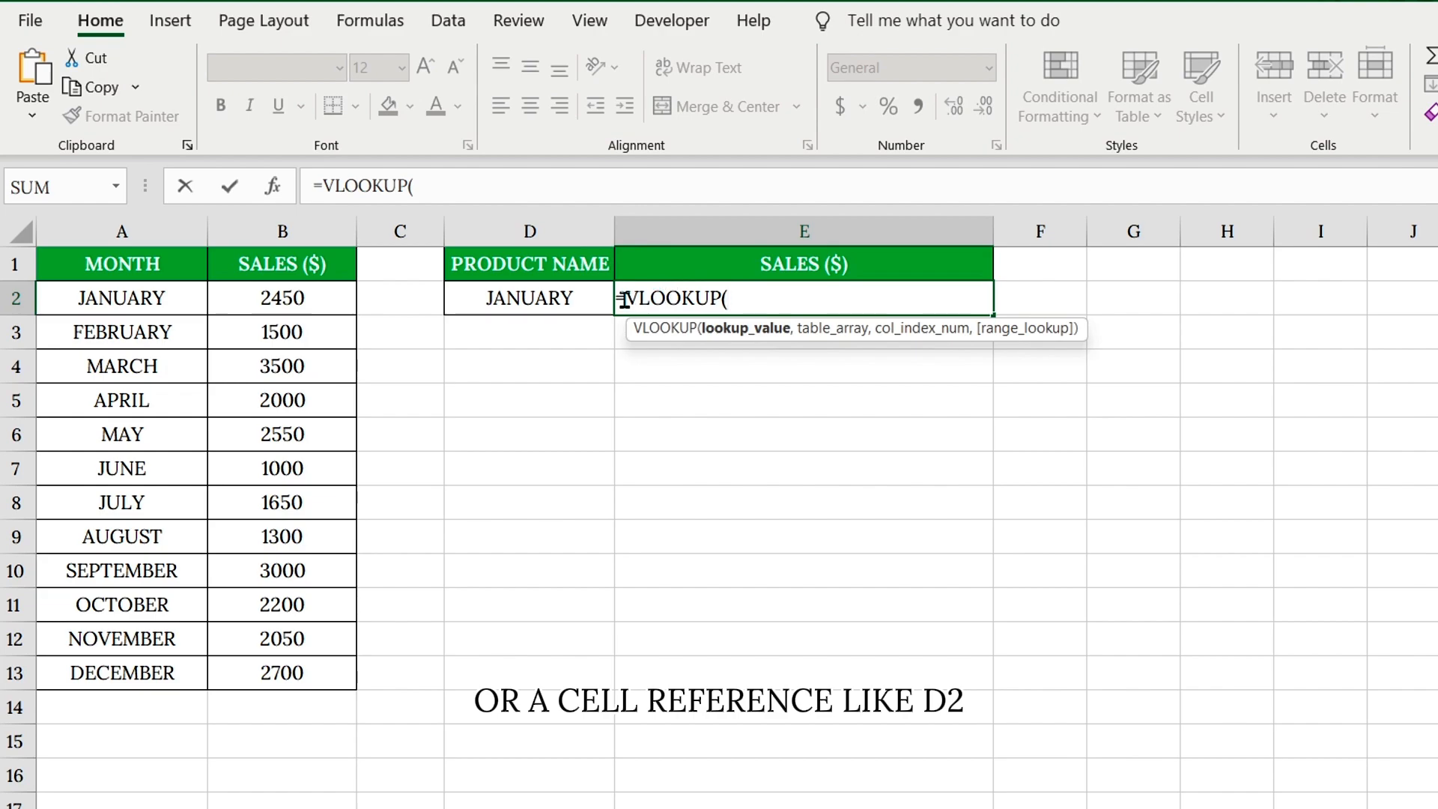
{"action": "left_click", "coordinate": [560, 298]}
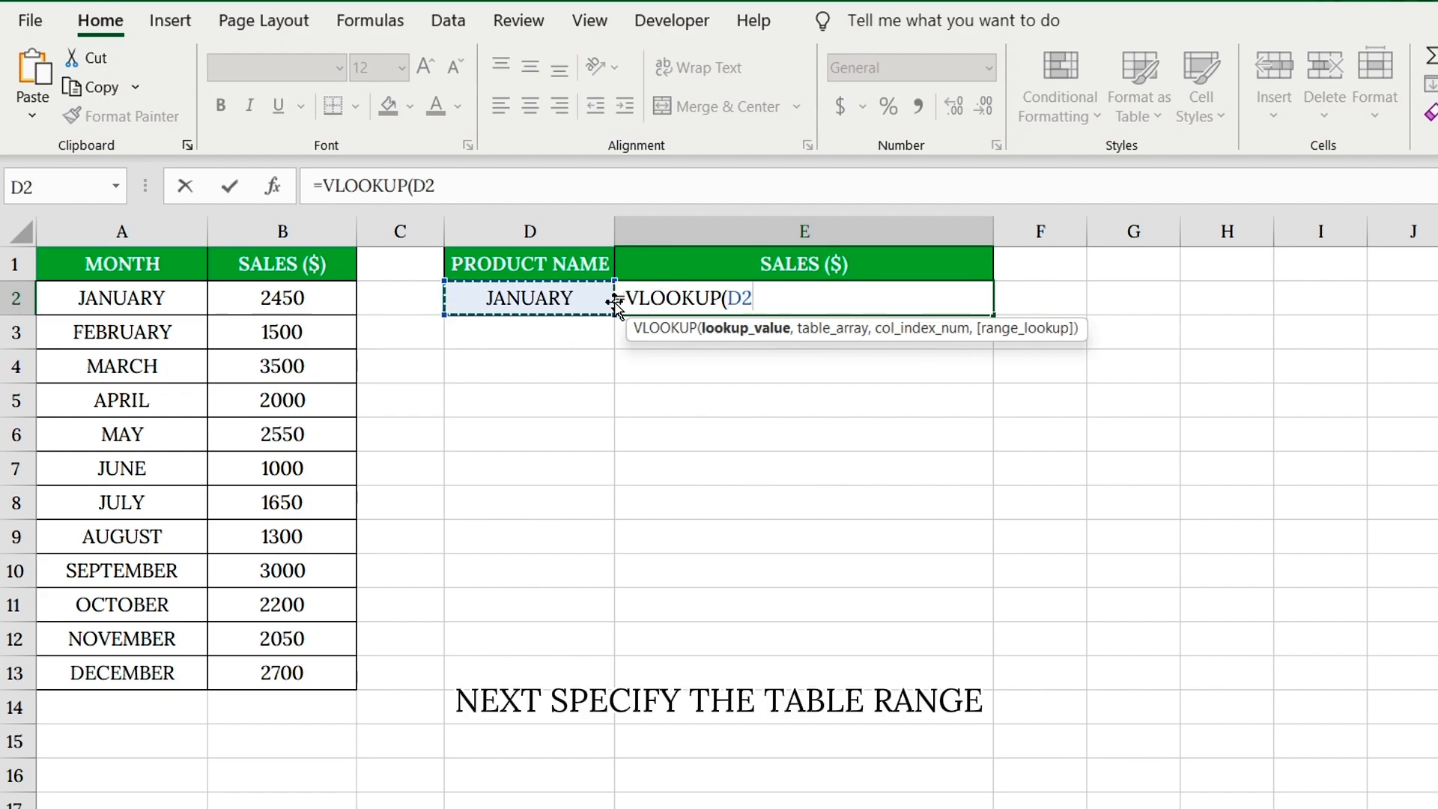
{"action": "type", "text": ","}
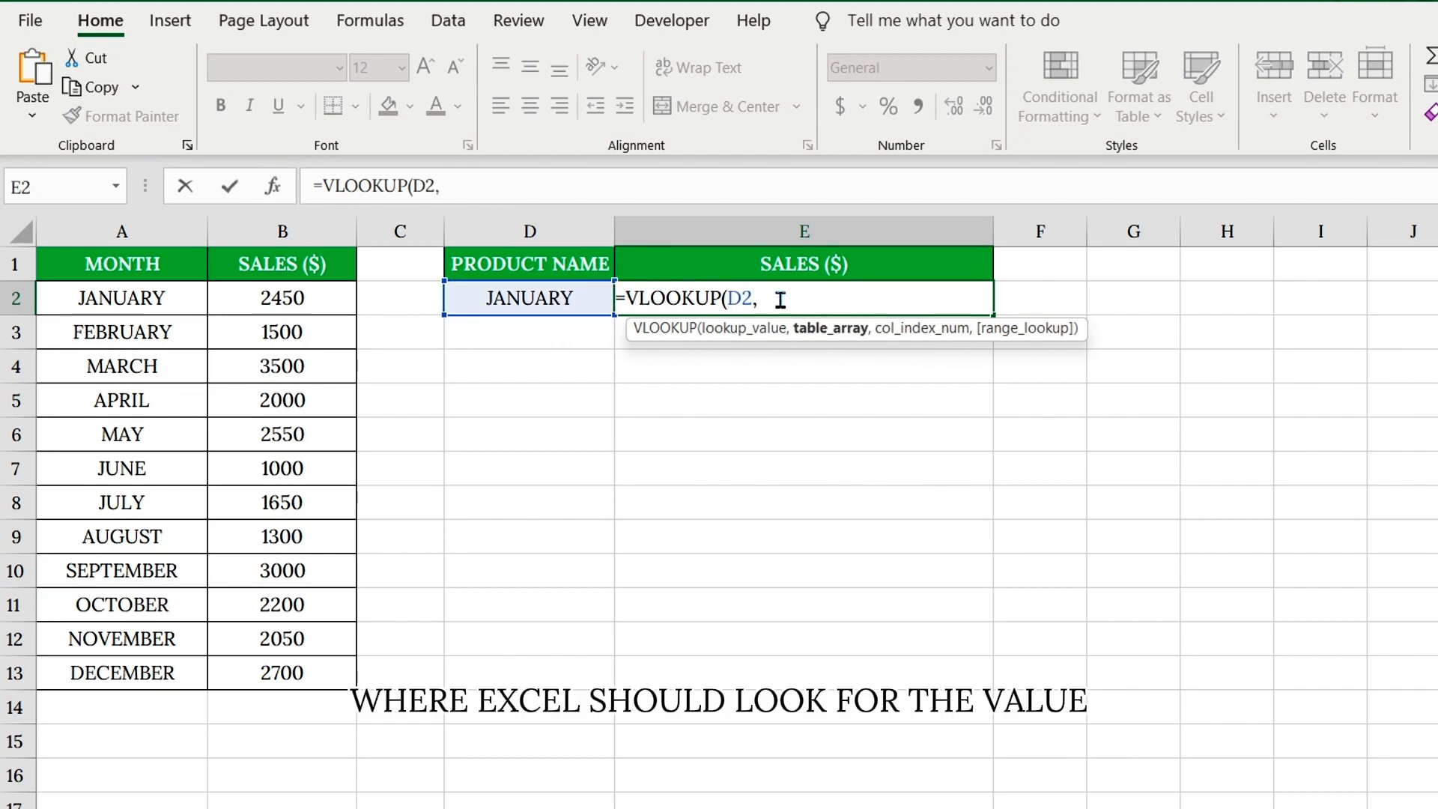
{"action": "left_click_drag", "start_coordinate": [119, 296], "coordinate": [298, 656]}
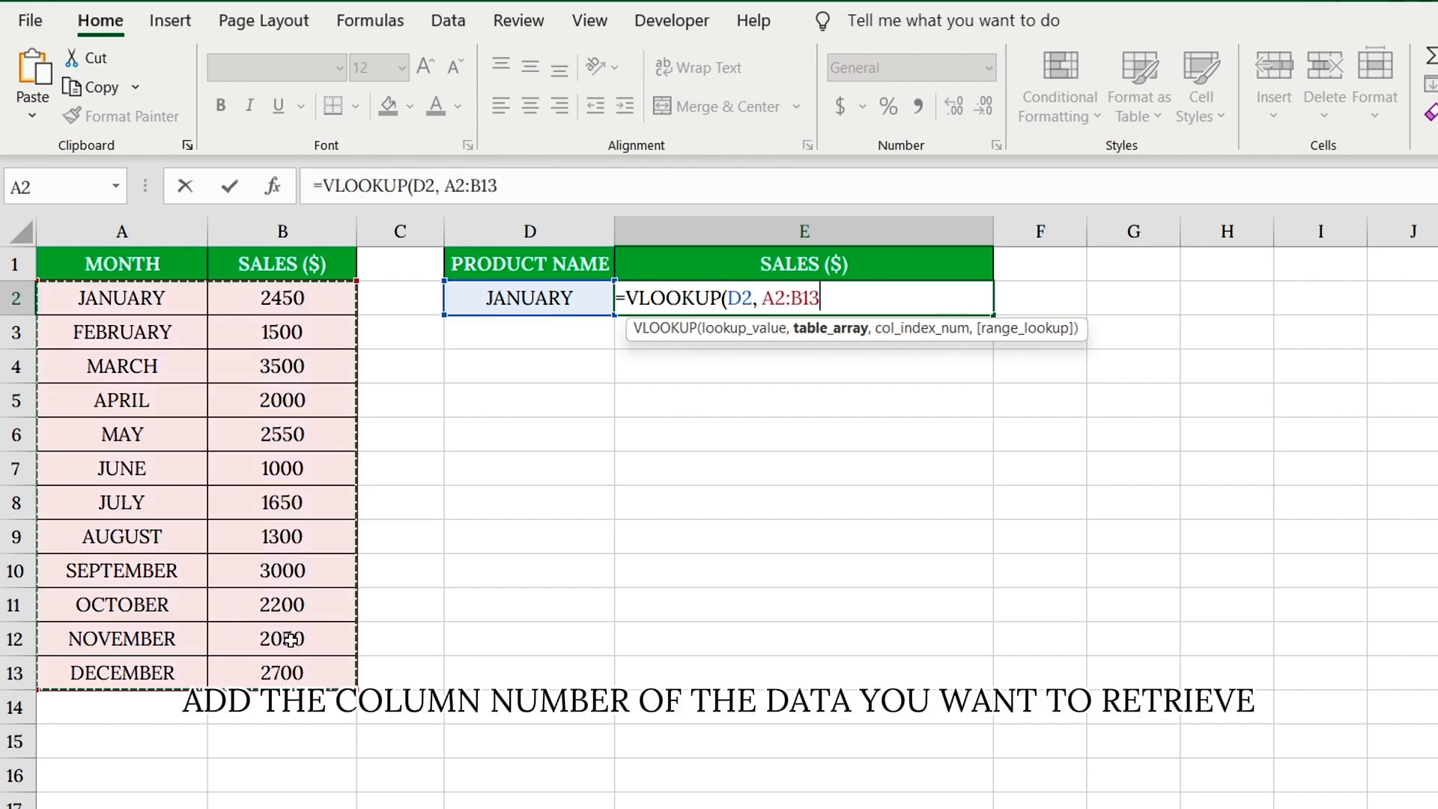
{"action": "type", "text": ","}
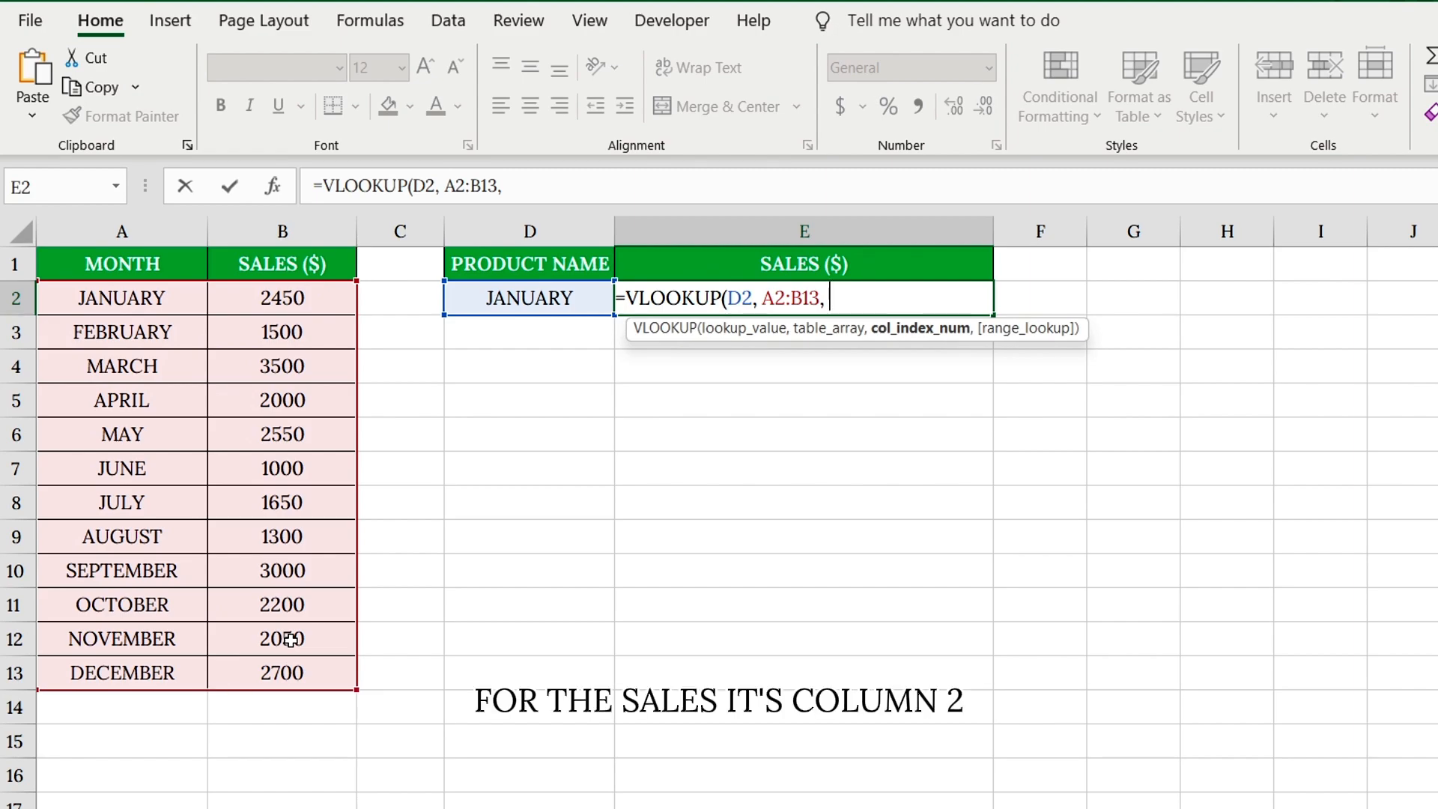
{"action": "type", "text": "2, "}
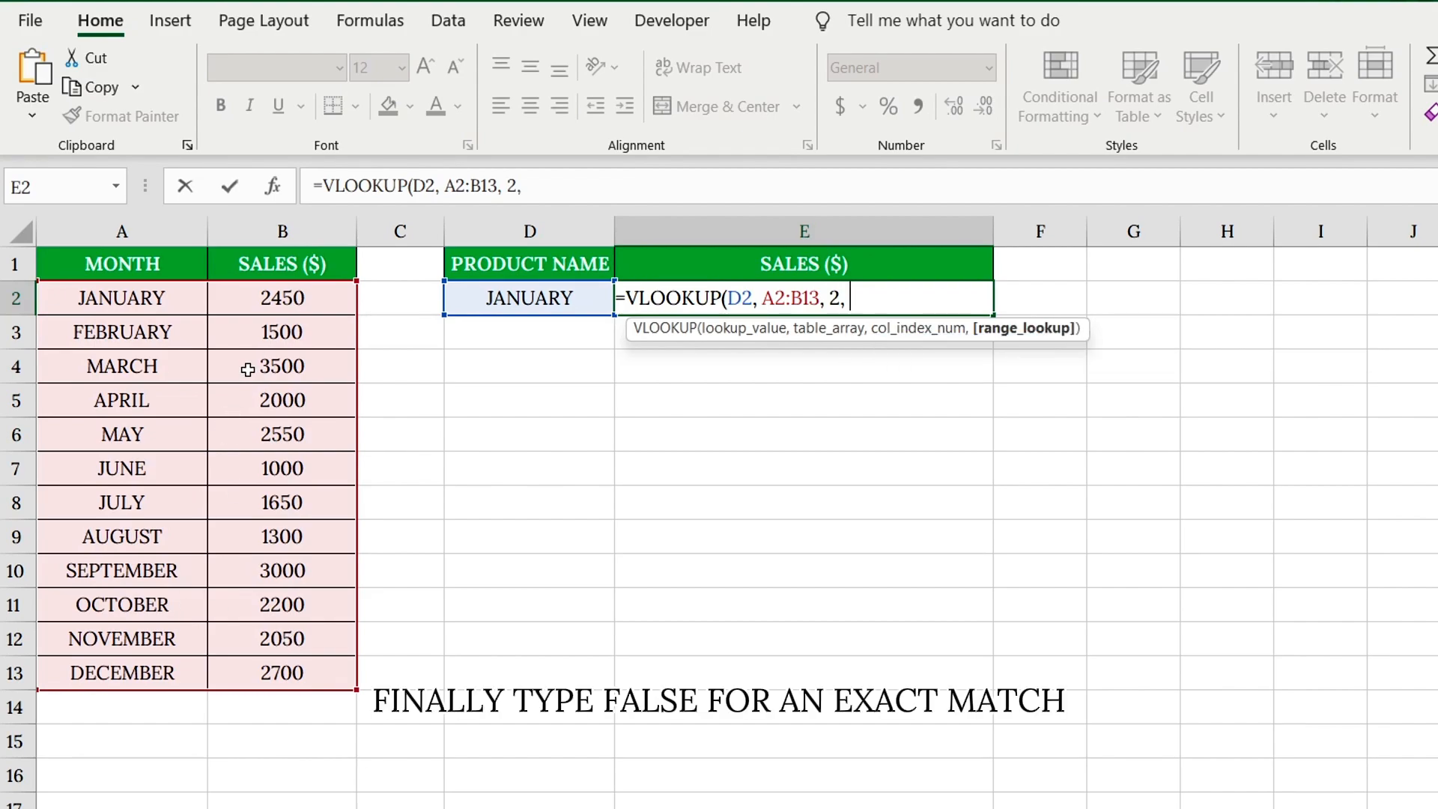
{"action": "type", "text": "FALSE"}
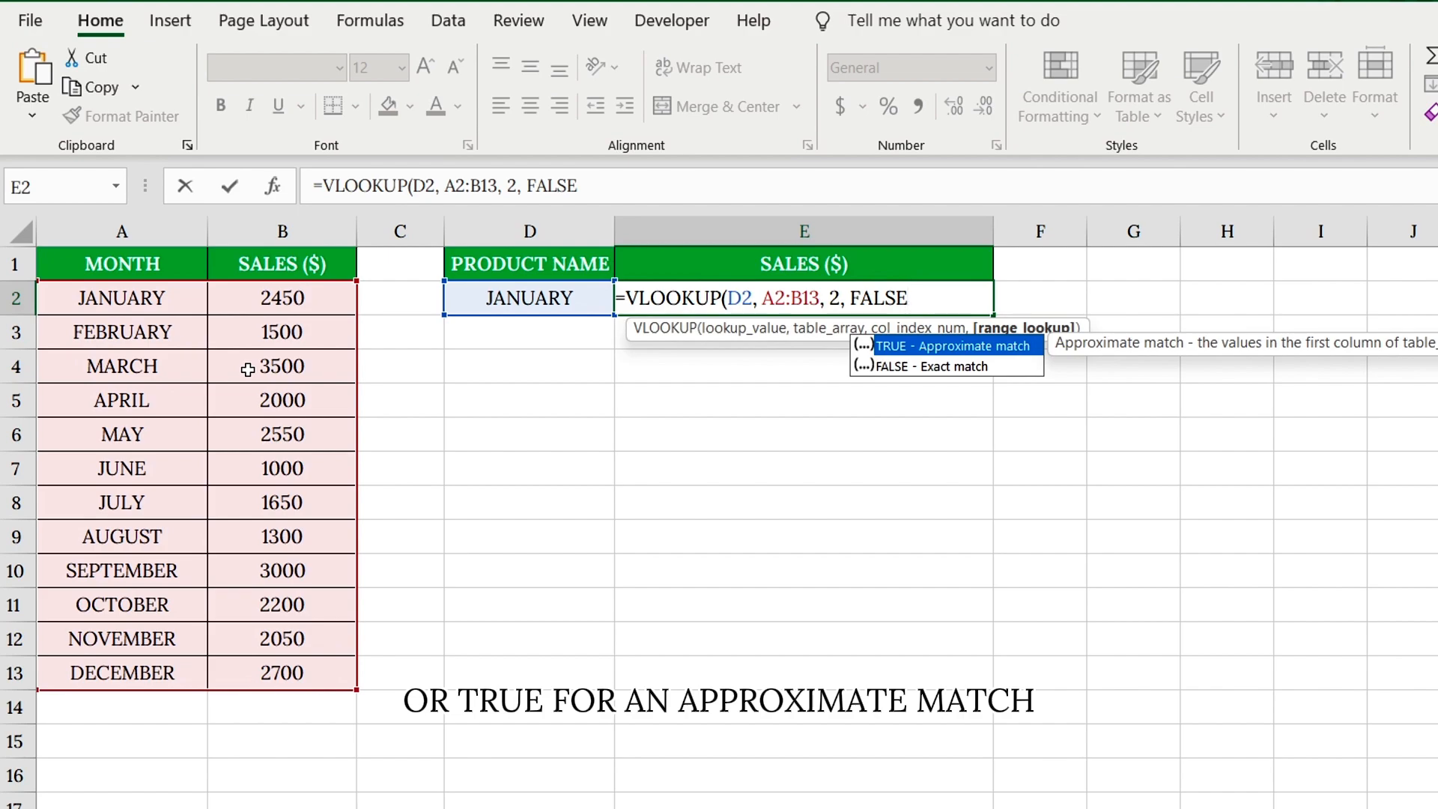
{"action": "type", "text": ")"}
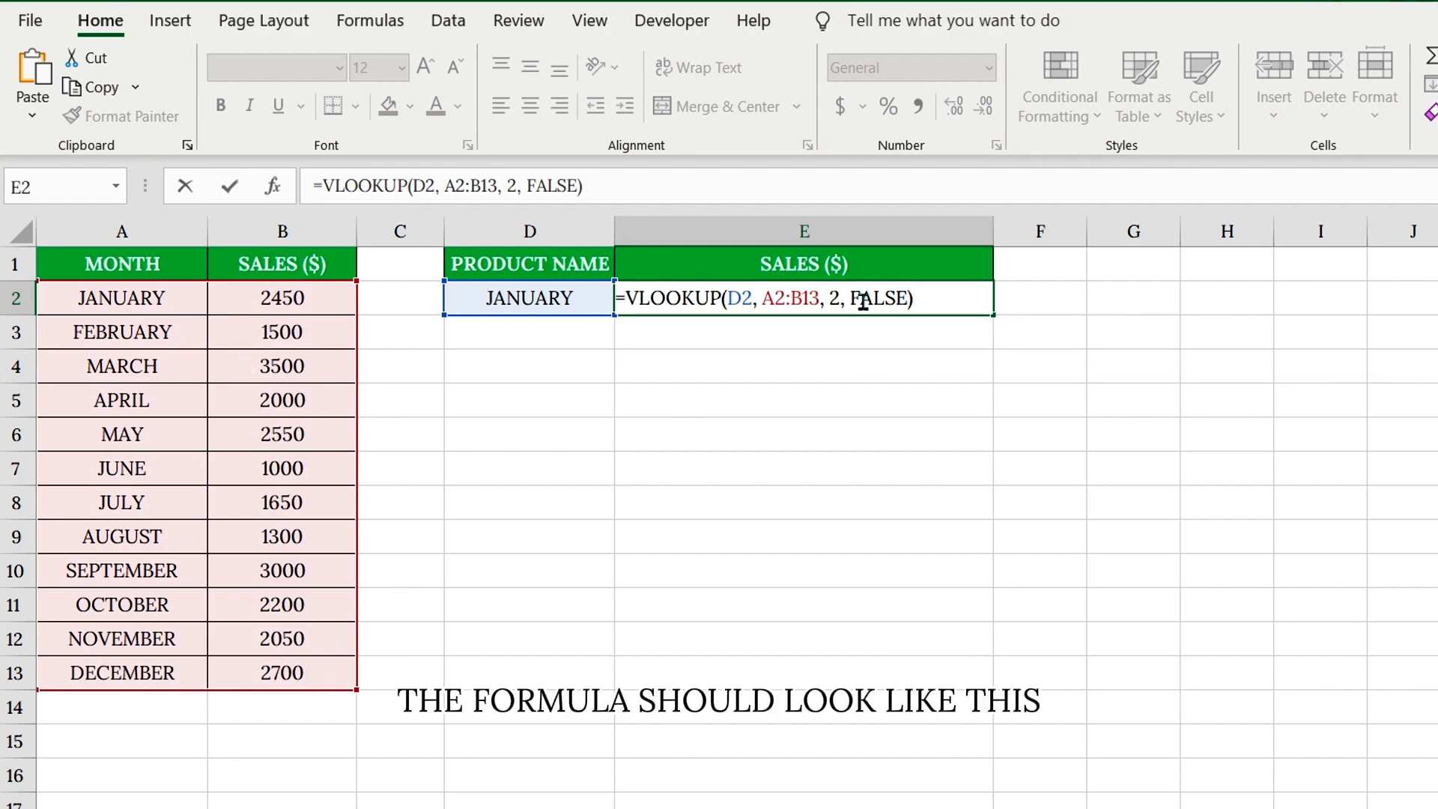
{"action": "key", "text": "Return"}
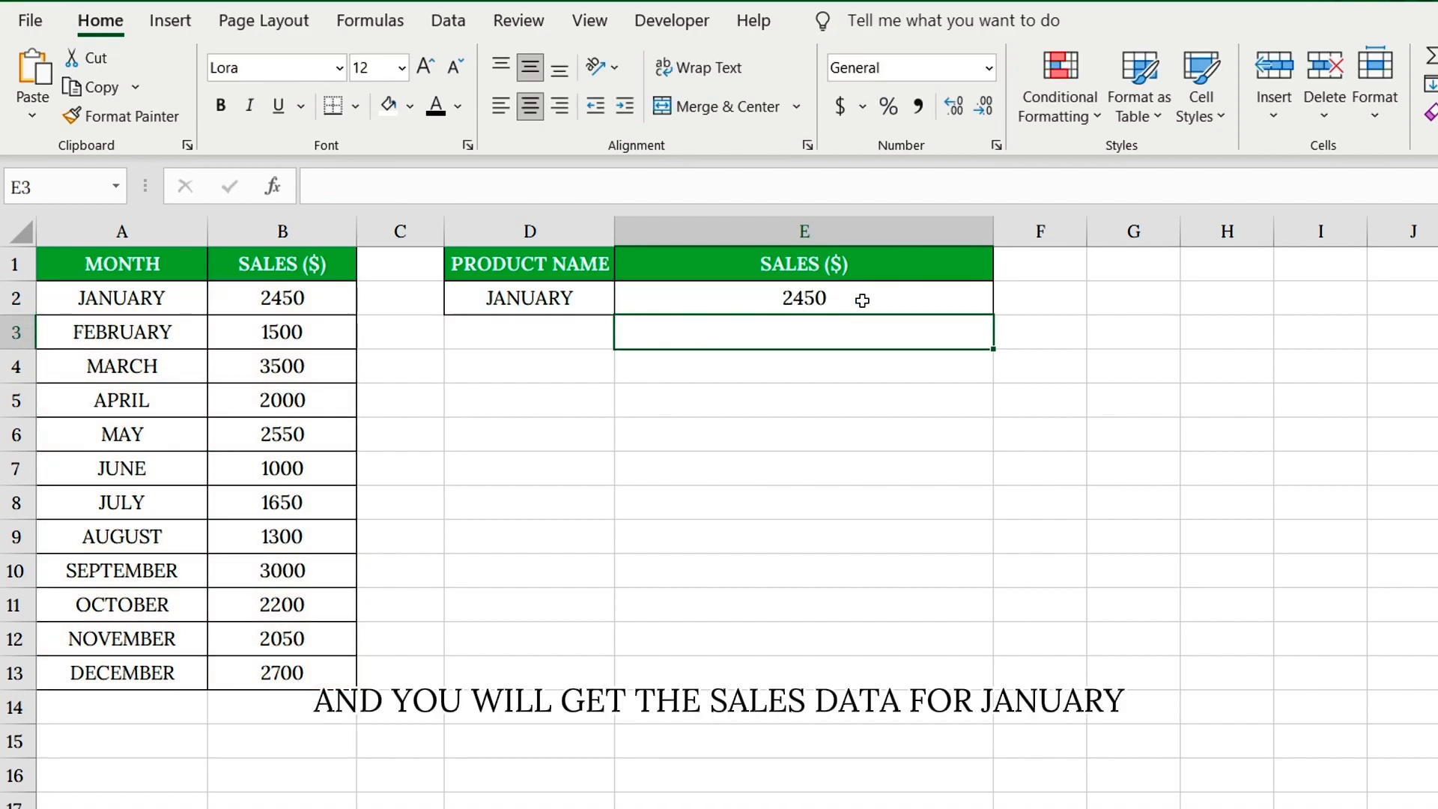
{"action": "left_click", "coordinate": [862, 300]}
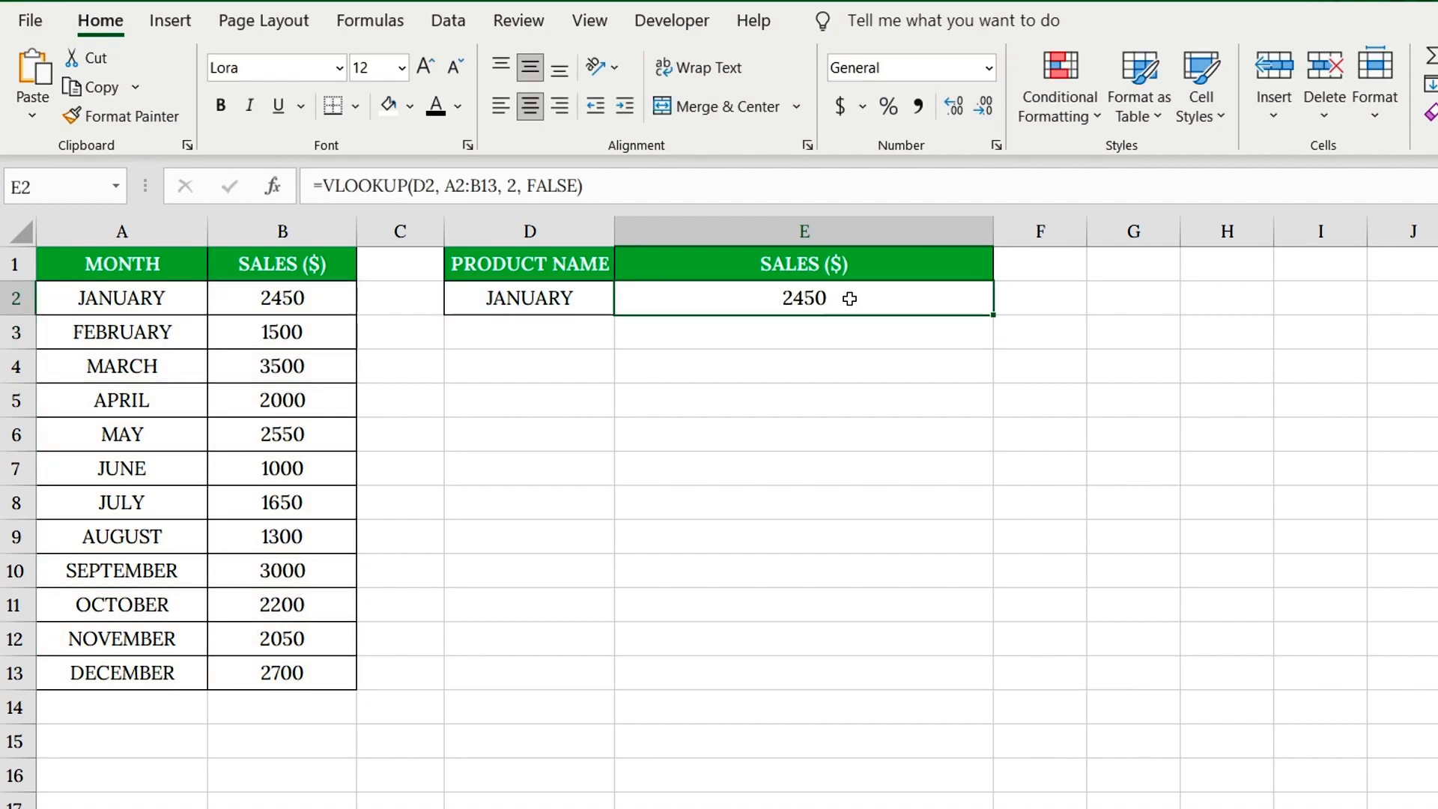
Step: Test the VLOOKUP with other months by replacing the lookup month in D2 with MAY and finally with JUNE
{"action": "left_click", "coordinate": [575, 299]}
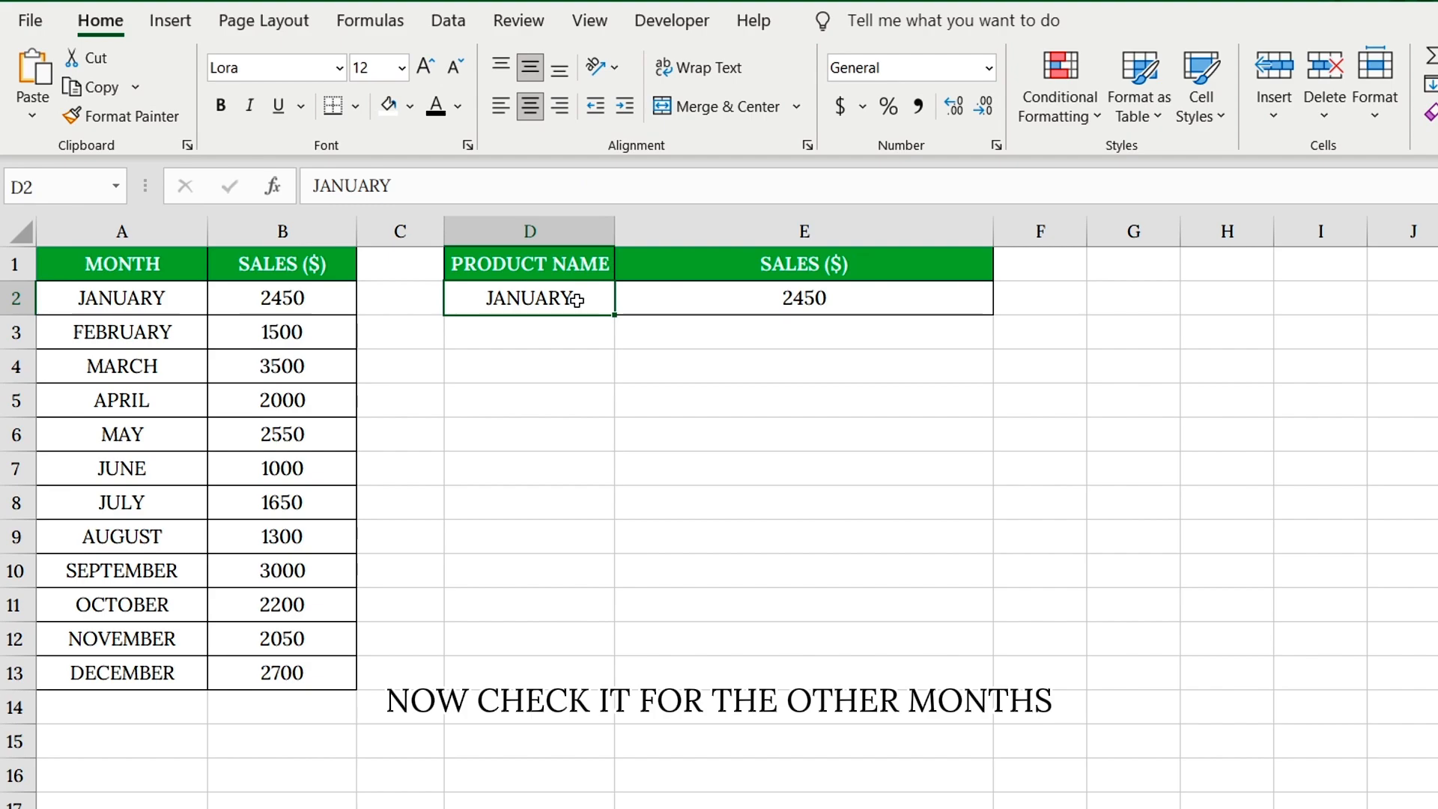
{"action": "type", "text": "MAY"}
{"action": "key", "text": "Return"}
{"action": "left_click", "coordinate": [592, 295]}
{"action": "type", "text": "JUNE"}
{"action": "key", "text": "Return"}
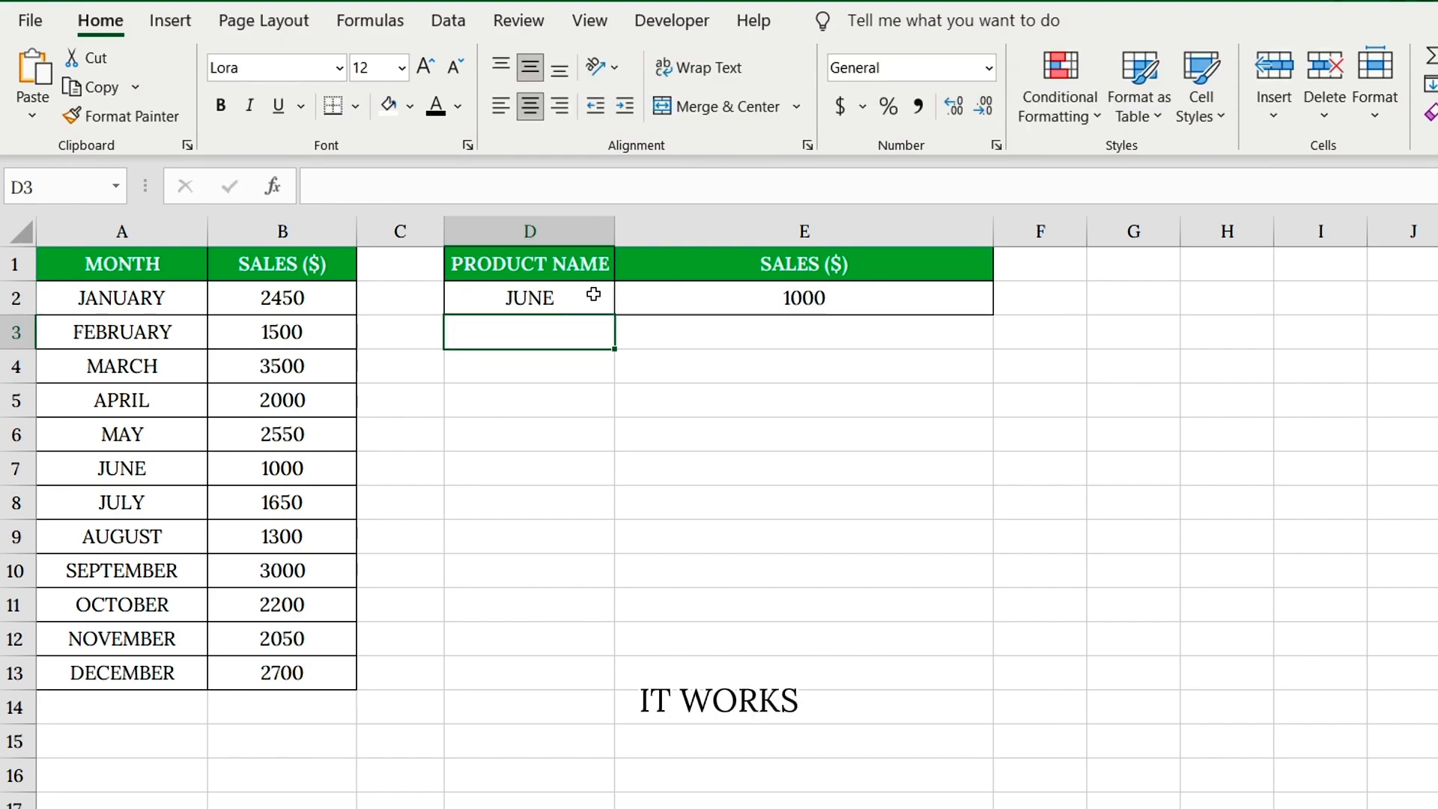
{"action": "left_click", "coordinate": [593, 294]}
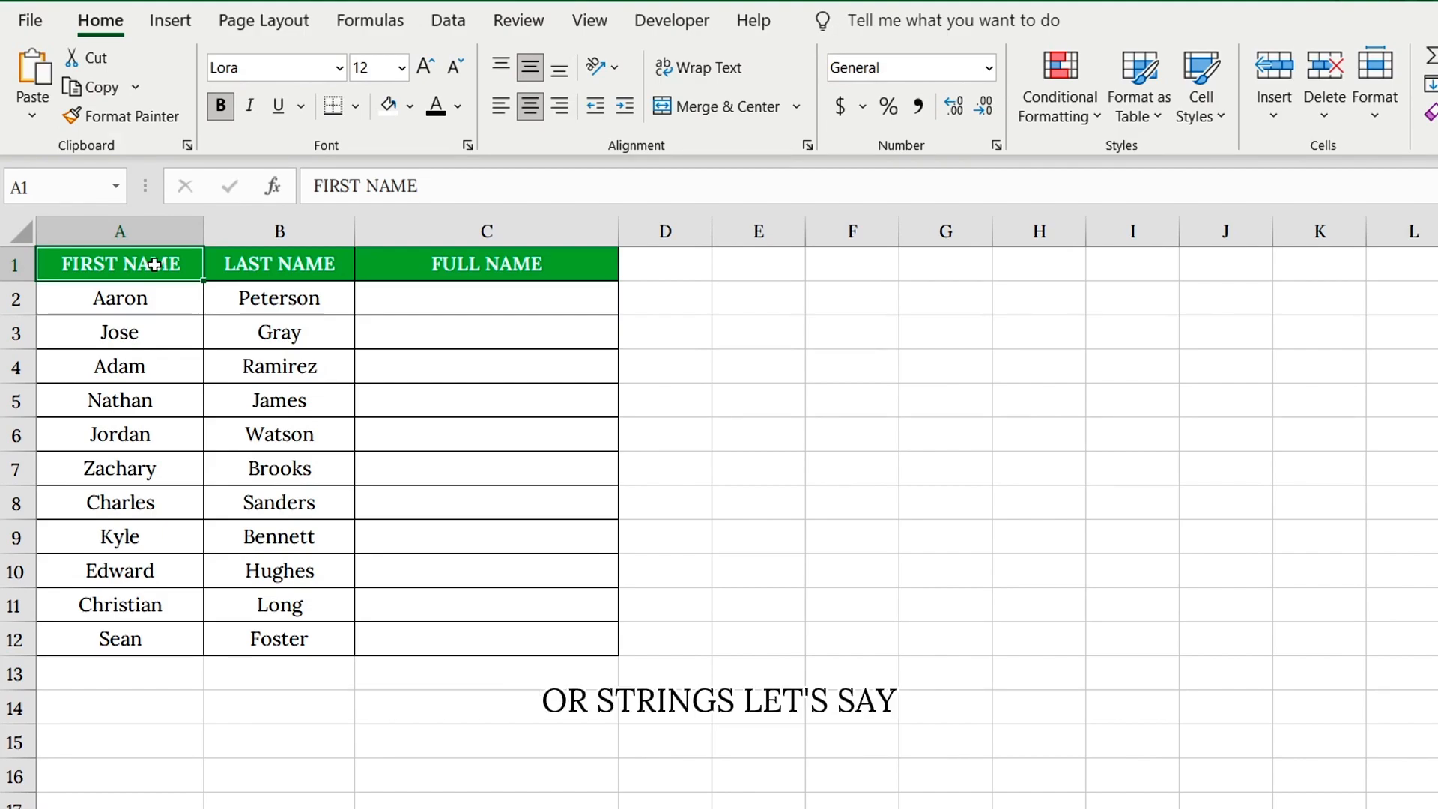
Step: Enter =CONCAT(A2, " ", B2) in C2 to combine first and last name, and fill it down the FULL NAME column
{"action": "left_click", "coordinate": [147, 295]}
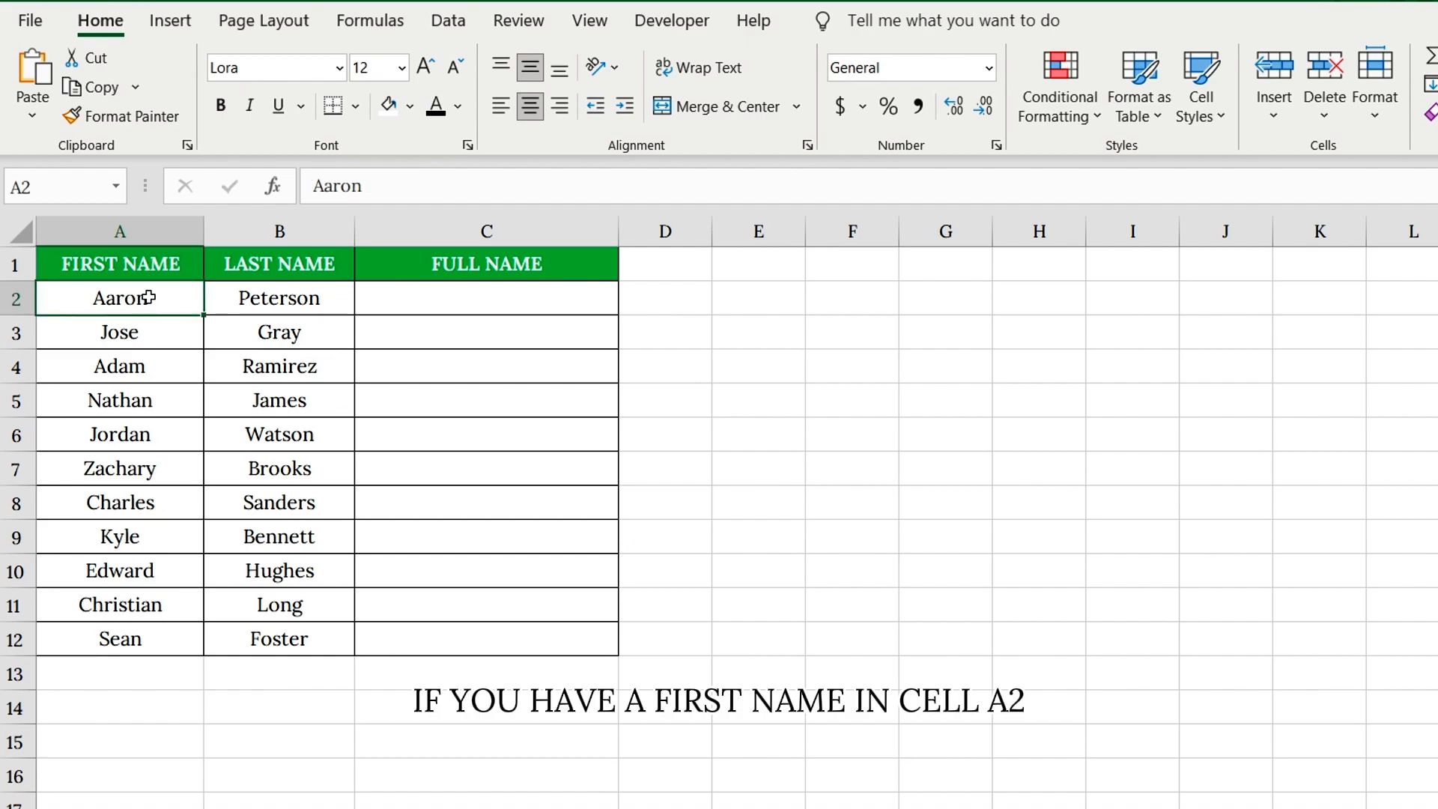
{"action": "left_click", "coordinate": [278, 299]}
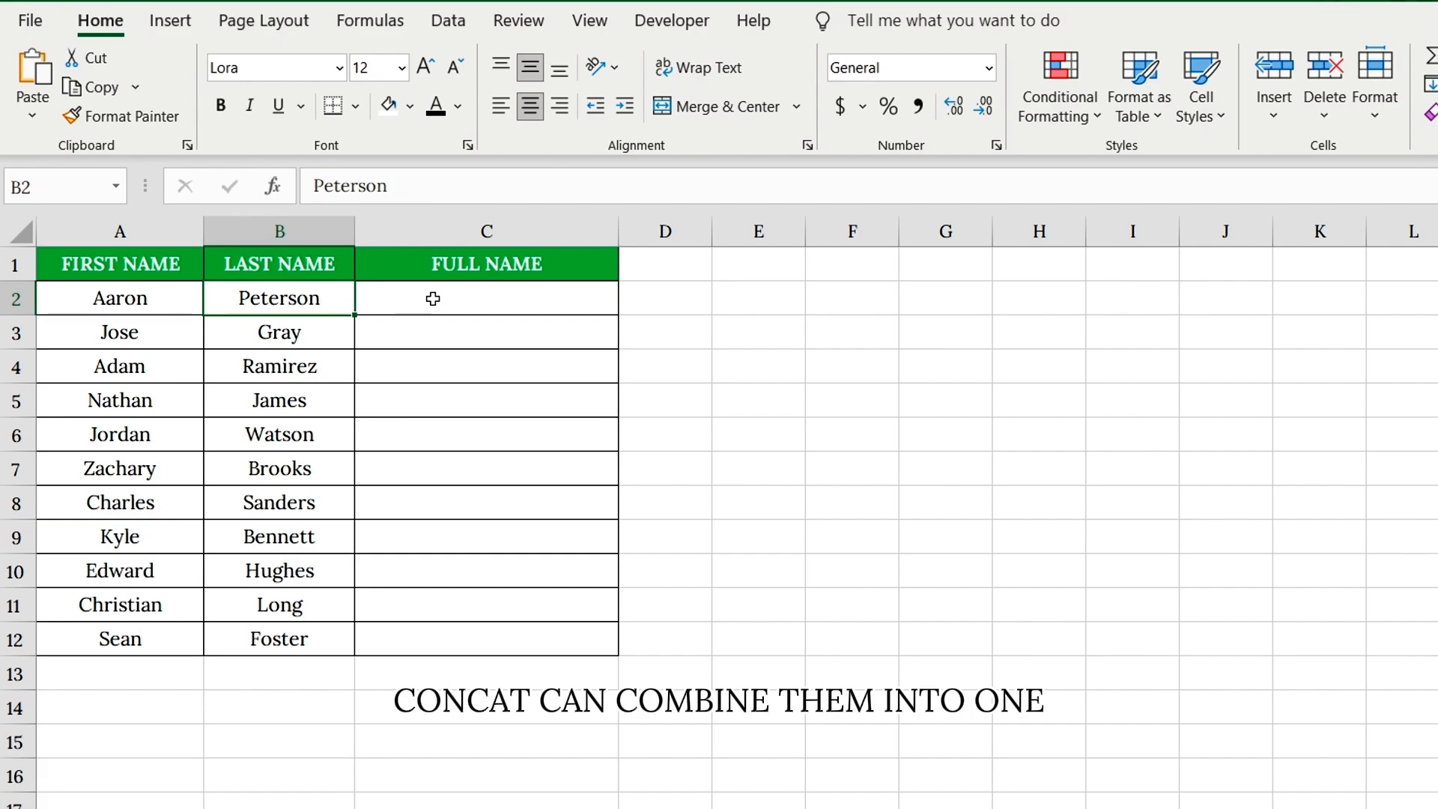
{"action": "left_click", "coordinate": [467, 298]}
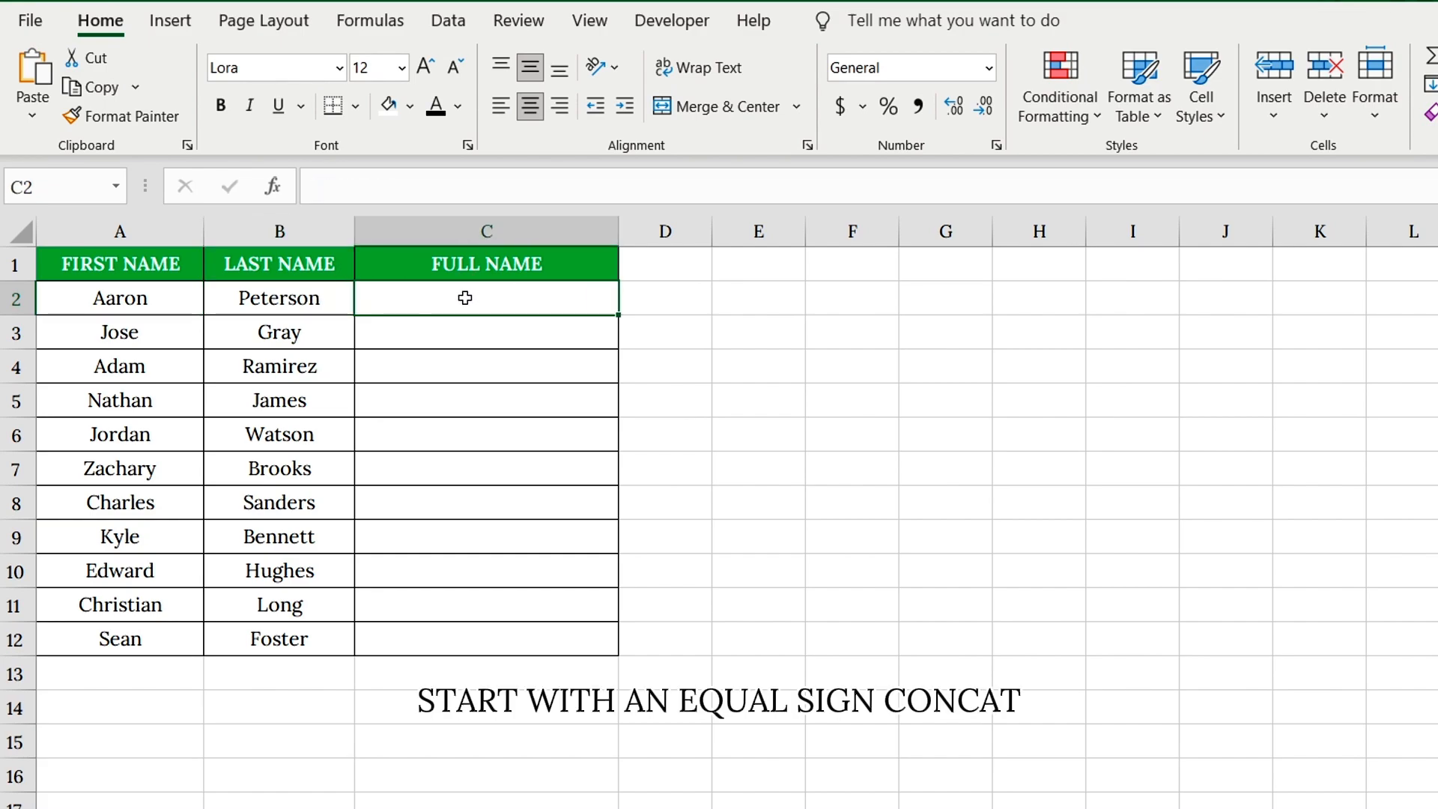
{"action": "type", "text": "=CONCAT"}
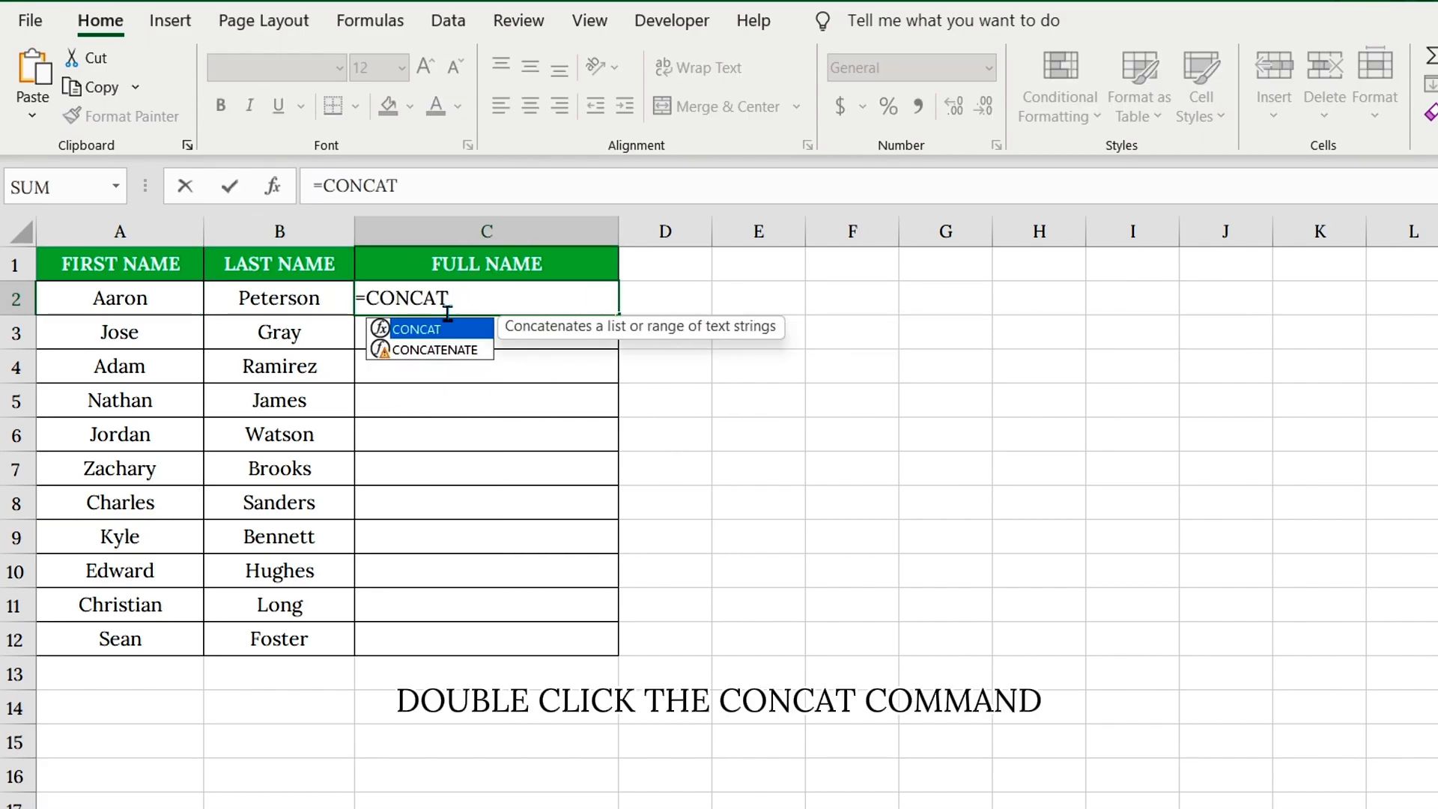
{"action": "double_click", "coordinate": [397, 331]}
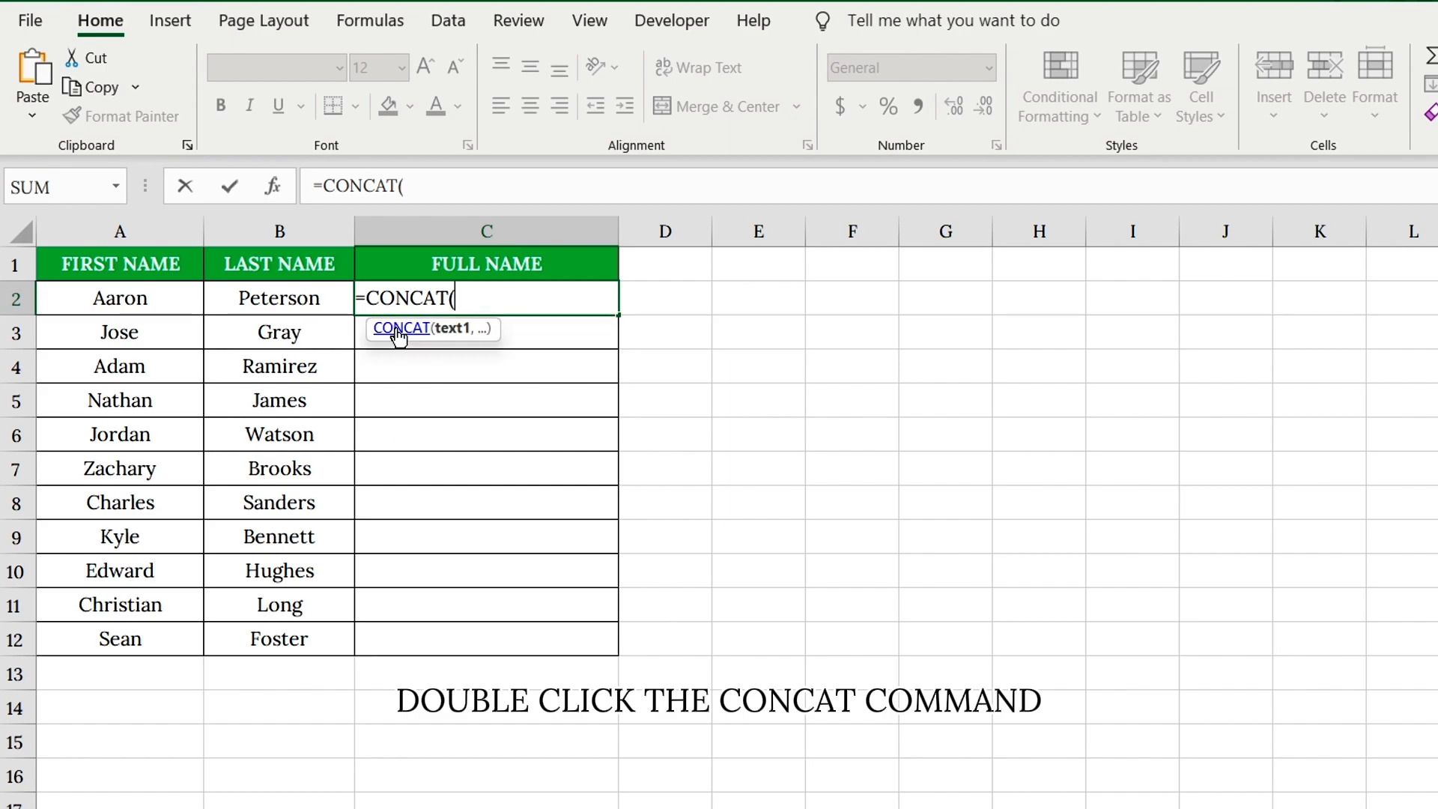
{"action": "left_click", "coordinate": [159, 302]}
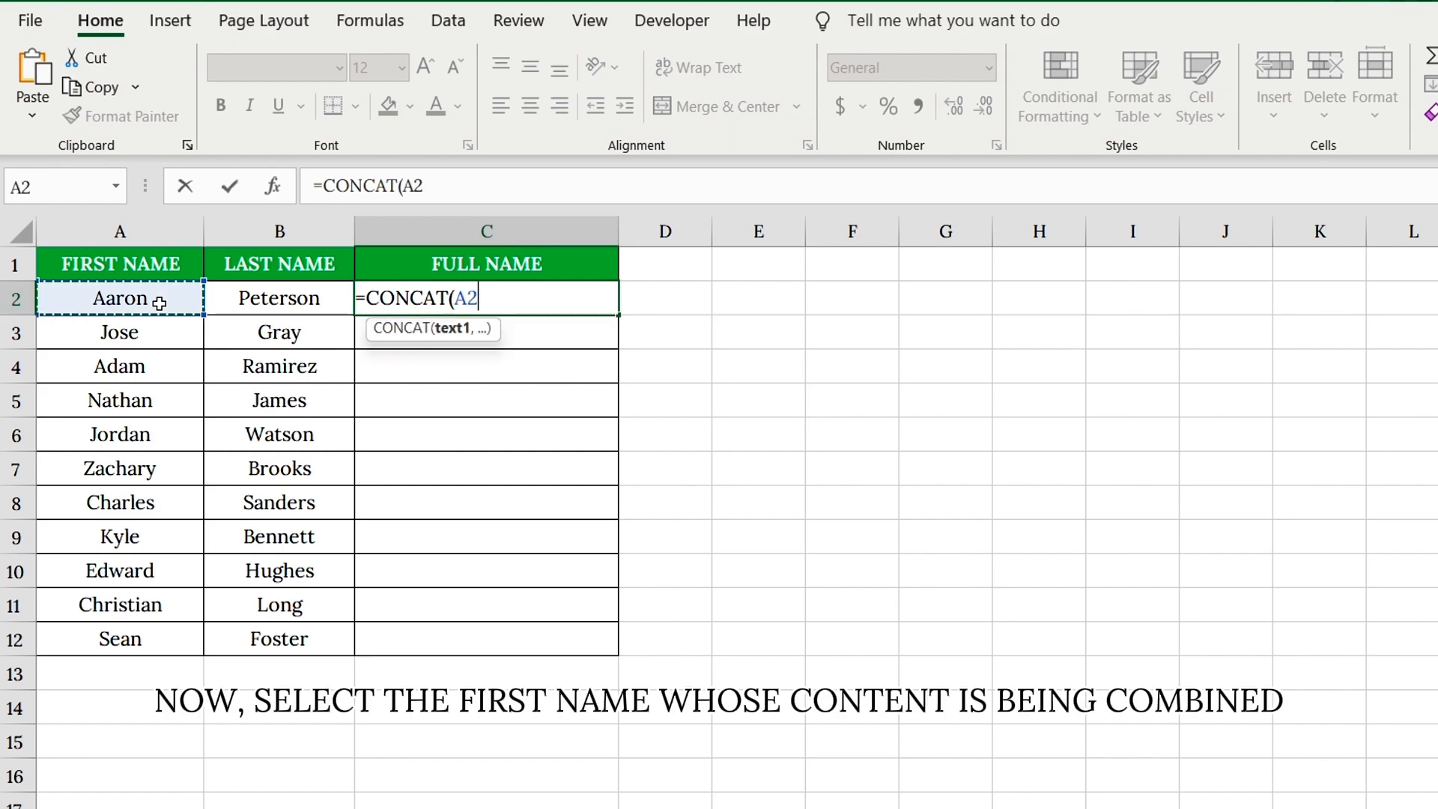
{"action": "type", "text": ","}
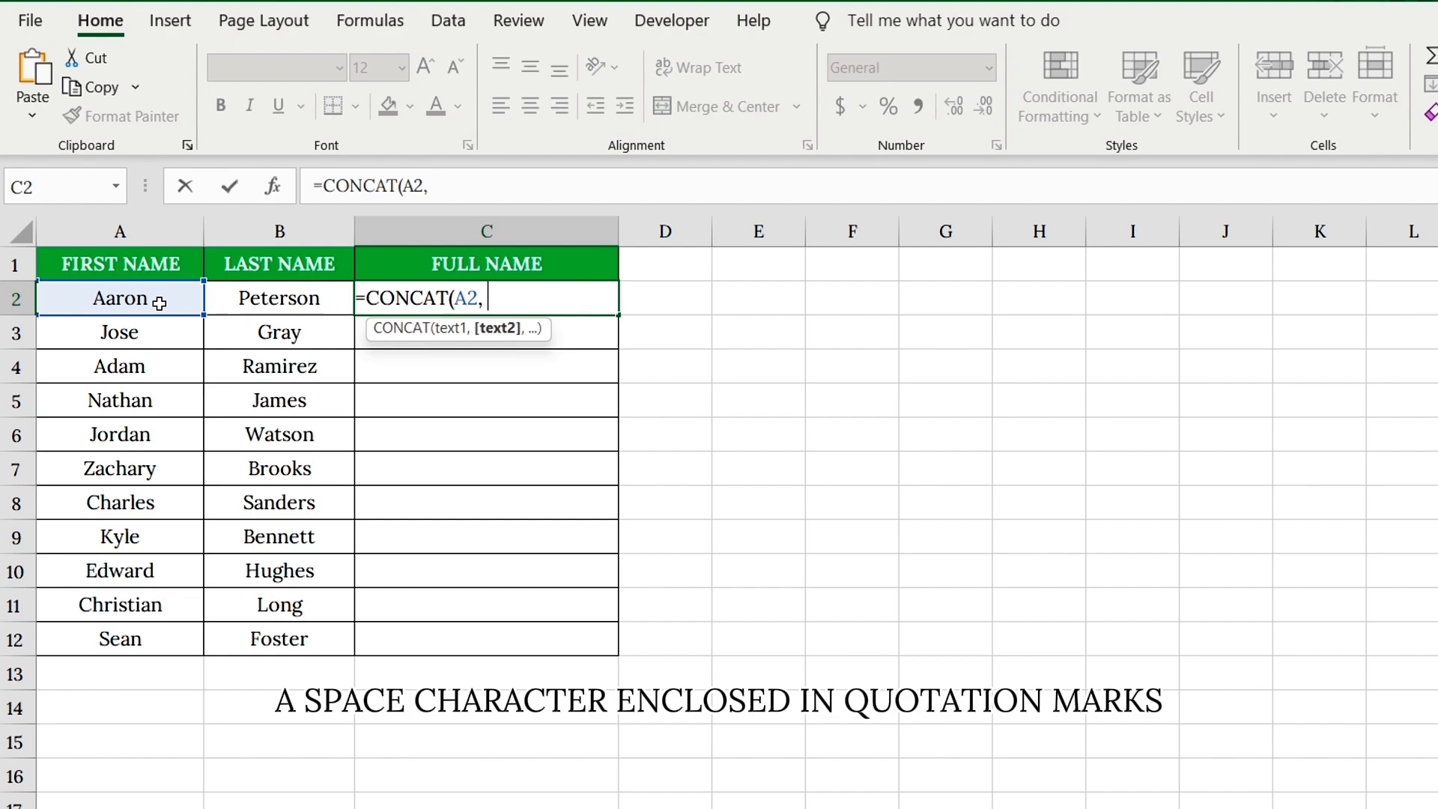
{"action": "type", "text": " \" \""}
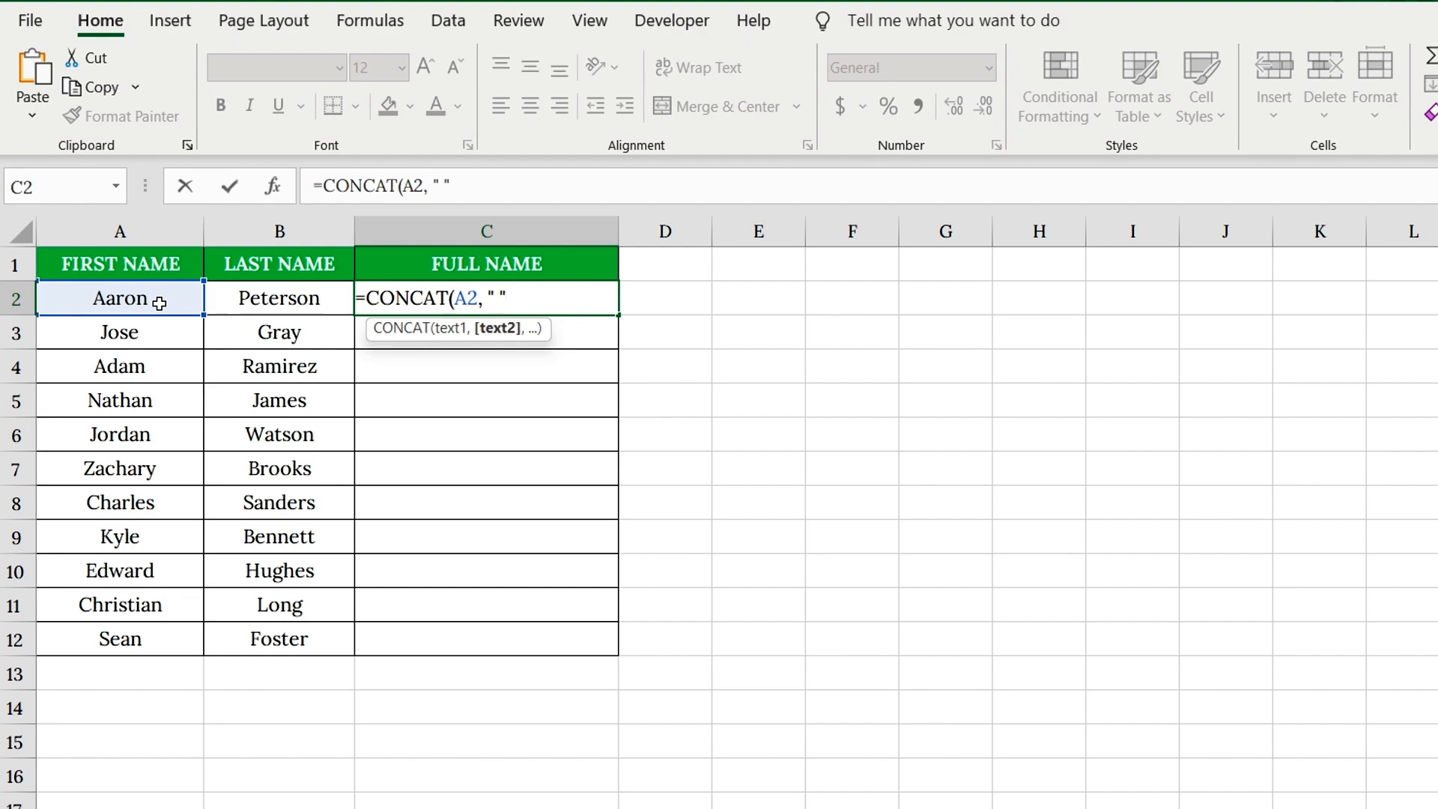
{"action": "type", "text": ","}
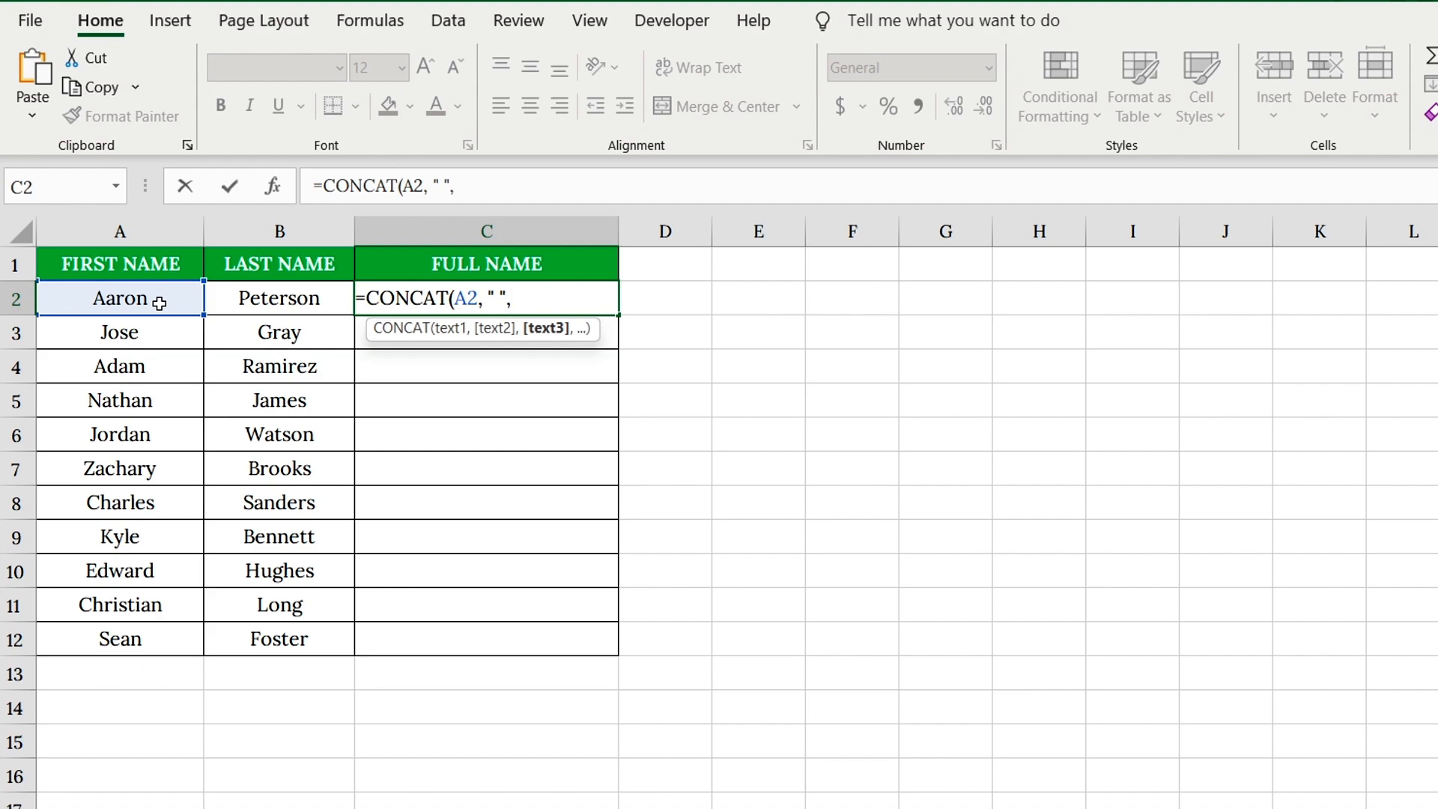
{"action": "left_click", "coordinate": [259, 300]}
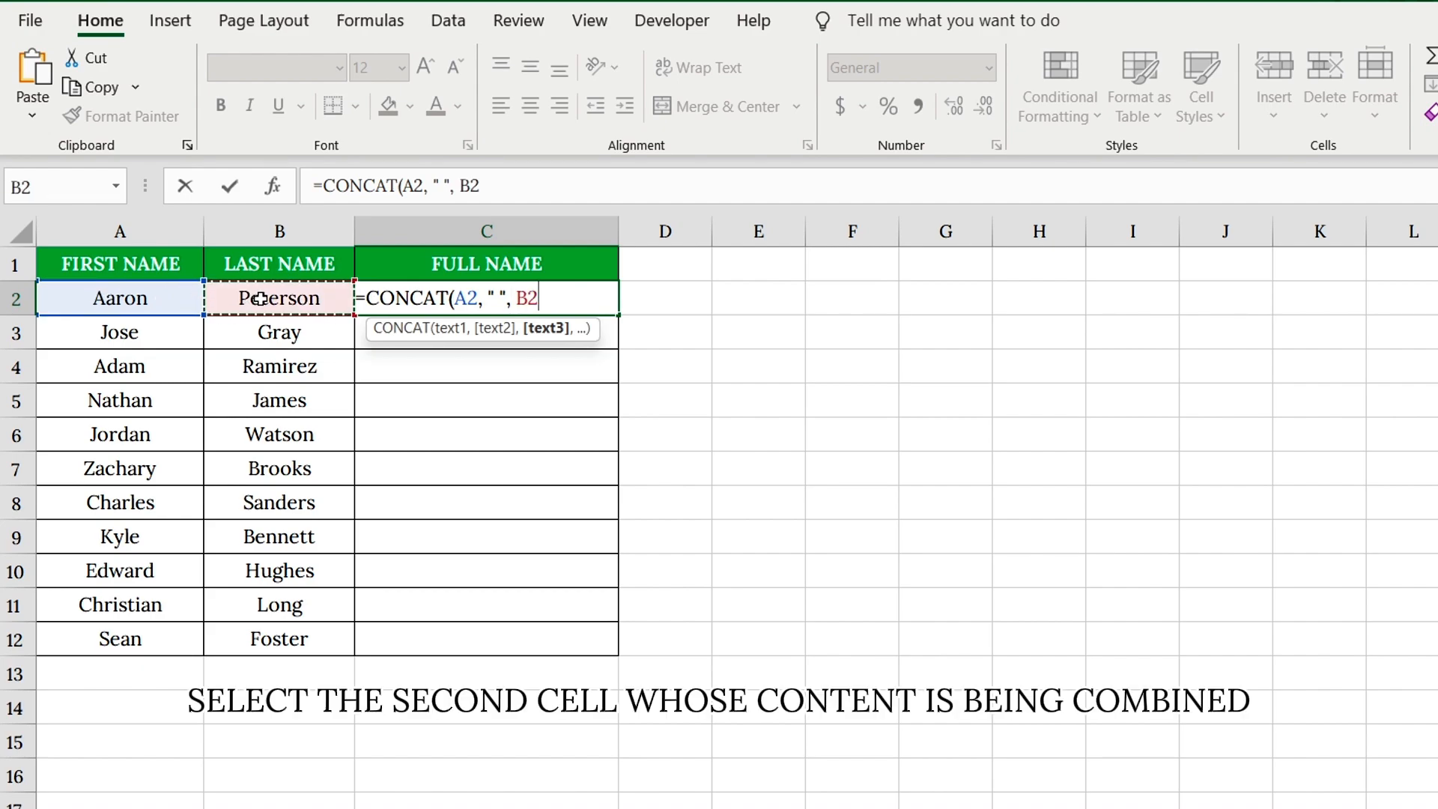
{"action": "type", "text": ")"}
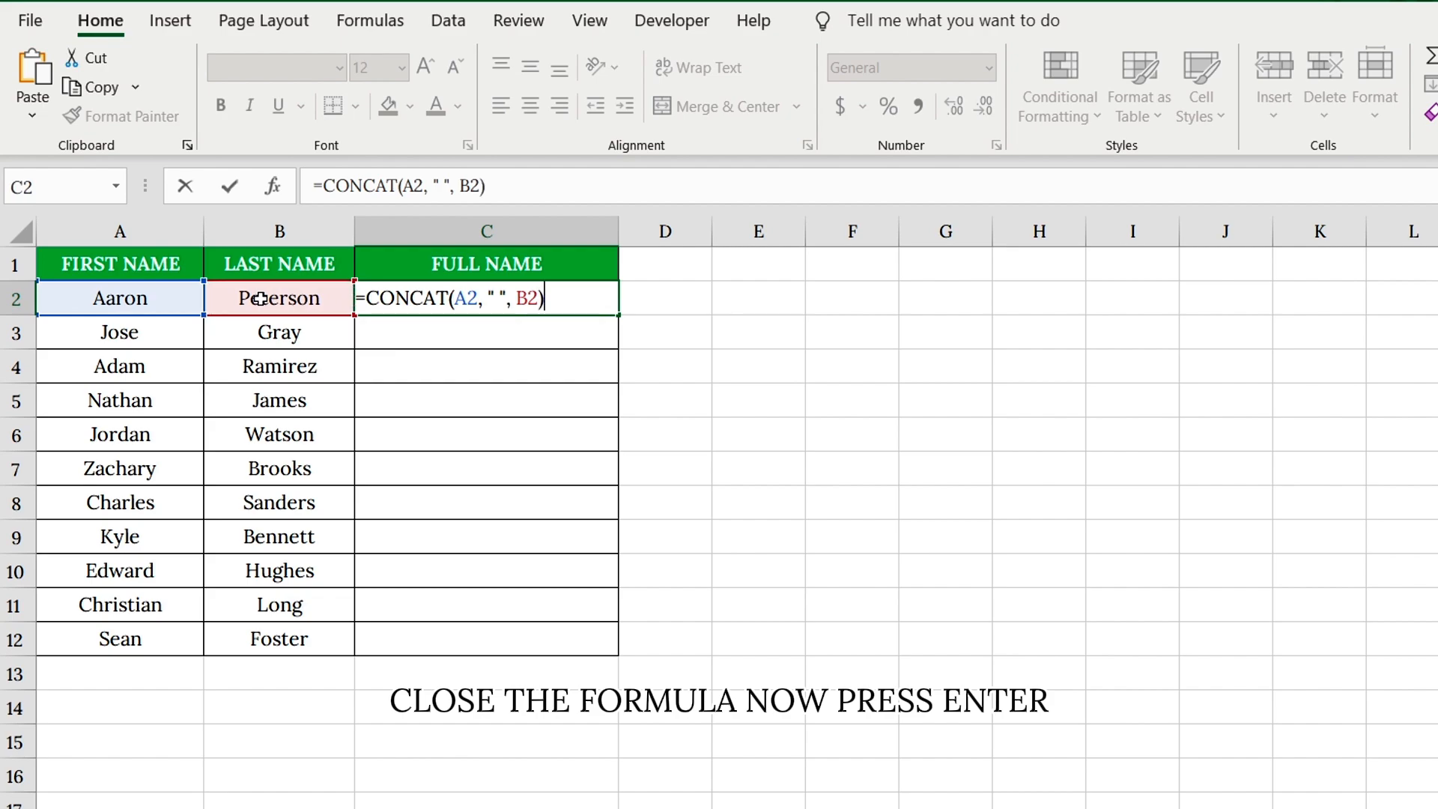
{"action": "key", "text": "Return"}
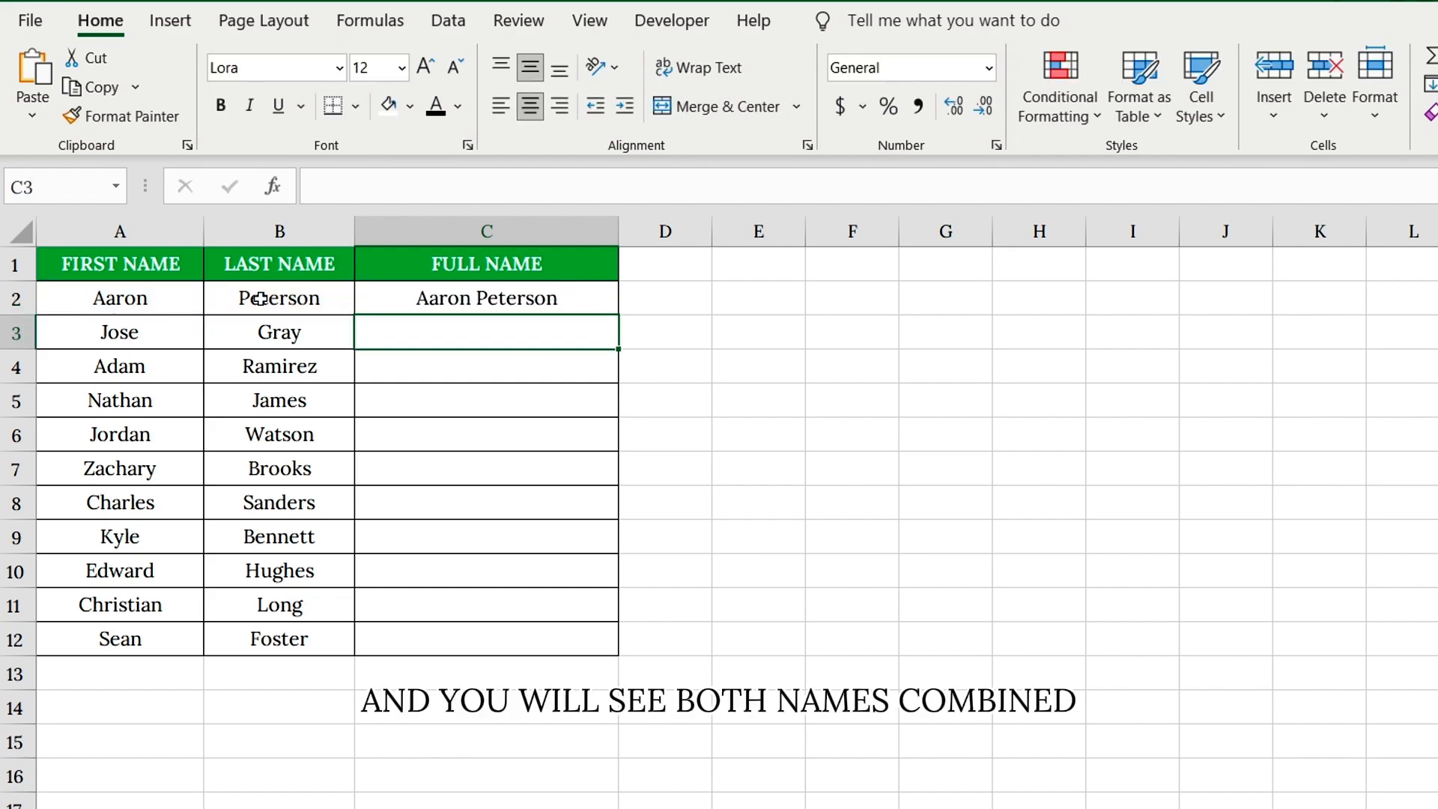
{"action": "left_click", "coordinate": [472, 302]}
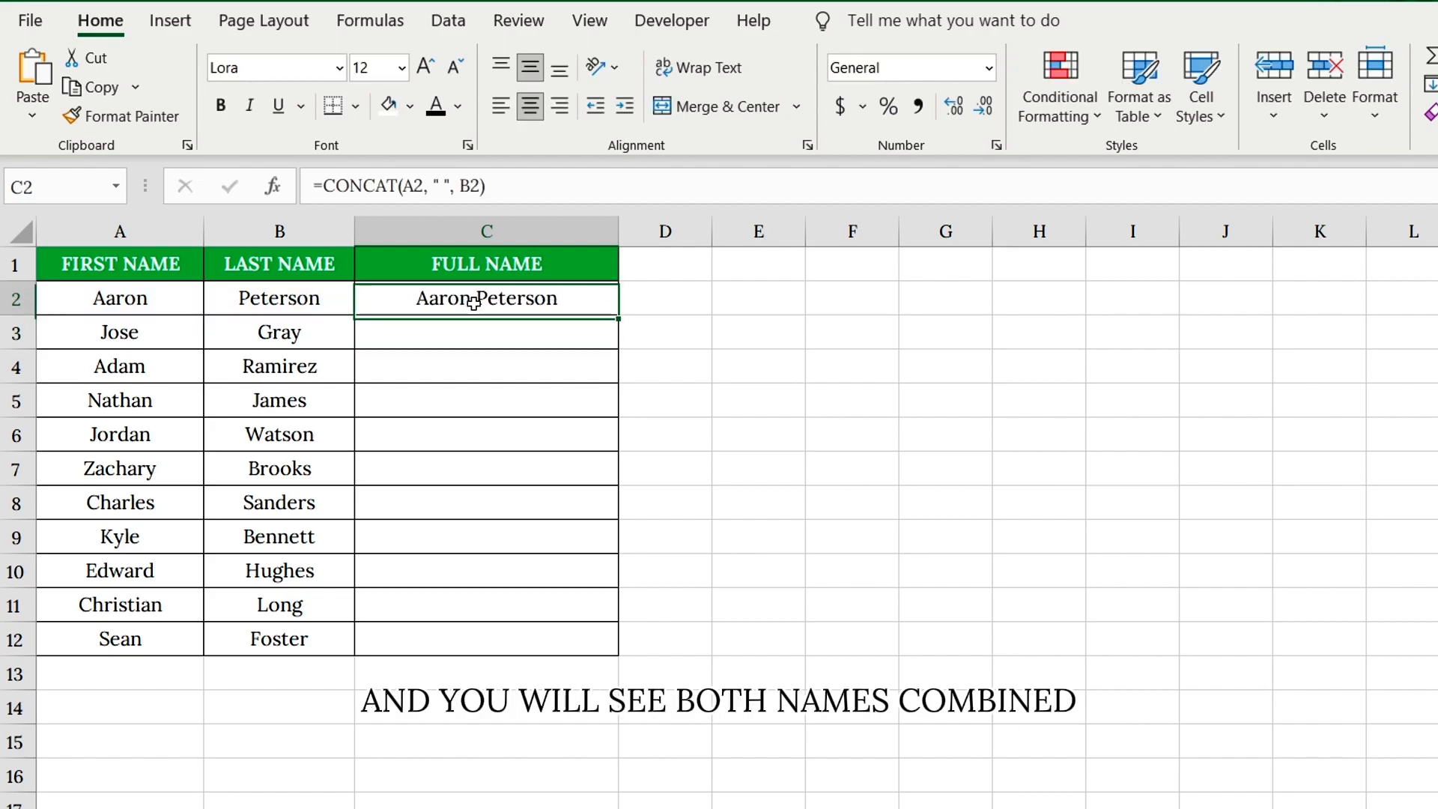
{"action": "double_click", "coordinate": [616, 315]}
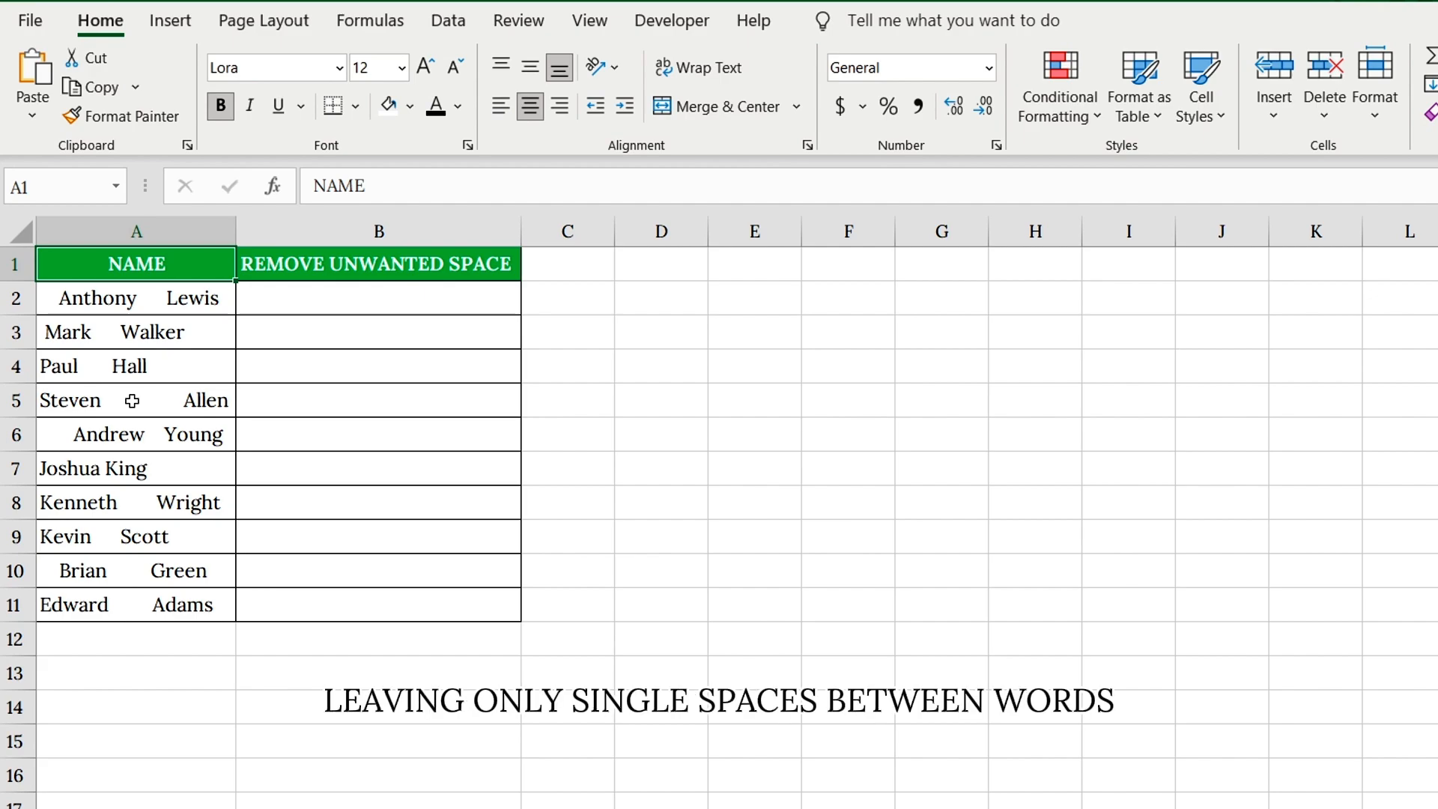
Step: Enter =TRIM(A2) in B2 to remove the extra spaces, and fill it down the REMOVE UNWANTED SPACE column
{"action": "left_click", "coordinate": [344, 301]}
{"action": "type", "text": "=TRIM"}
{"action": "double_click", "coordinate": [395, 330]}
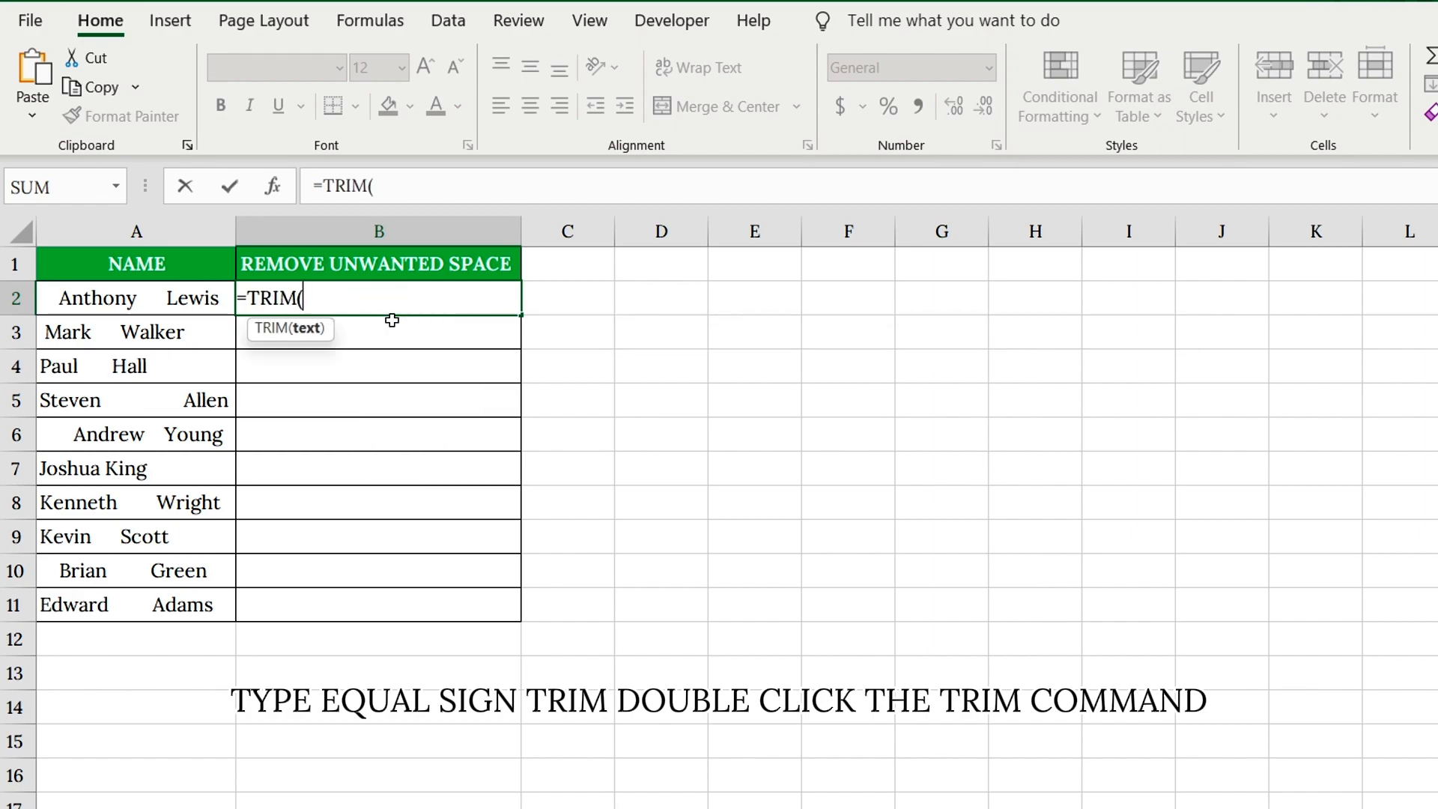
{"action": "left_click", "coordinate": [187, 301]}
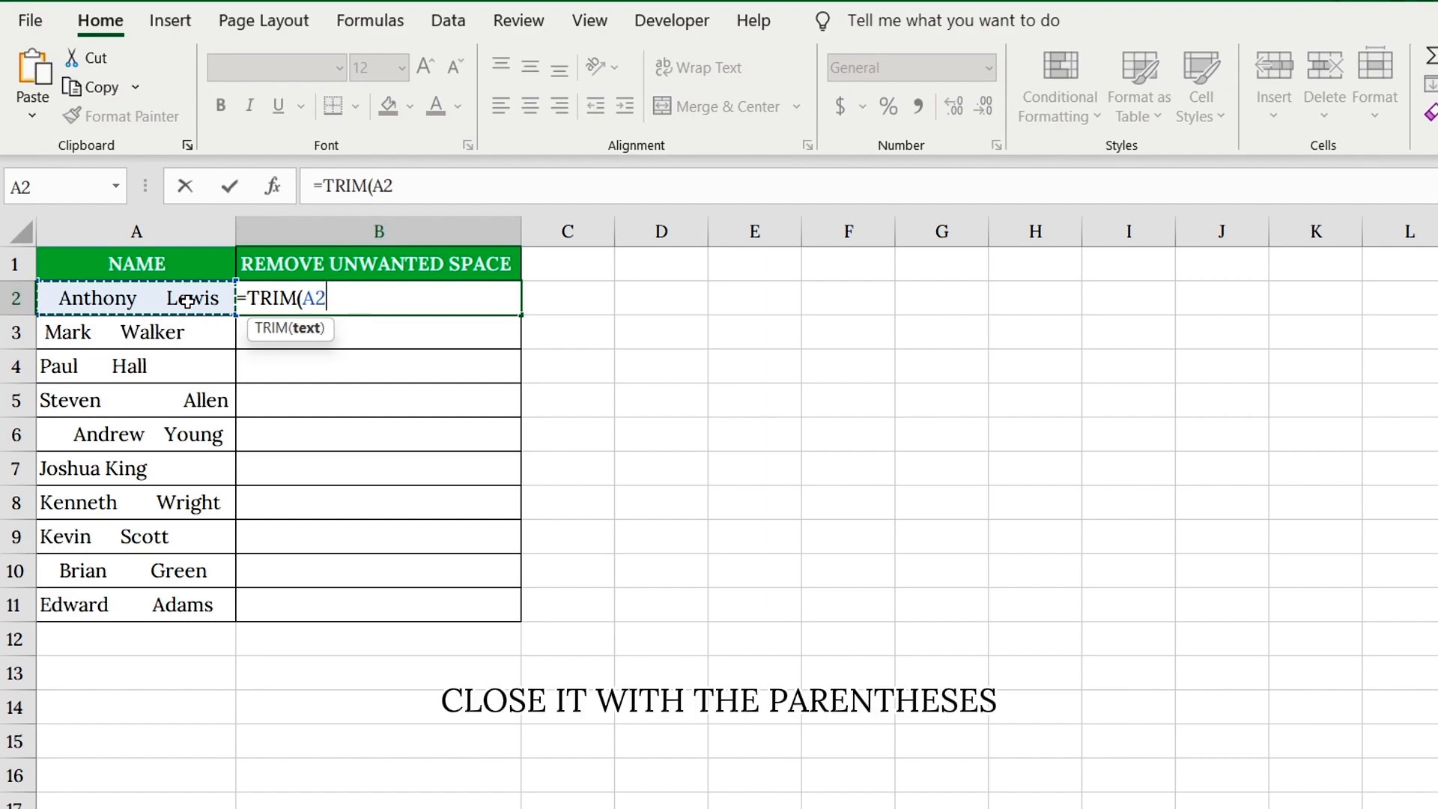
{"action": "type", "text": ")"}
{"action": "key", "text": "Return"}
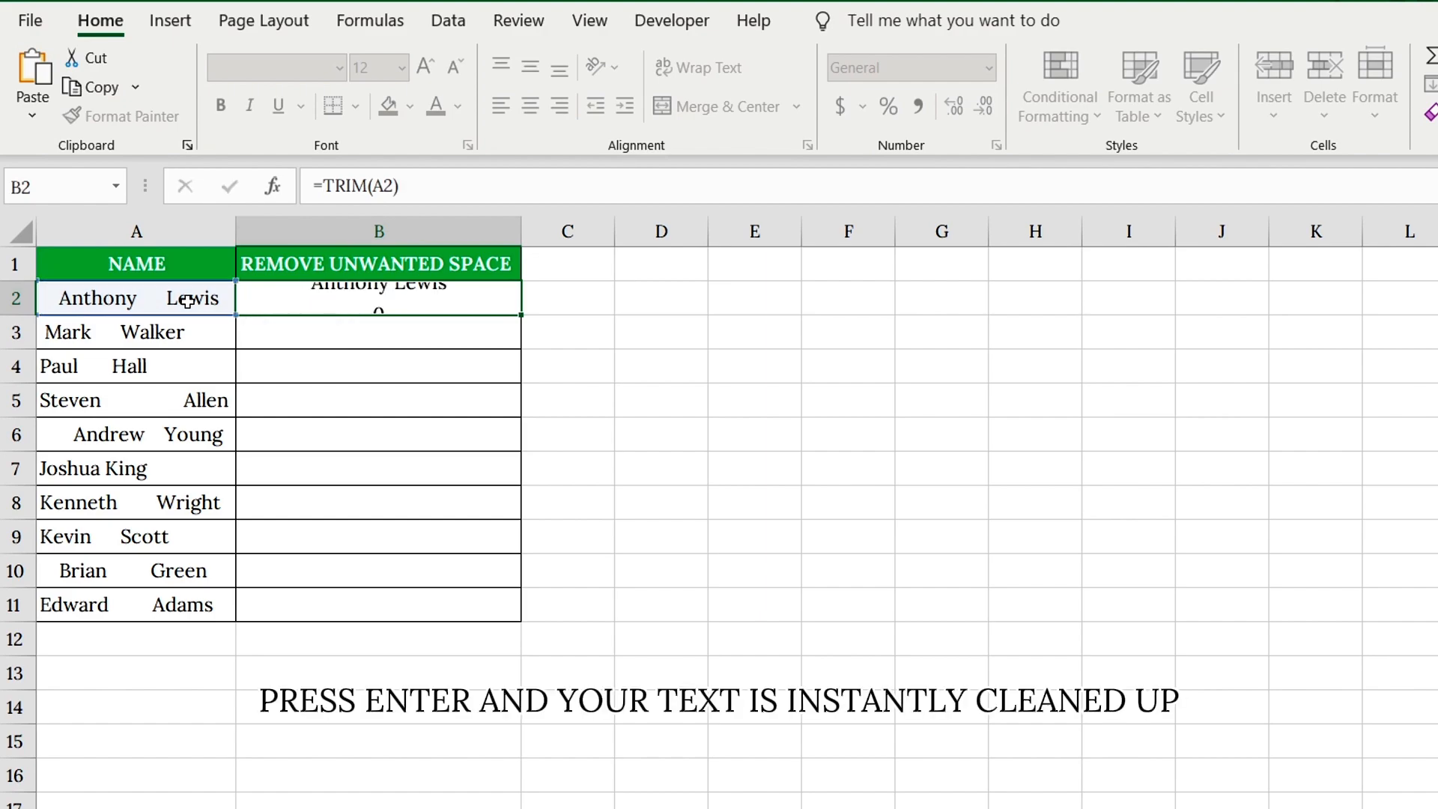
{"action": "left_click", "coordinate": [366, 290]}
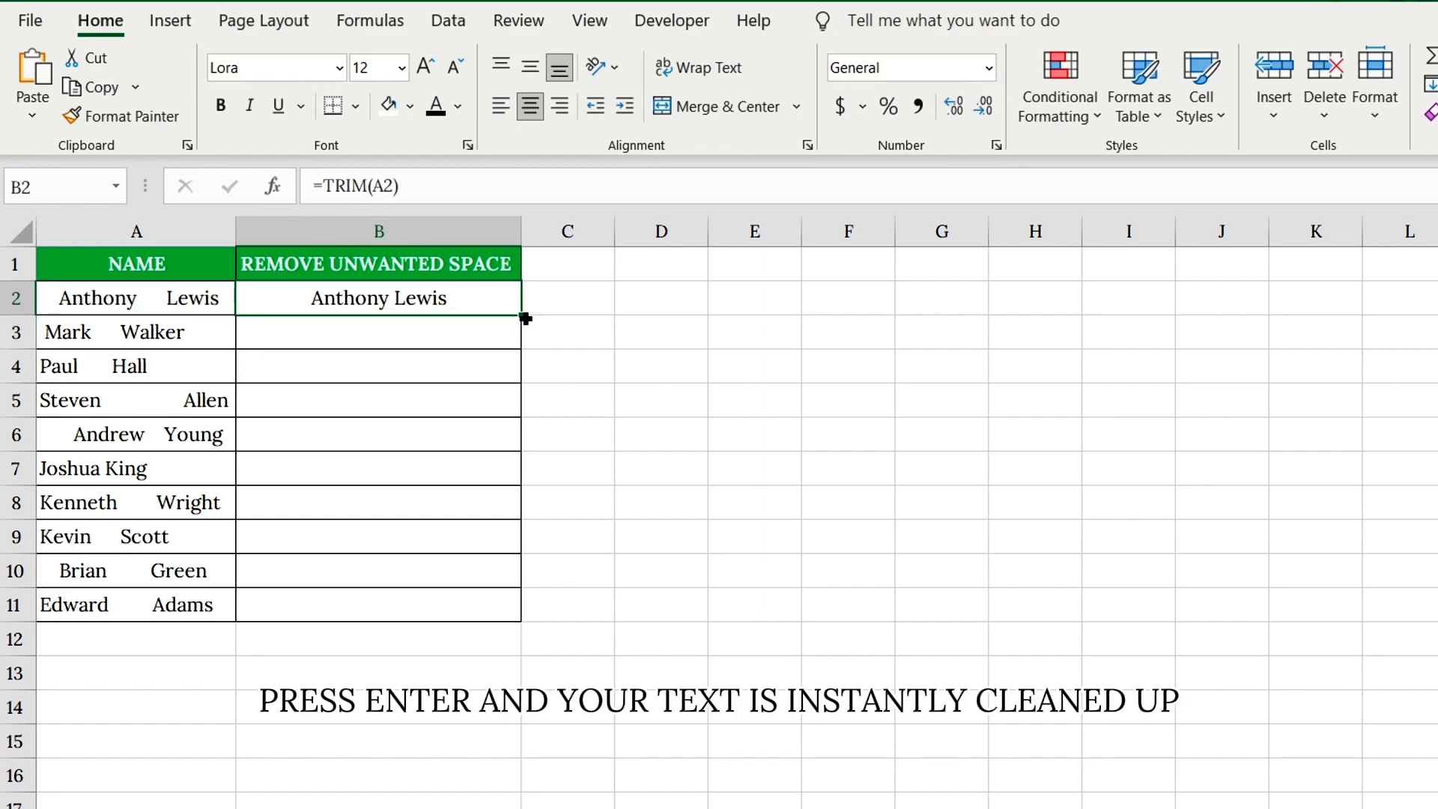
{"action": "double_click", "coordinate": [522, 314]}
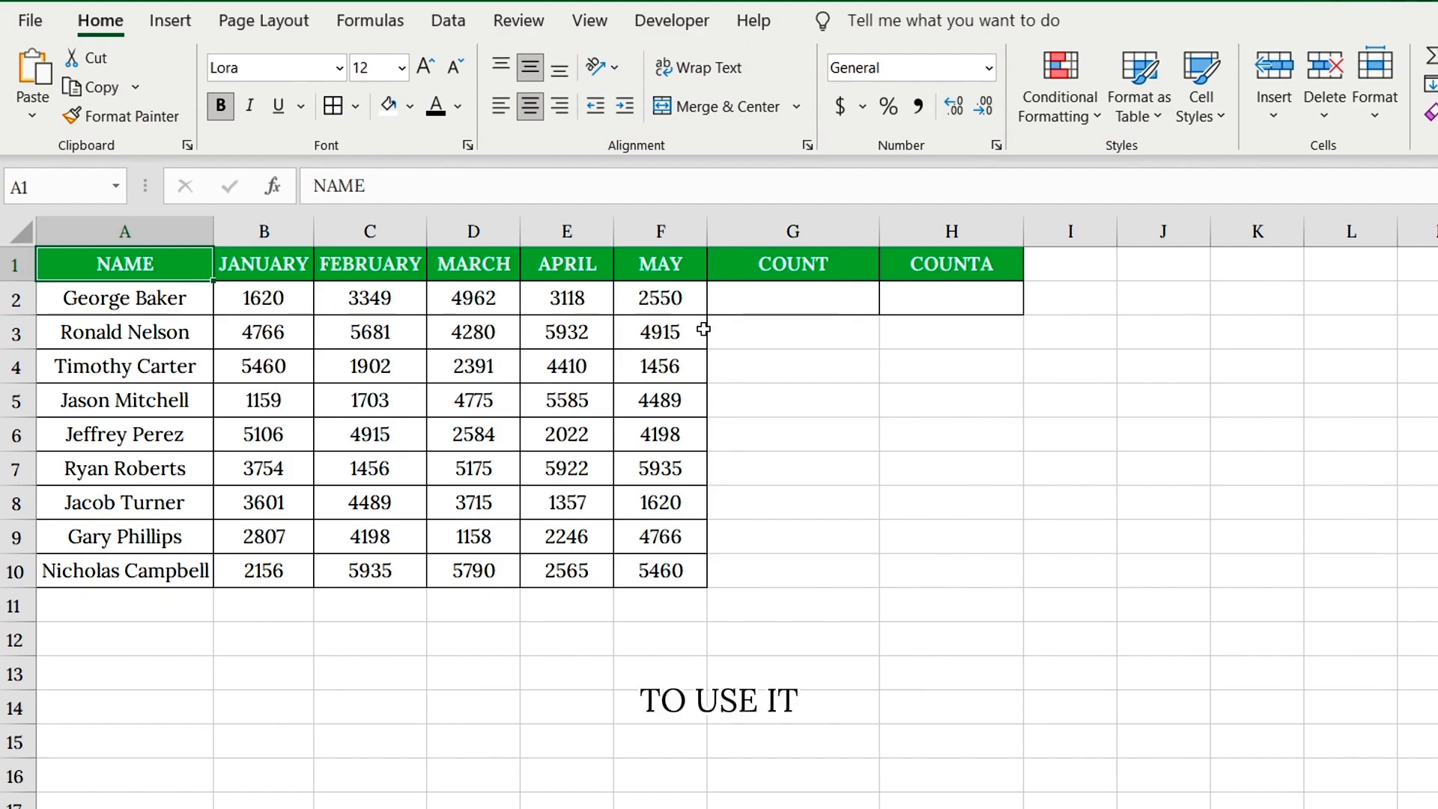
Step: Enter =COUNT(B2:F2) in G2 to count the numeric January to May cells of the first row
{"action": "left_click", "coordinate": [844, 304]}
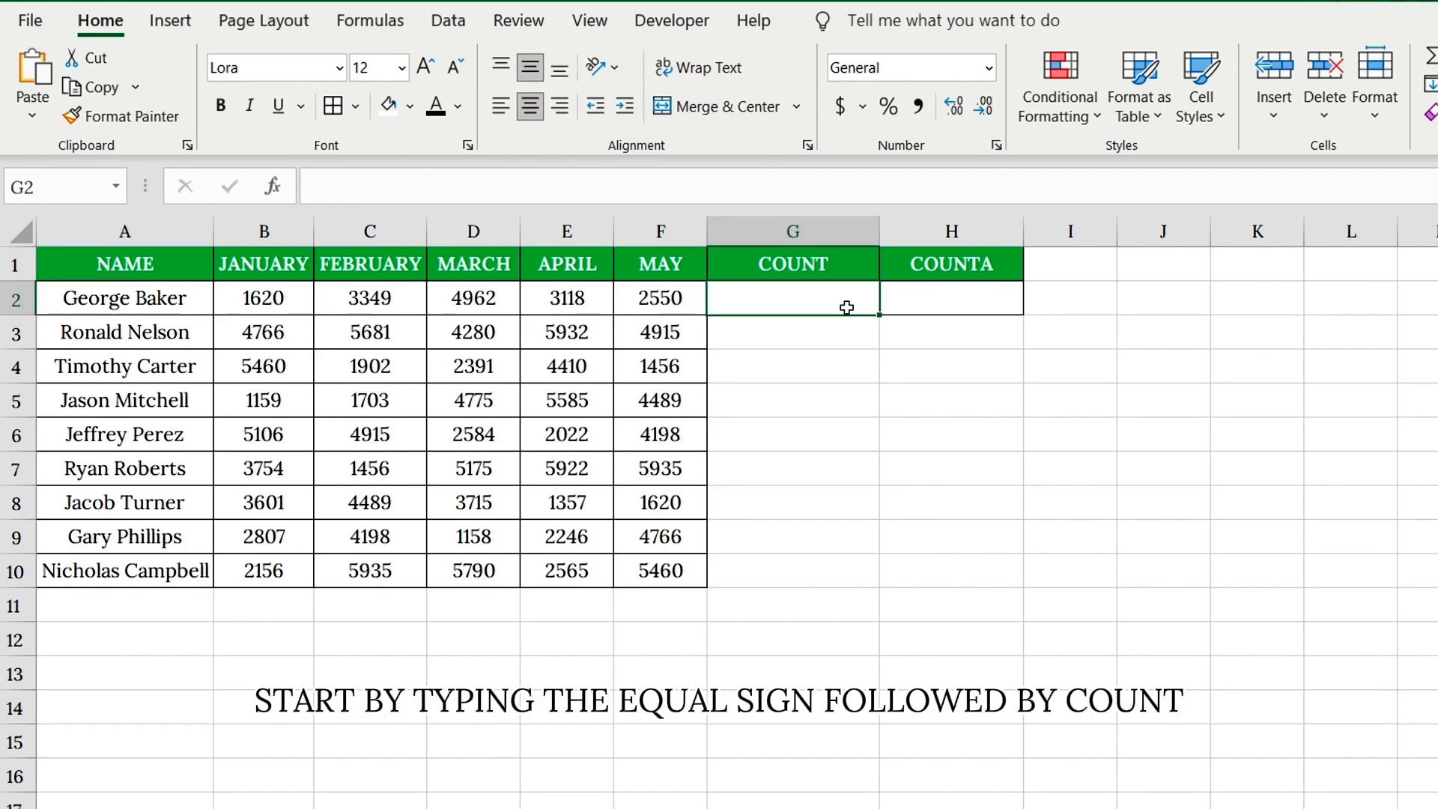
{"action": "type", "text": "=COUNT"}
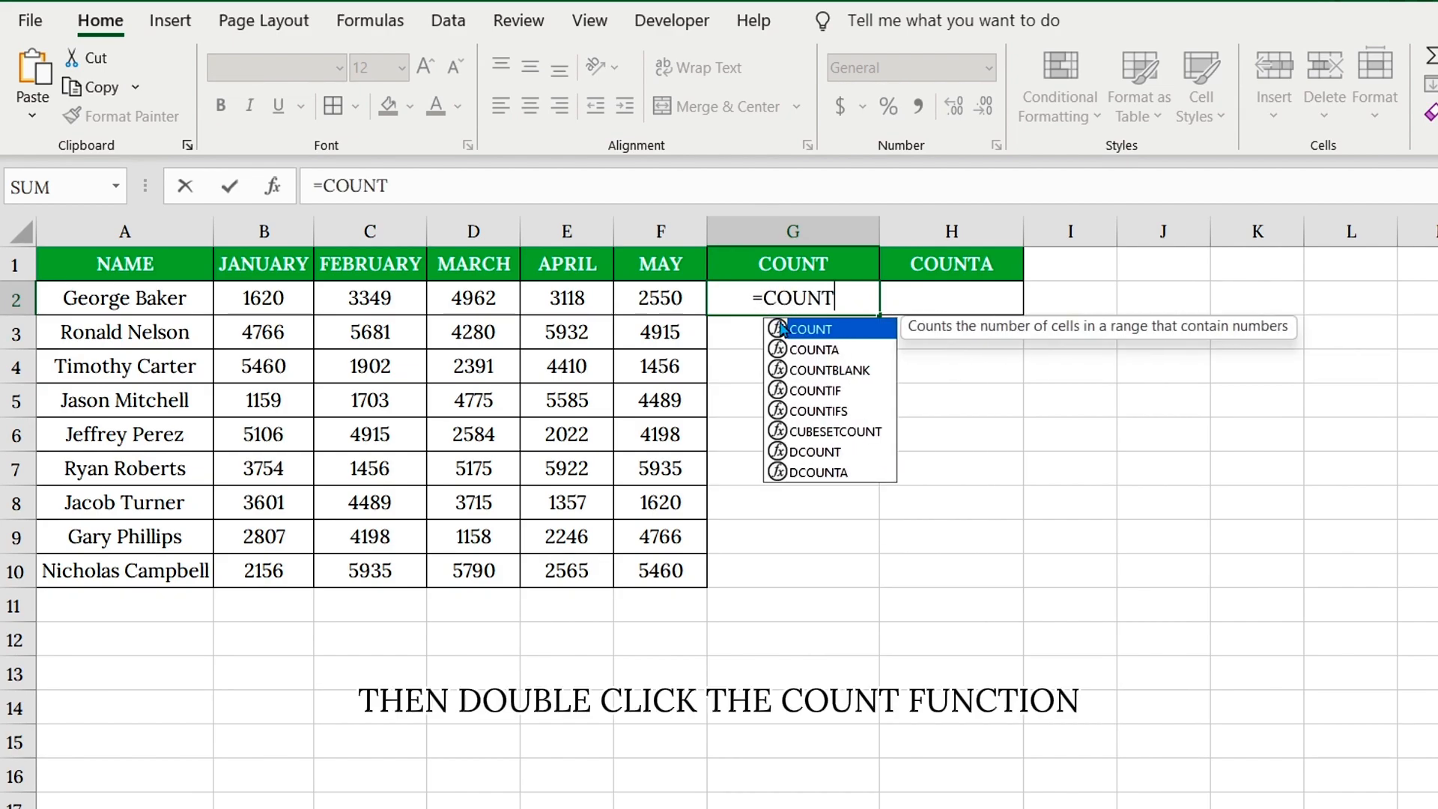
{"action": "double_click", "coordinate": [777, 320]}
{"action": "left_click_drag", "start_coordinate": [303, 307], "coordinate": [633, 303]}
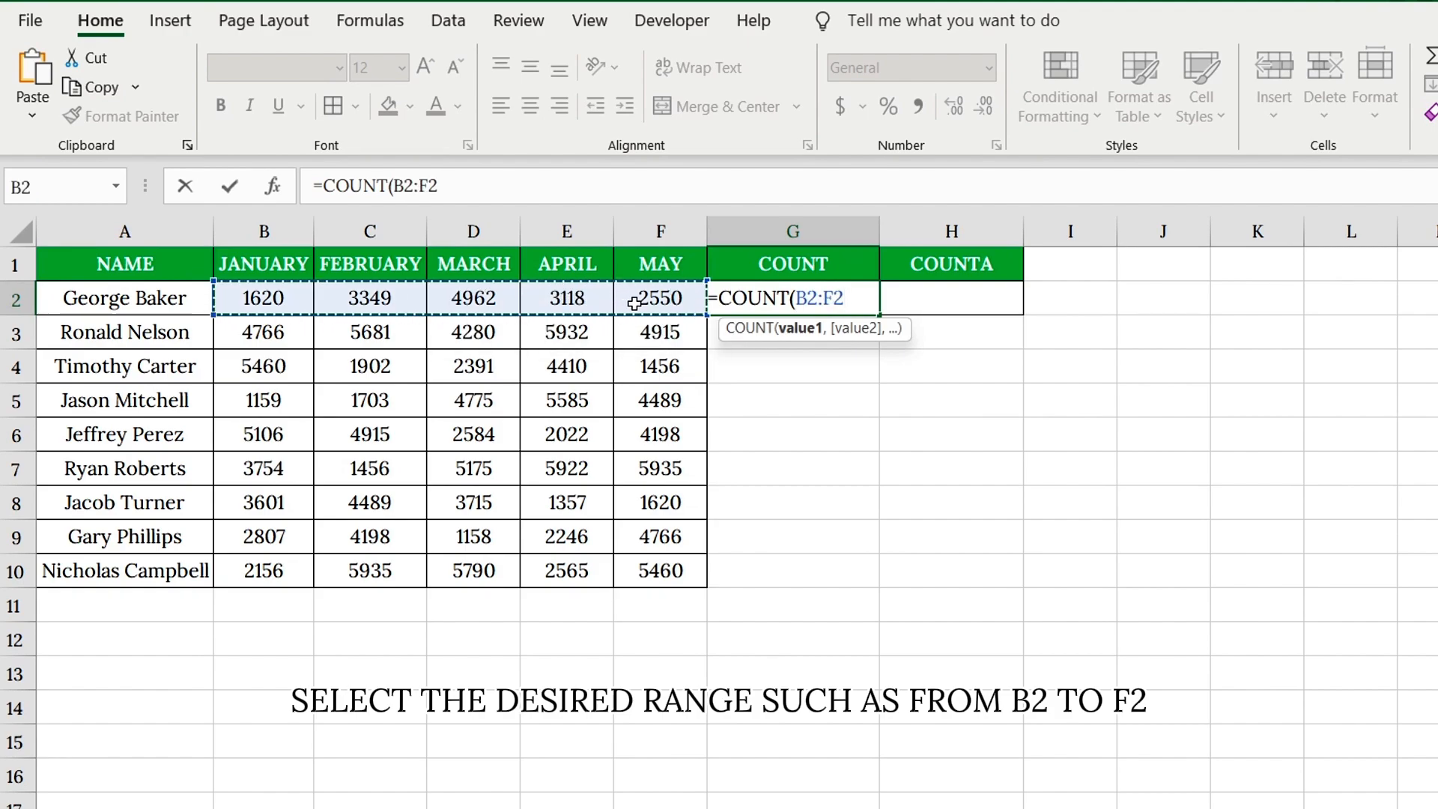
{"action": "type", "text": ")"}
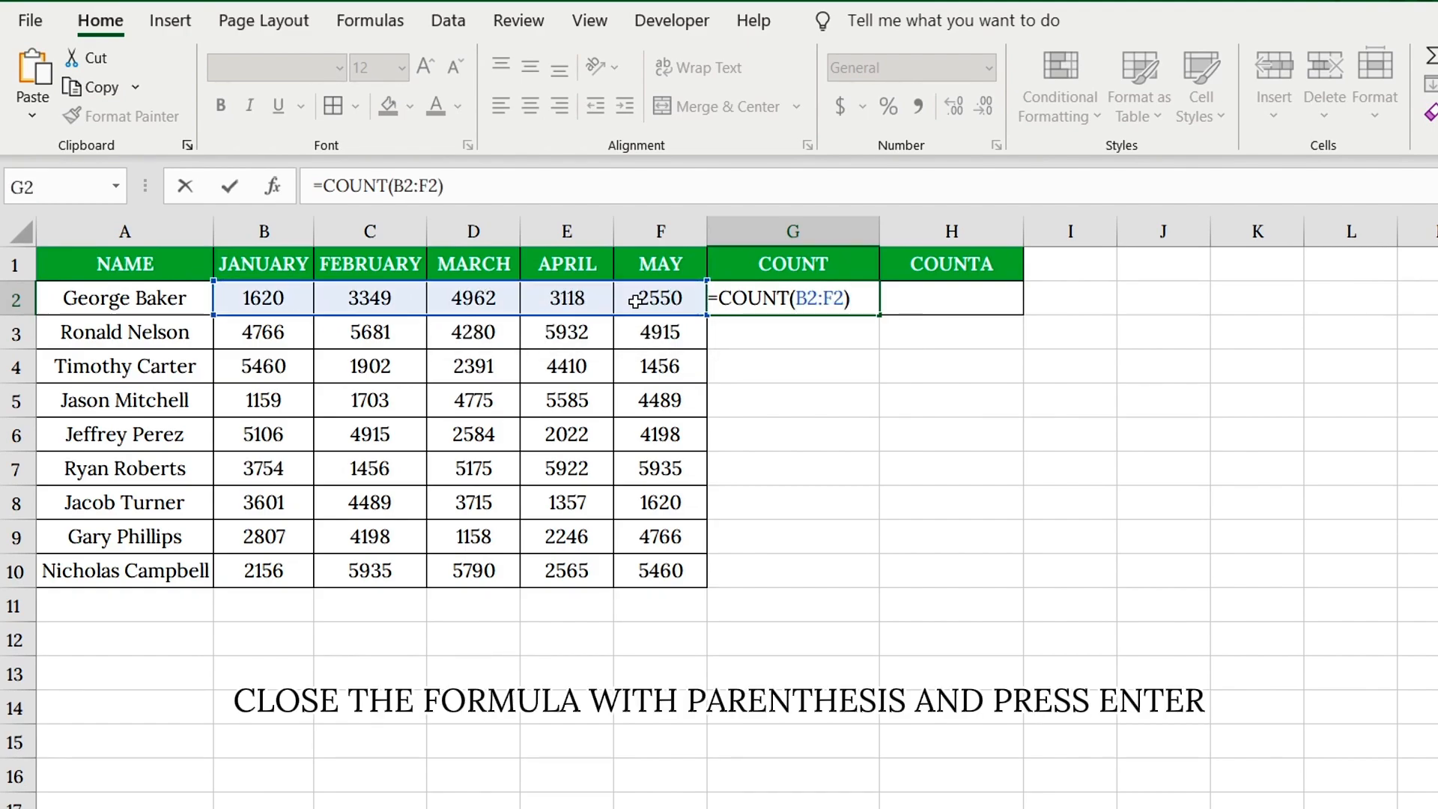
{"action": "key", "text": "Return"}
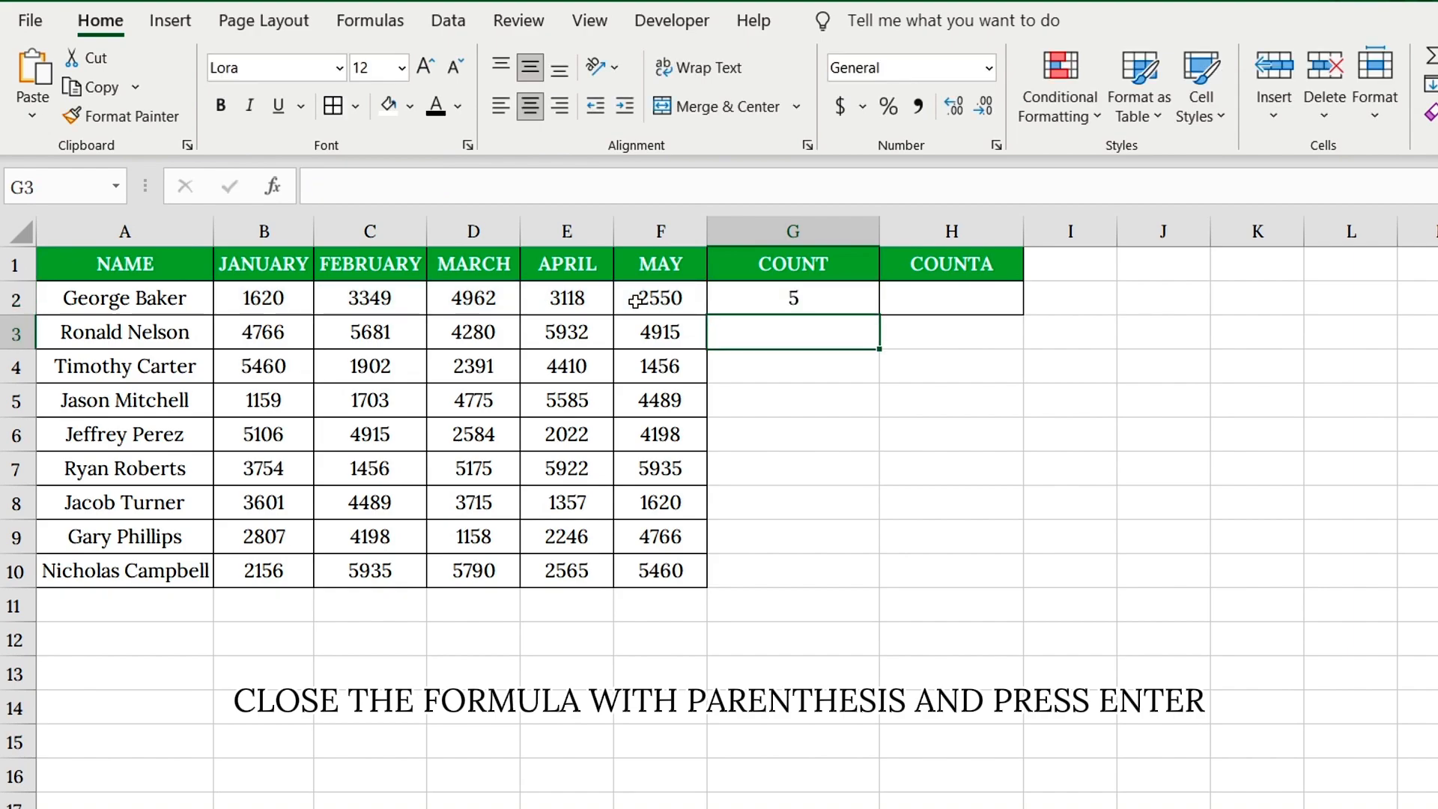
{"action": "left_click", "coordinate": [799, 300]}
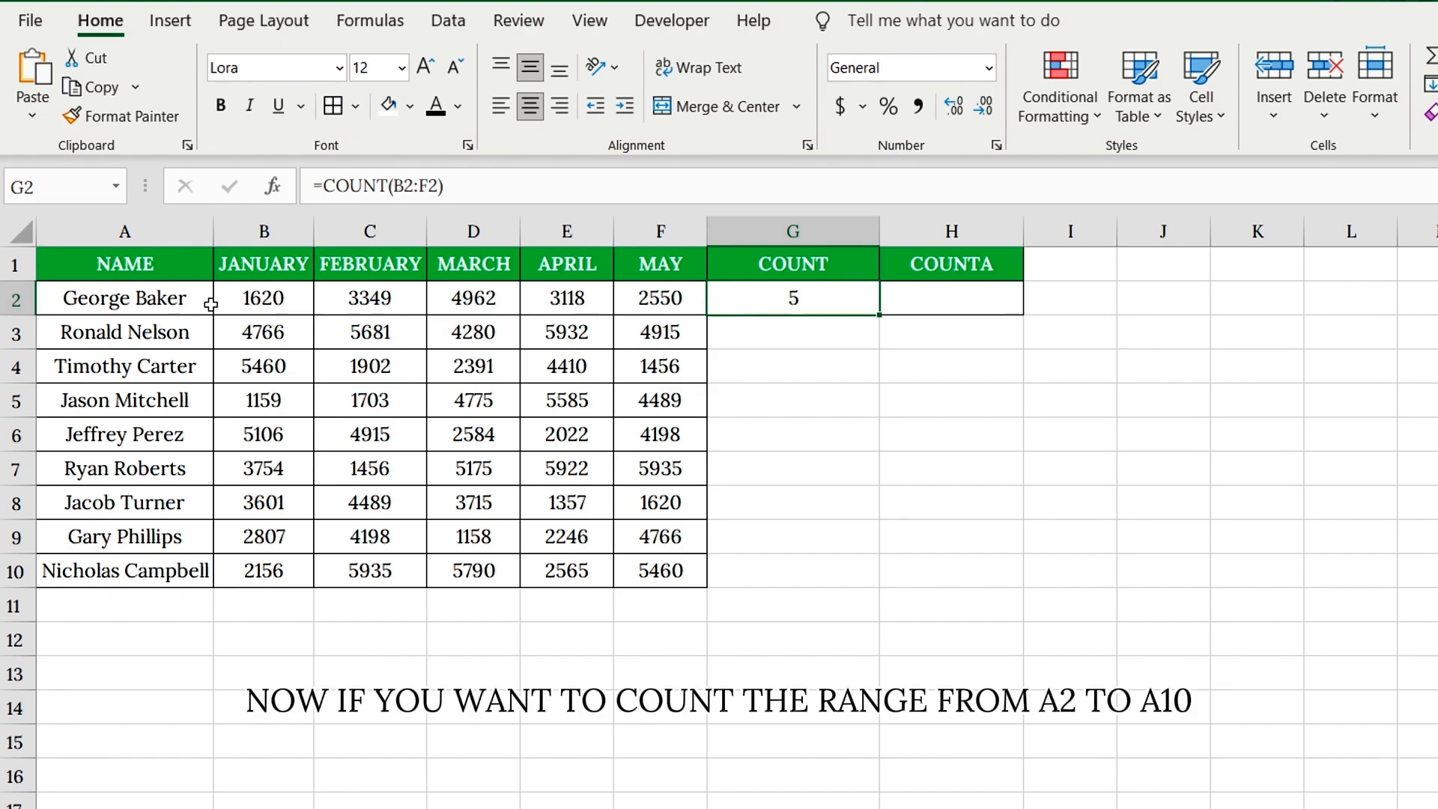
Step: Enter =COUNT(A2:A10) in A11, below the name column, to try COUNT on cells that contain only text
{"action": "left_click_drag", "start_coordinate": [160, 298], "coordinate": [160, 575]}
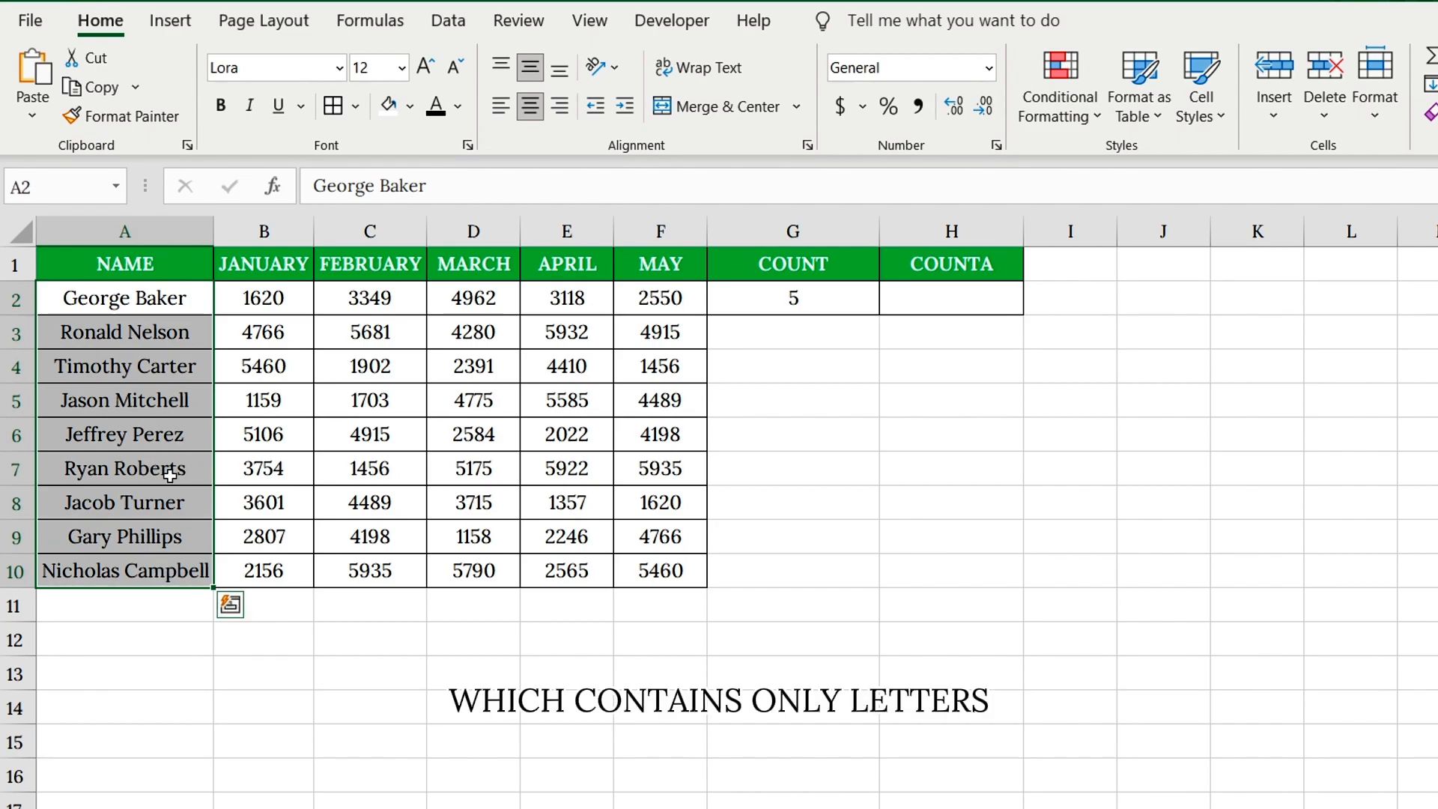
{"action": "left_click", "coordinate": [143, 602]}
{"action": "type", "text": "="}
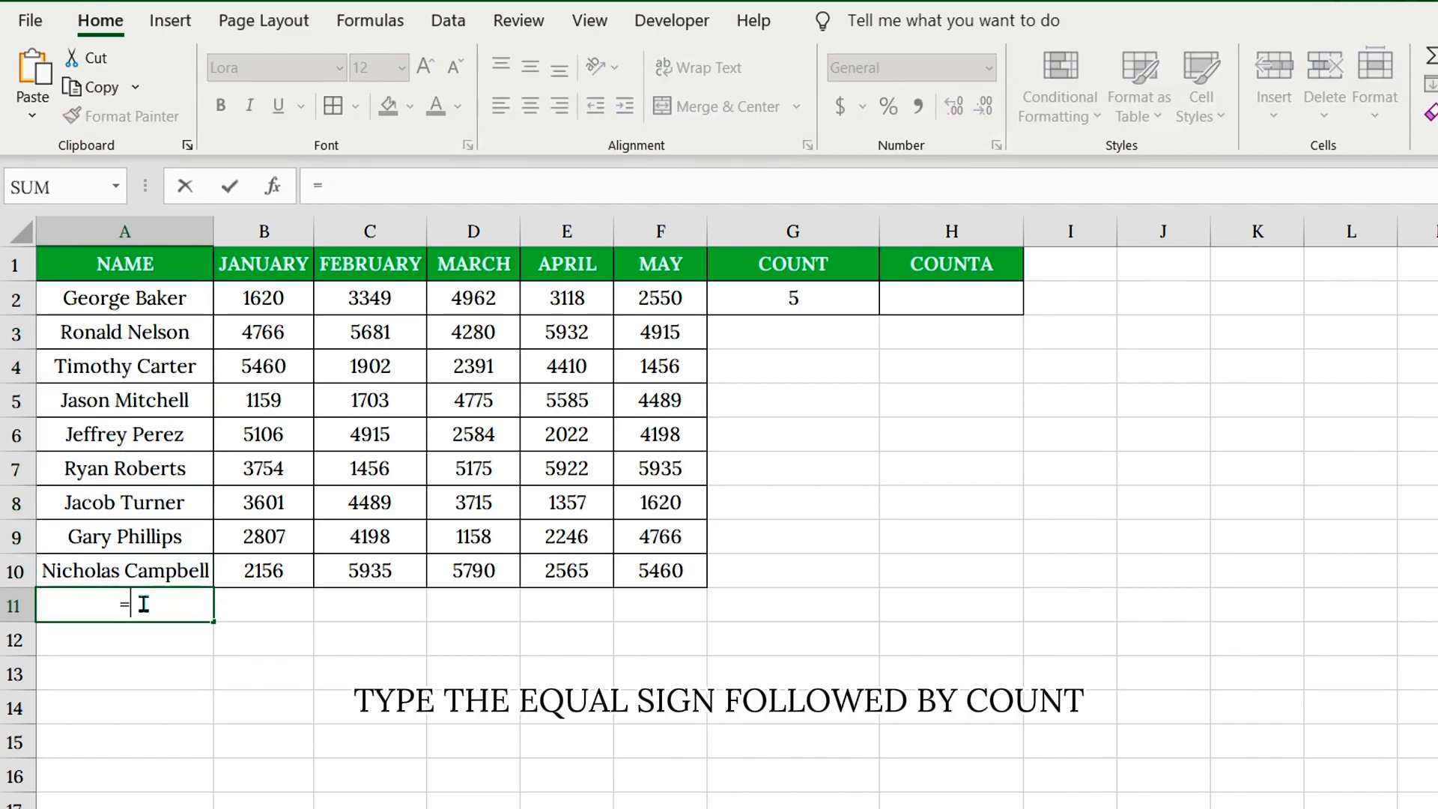
{"action": "type", "text": "COUNT("}
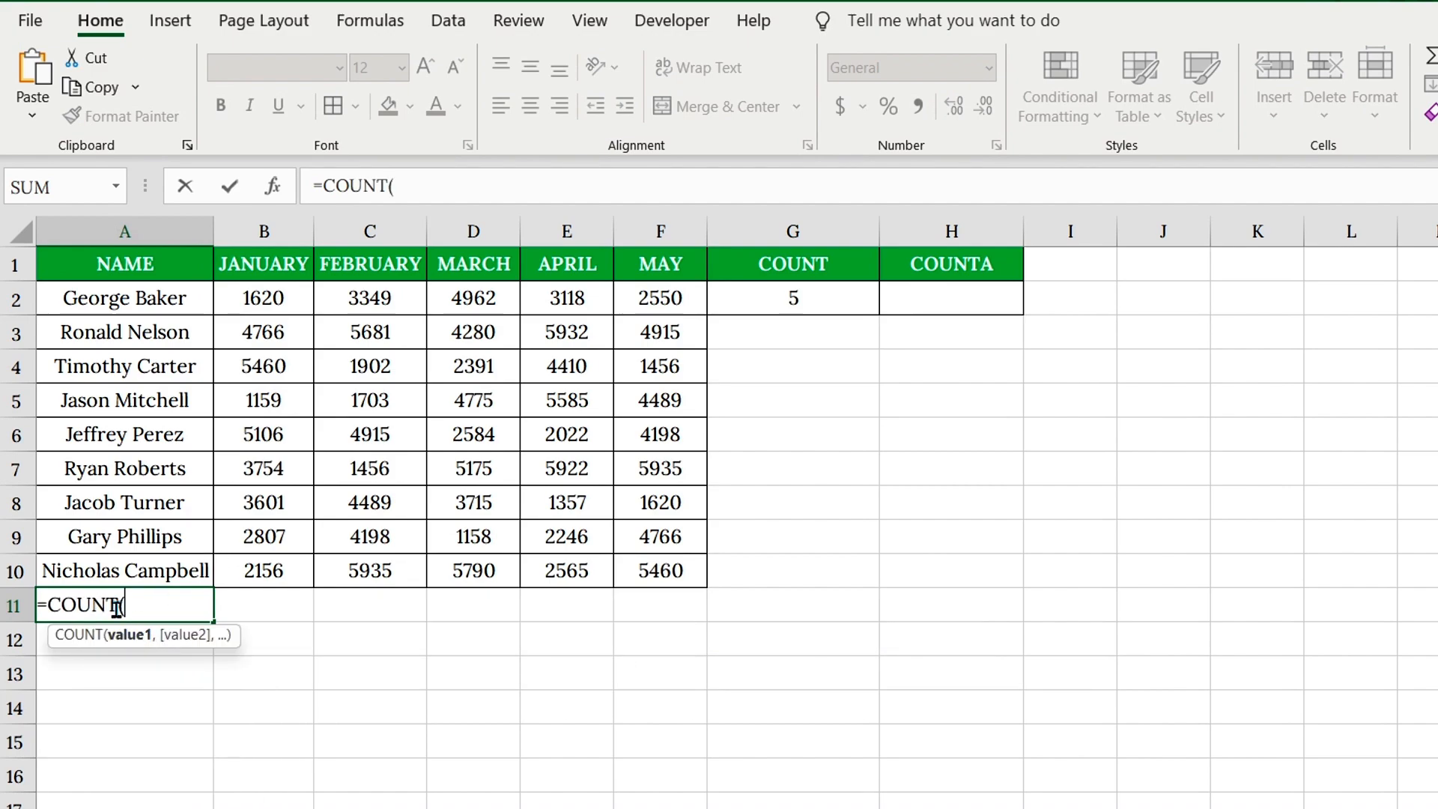
{"action": "left_click_drag", "start_coordinate": [146, 298], "coordinate": [154, 539]}
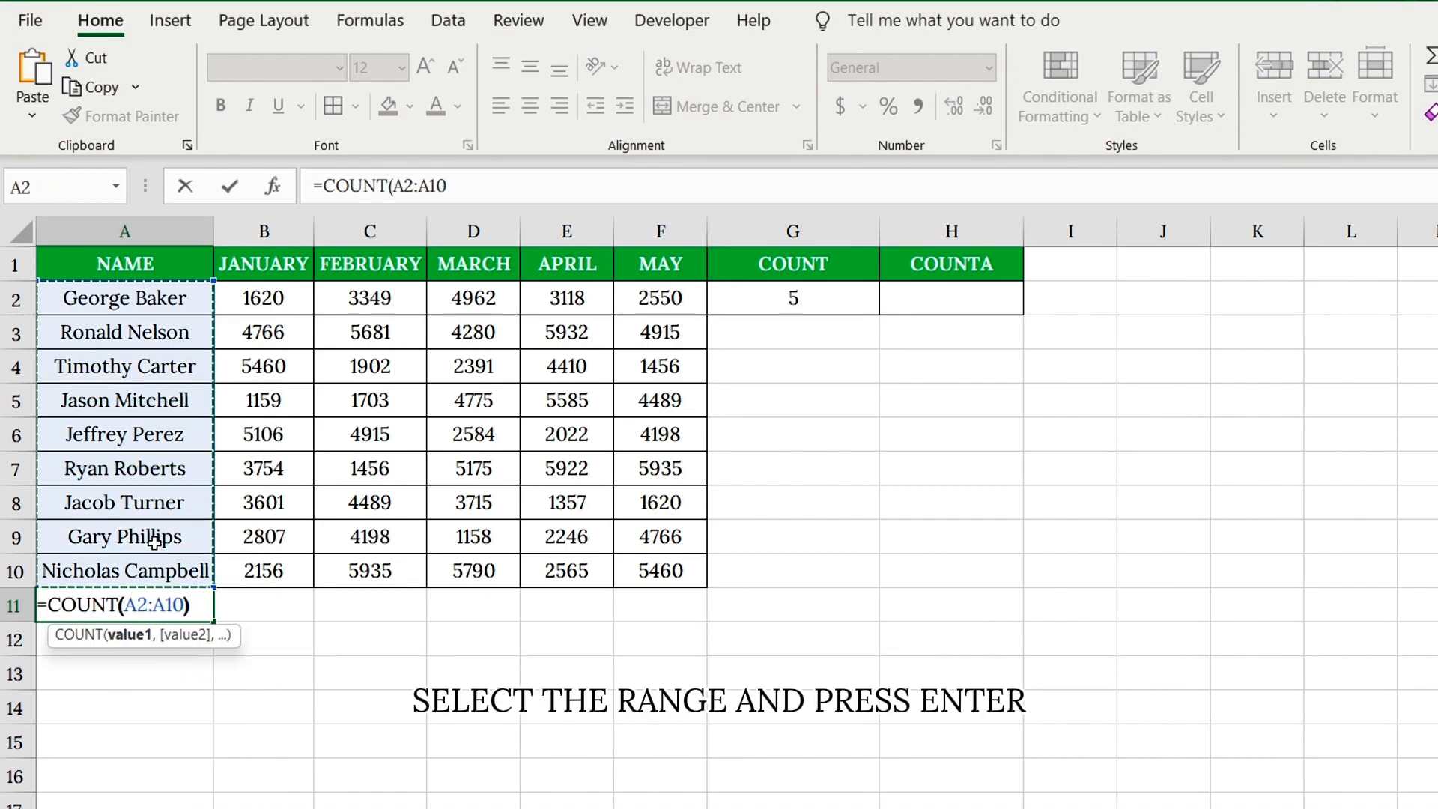
{"action": "key", "text": "Return"}
{"action": "left_click", "coordinate": [152, 616]}
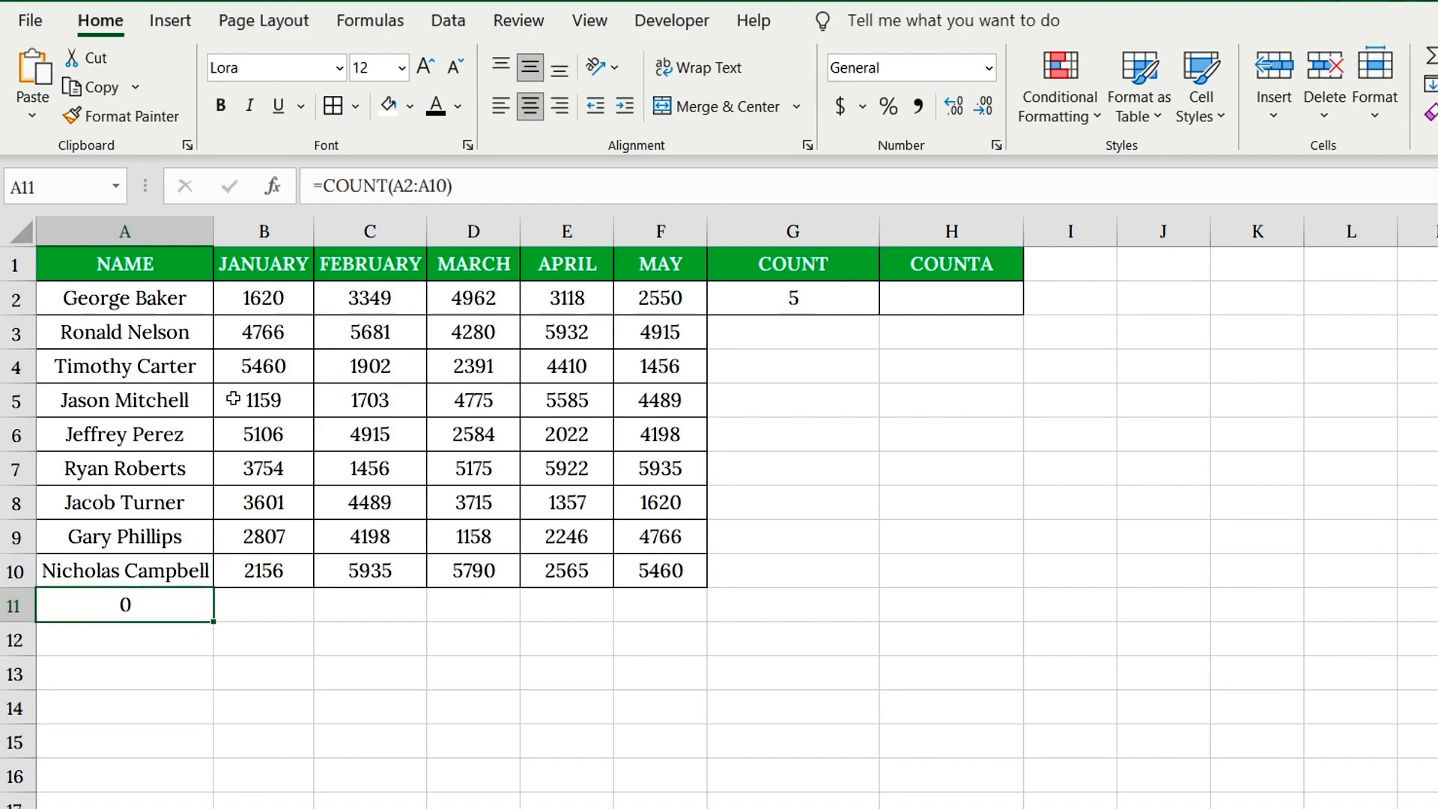
{"action": "left_click", "coordinate": [767, 267]}
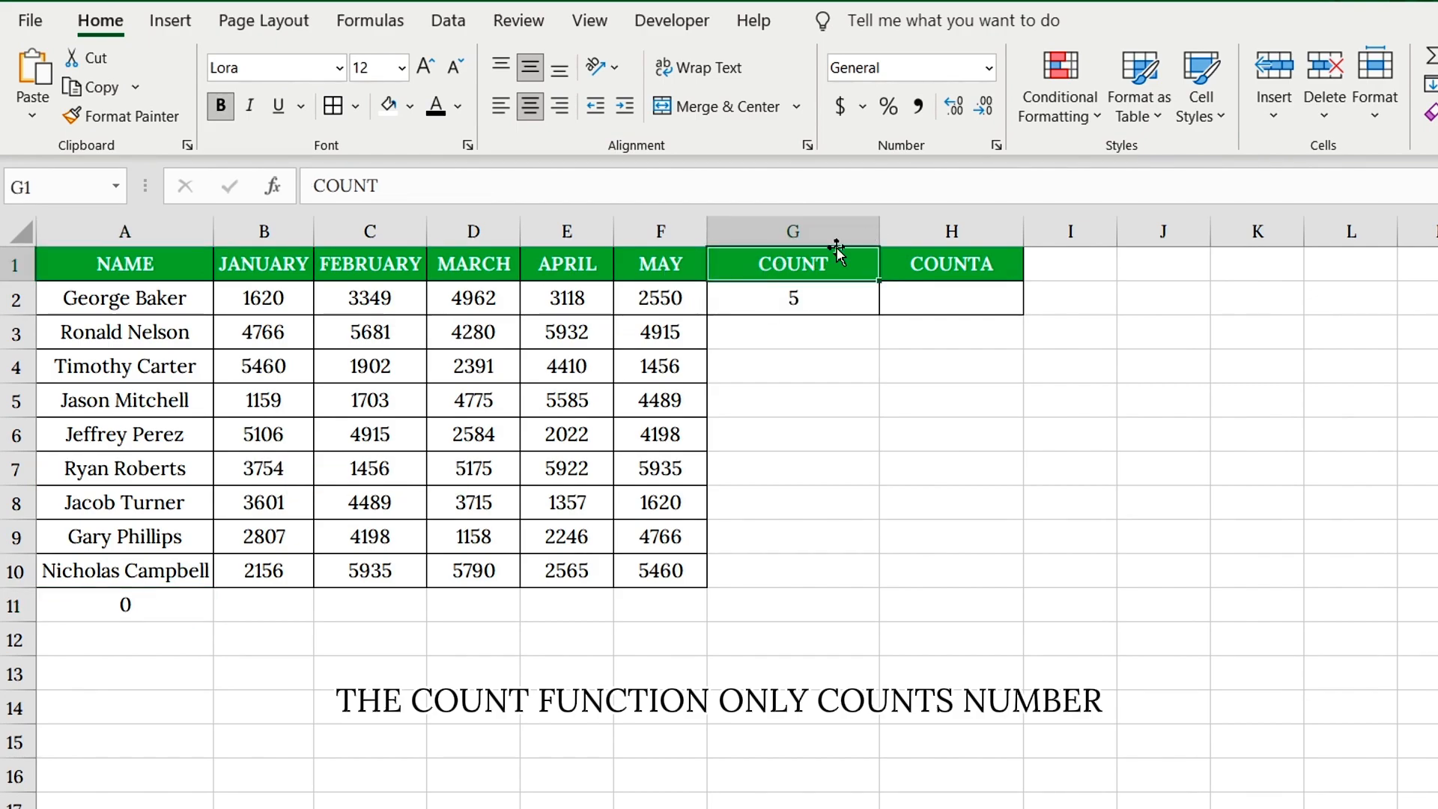
{"action": "left_click", "coordinate": [947, 269]}
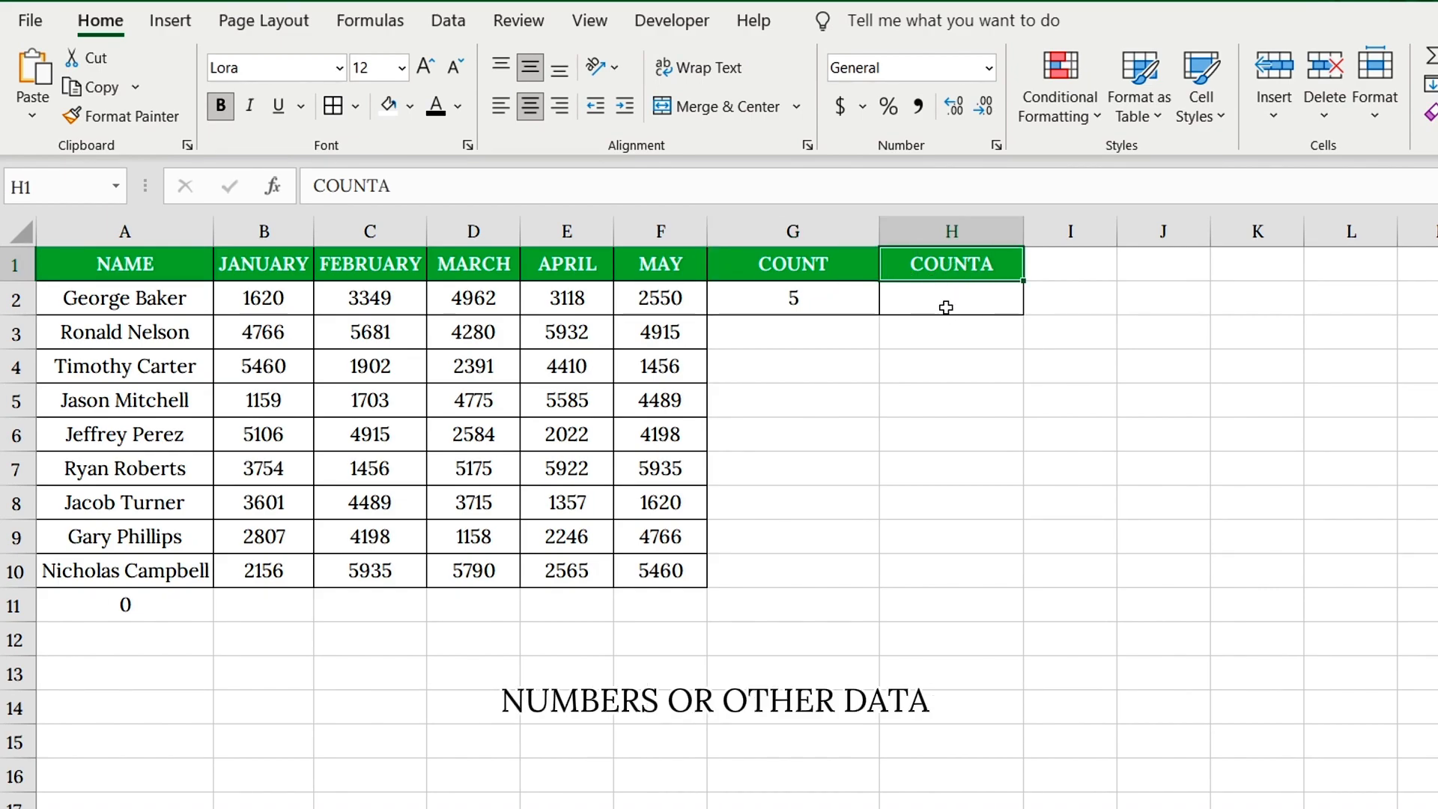
Step: Enter =COUNTA(A2:F10) in H2 to count all non-empty cells of the name and month data
{"action": "left_click", "coordinate": [943, 305]}
{"action": "type", "text": "="}
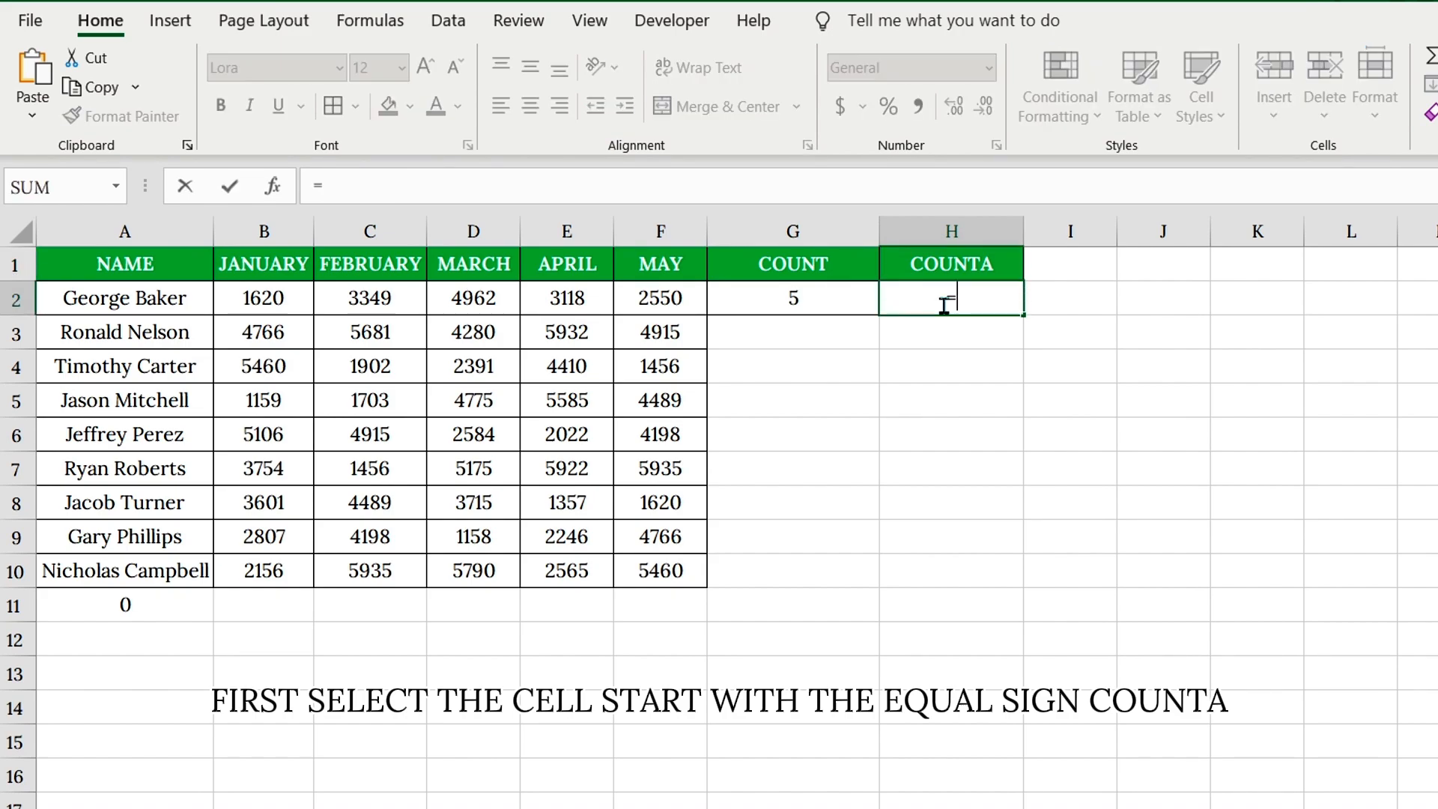
{"action": "type", "text": "COUNTA"}
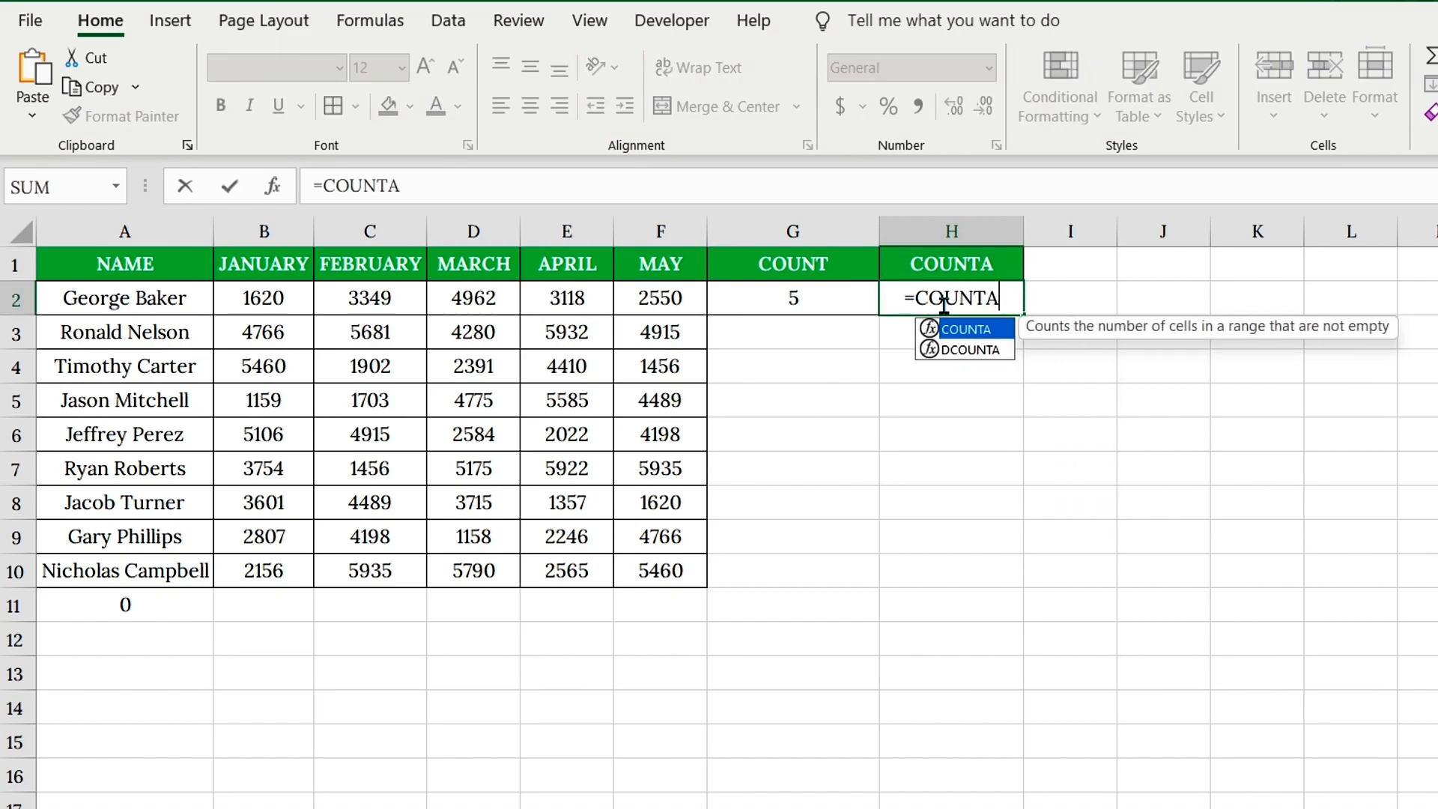
{"action": "double_click", "coordinate": [962, 328]}
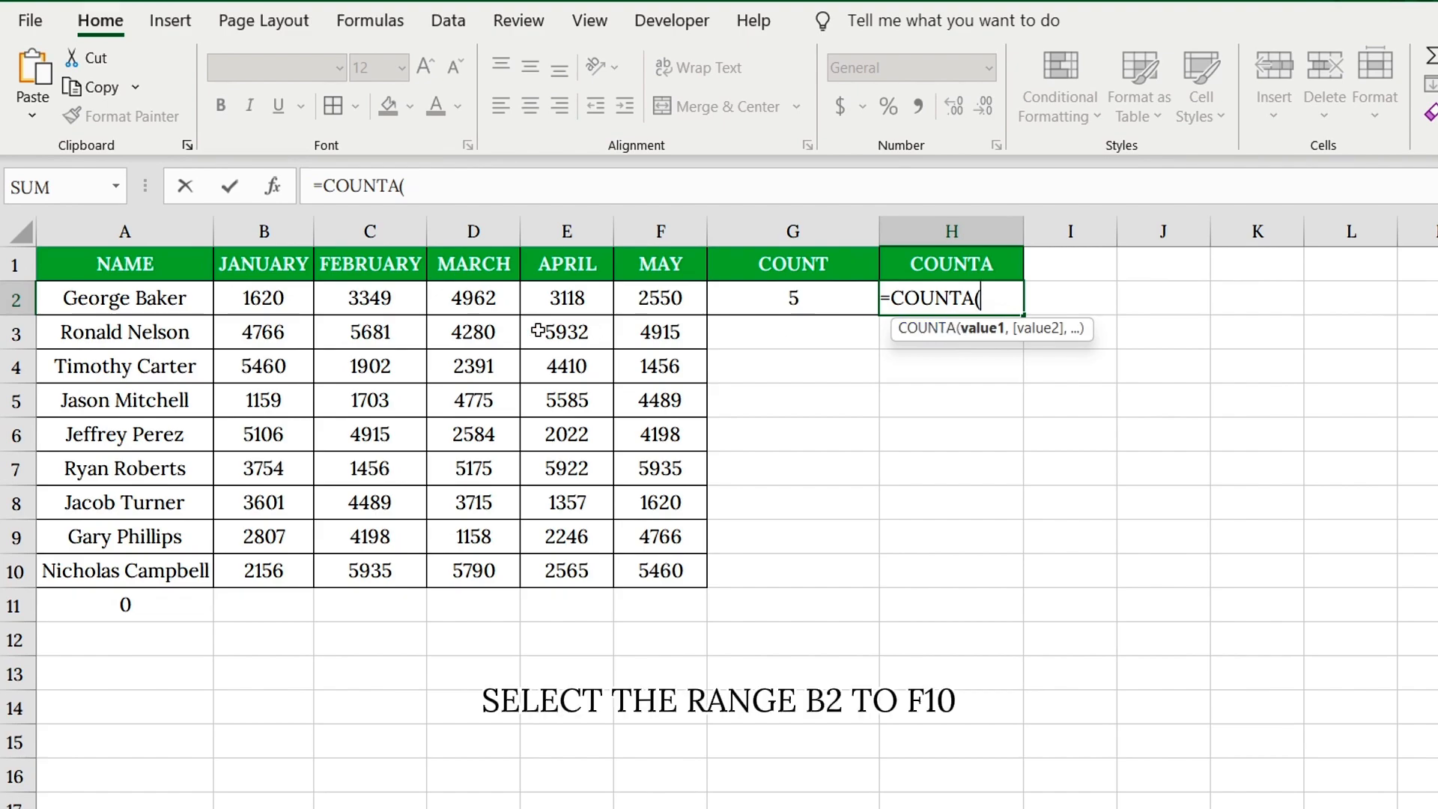
{"action": "left_click_drag", "start_coordinate": [157, 297], "coordinate": [627, 556]}
{"action": "type", "text": ")"}
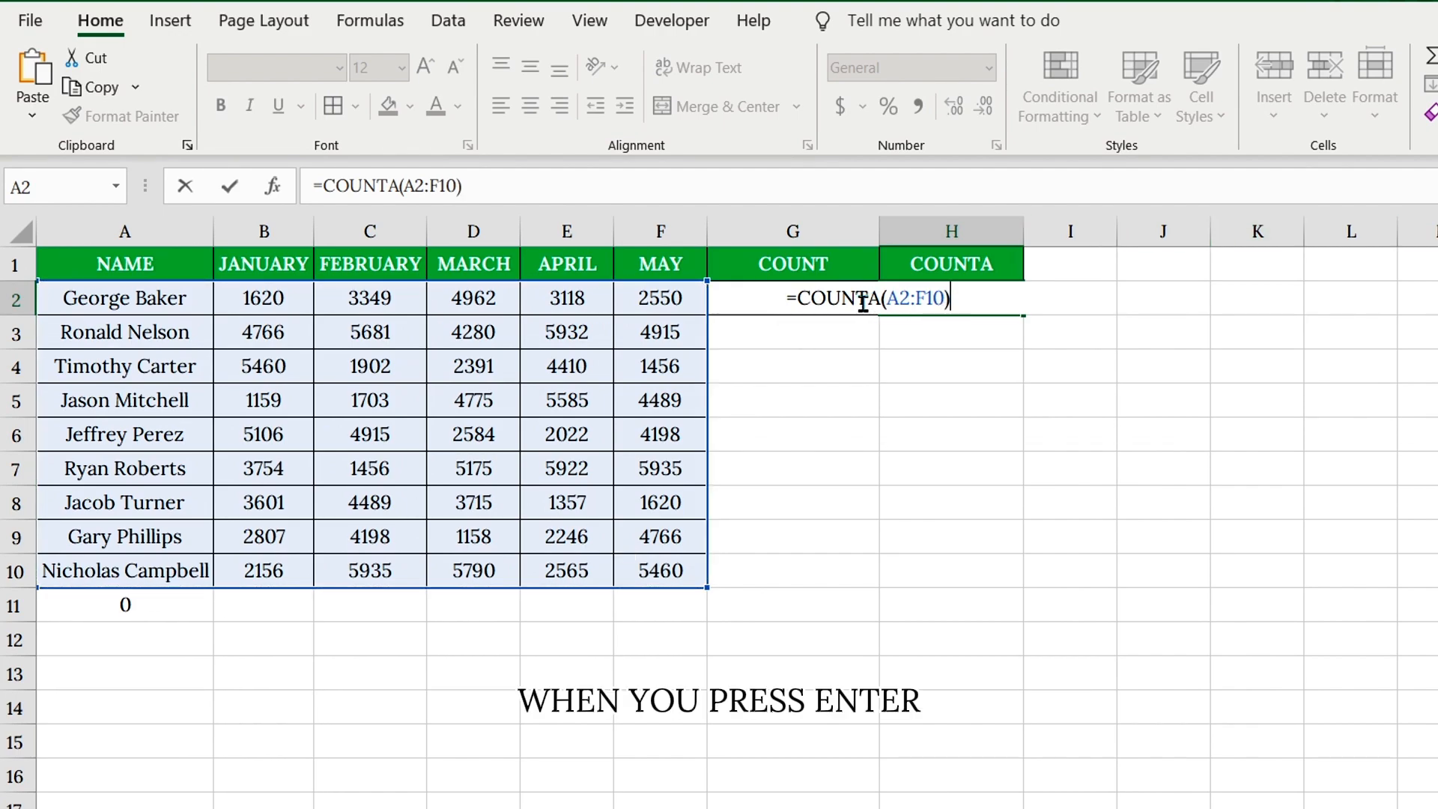
{"action": "key", "text": "Return"}
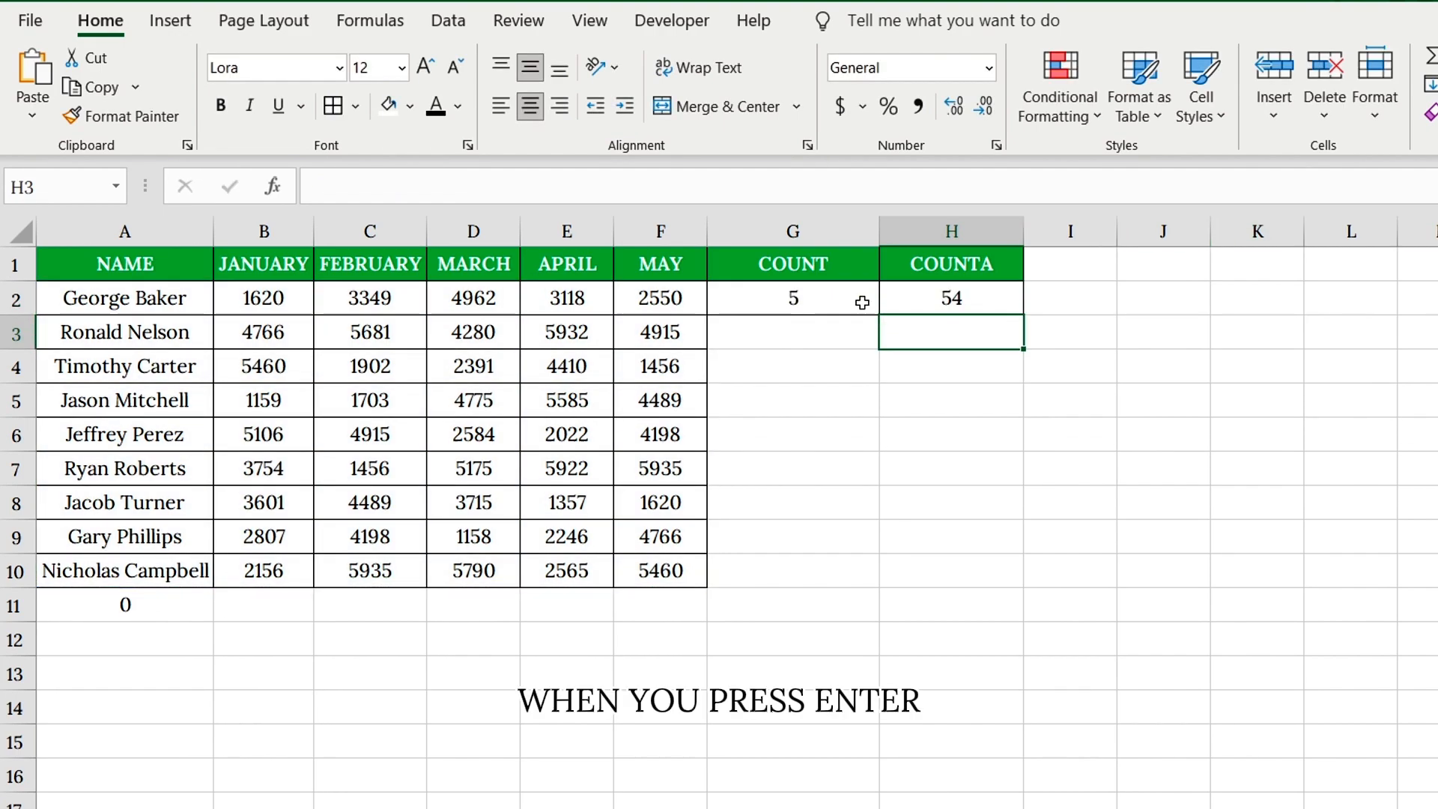
{"action": "left_click", "coordinate": [944, 303]}
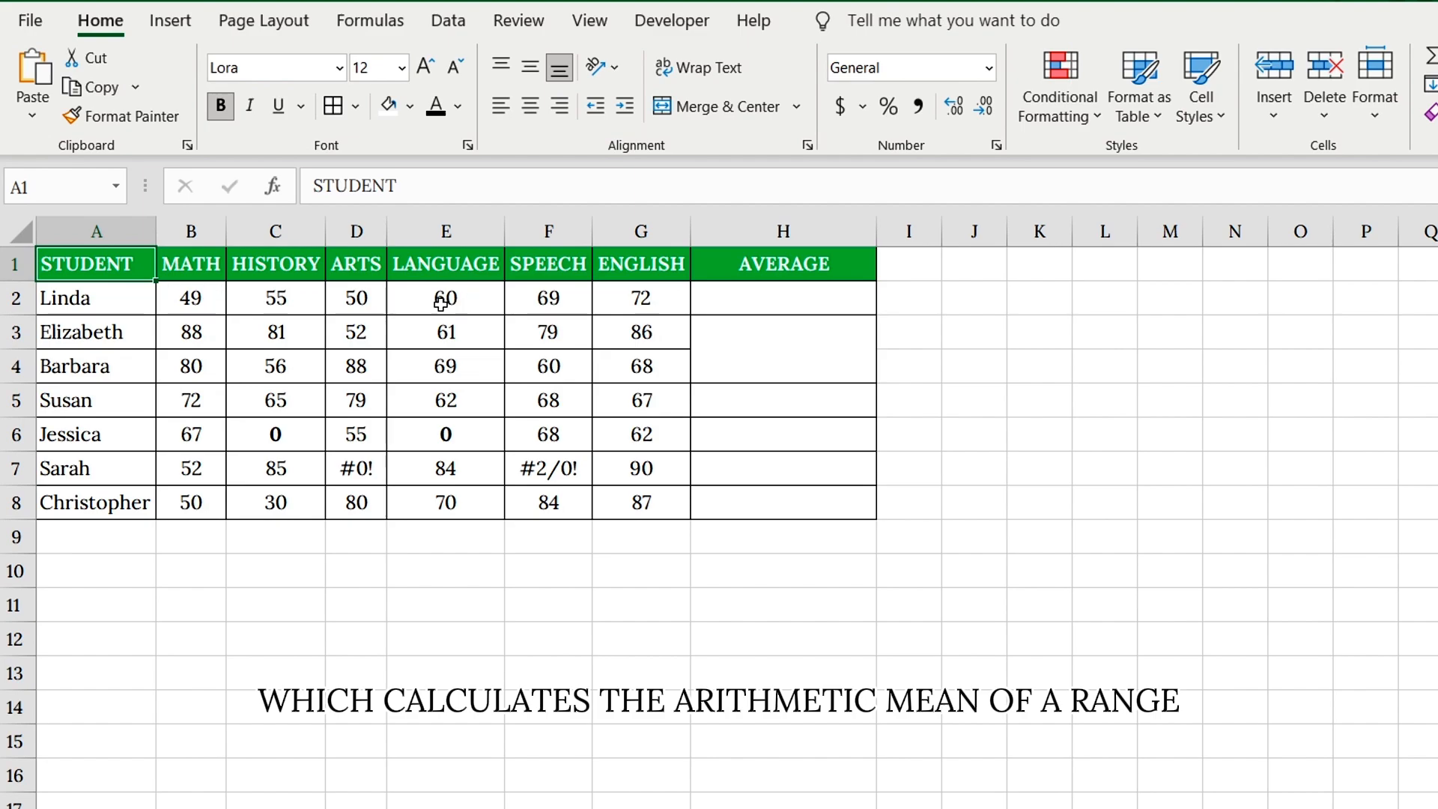
Step: Enter =AVERAGE(B2:G2) in H2 of the student marks sheet to average the first student's scores
{"action": "left_click", "coordinate": [765, 300]}
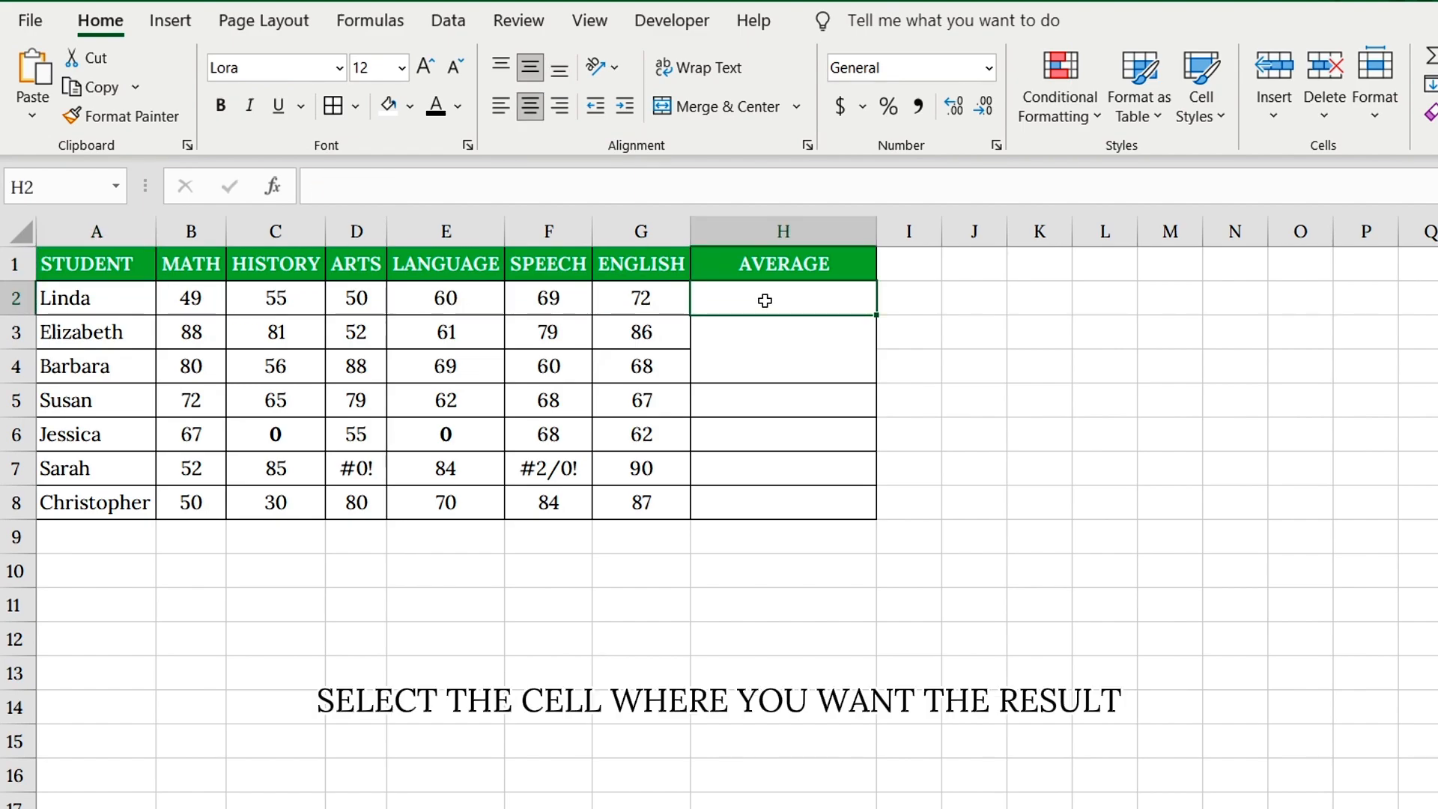
{"action": "type", "text": "="}
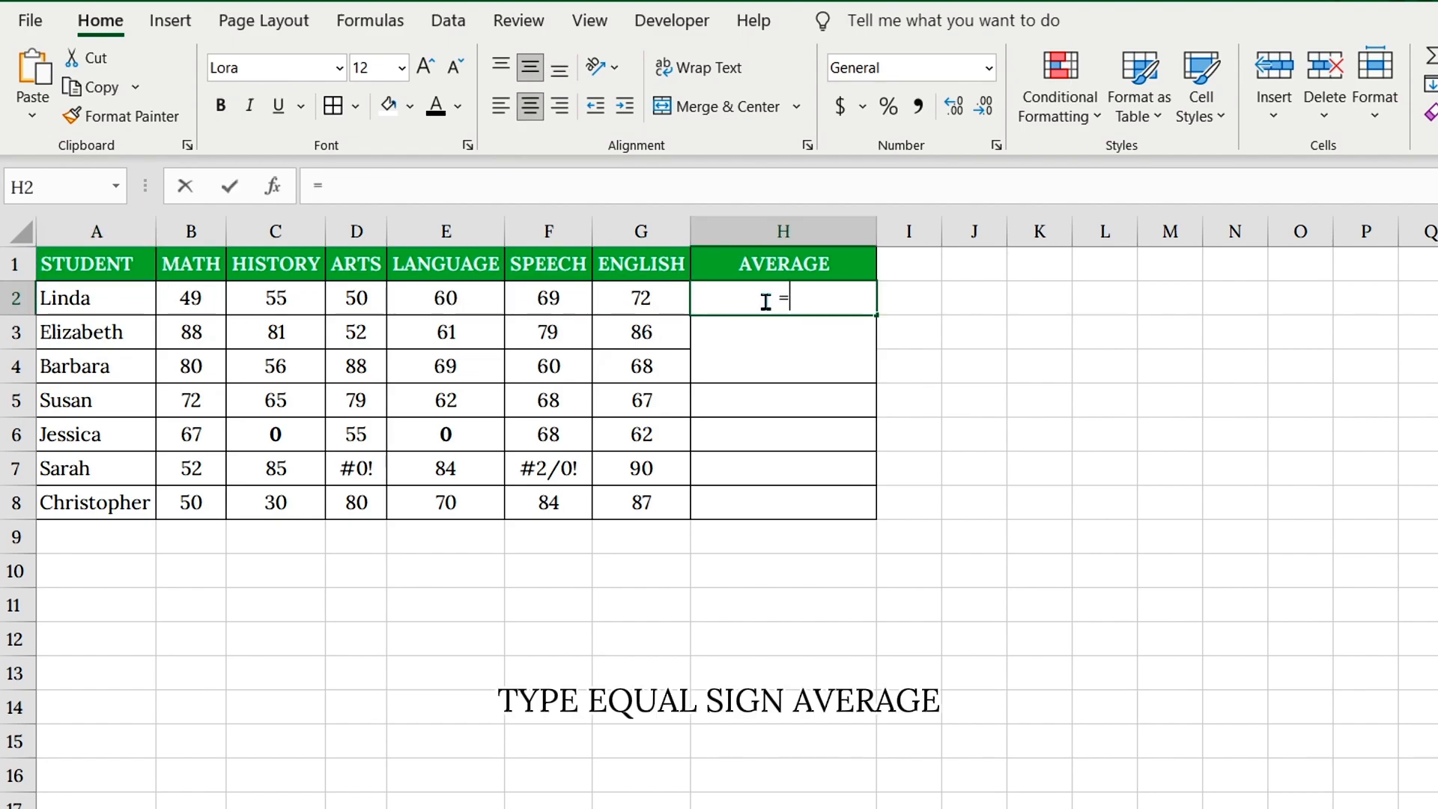
{"action": "type", "text": "AVERAGE("}
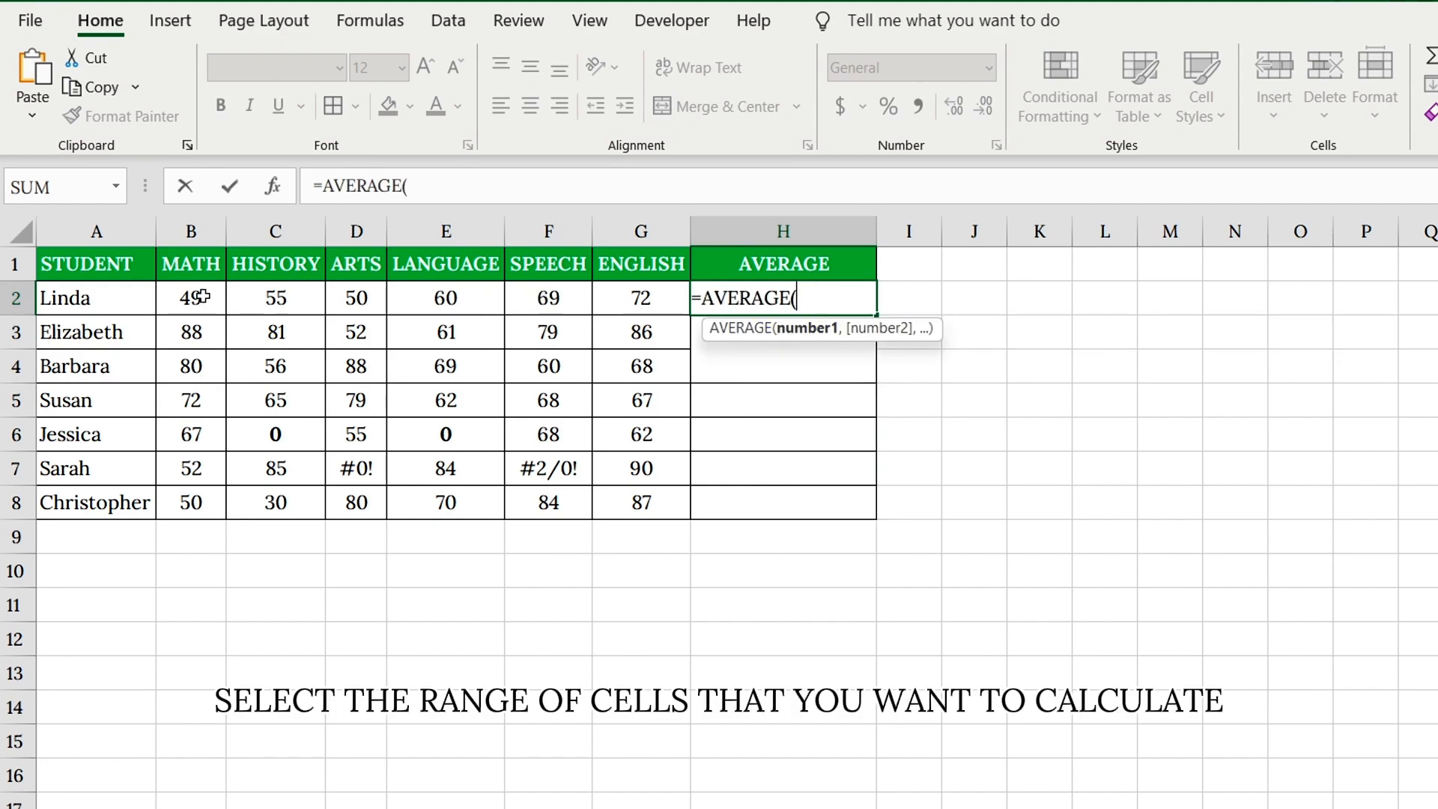
{"action": "left_click_drag", "start_coordinate": [199, 296], "coordinate": [611, 303]}
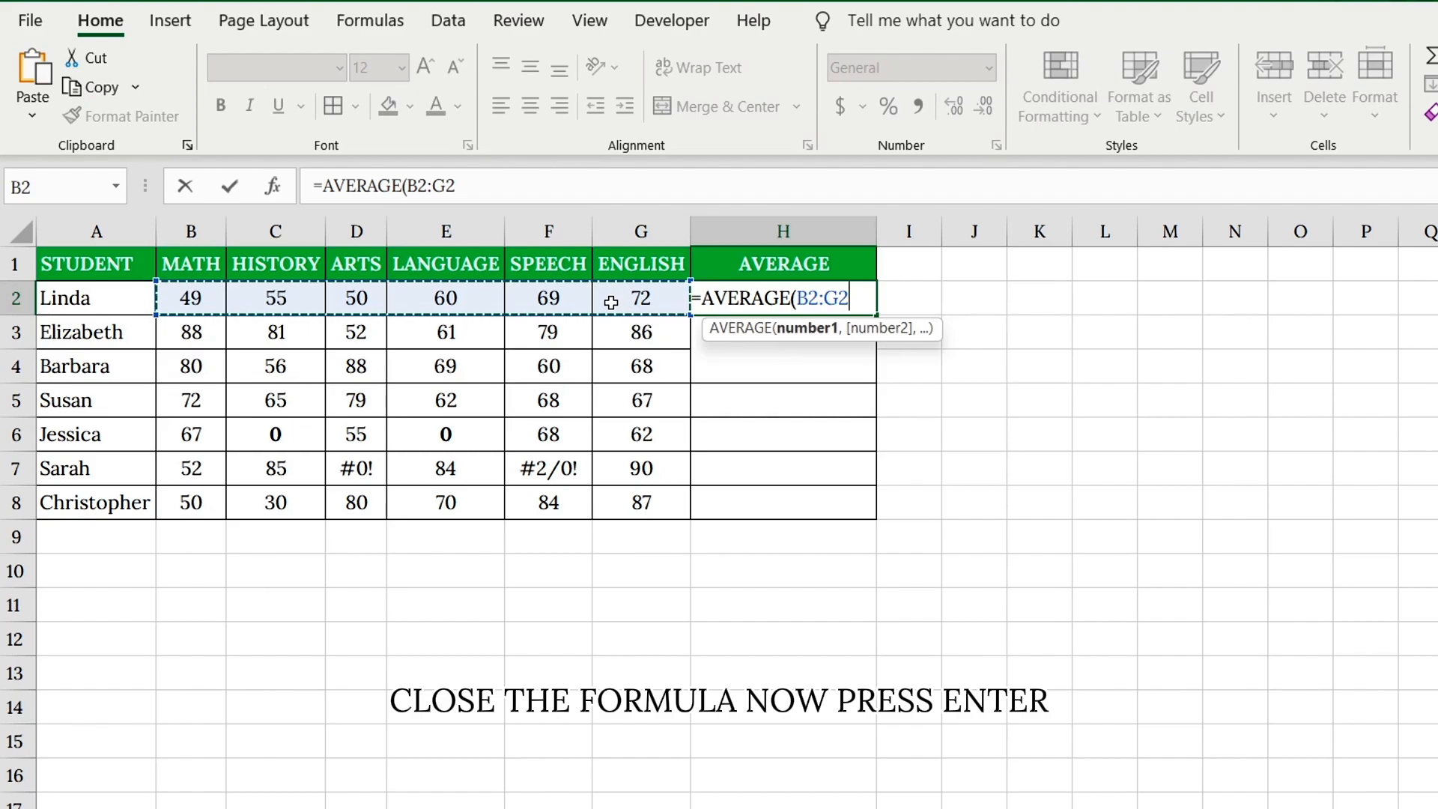
{"action": "type", "text": ")"}
{"action": "key", "text": "Return"}
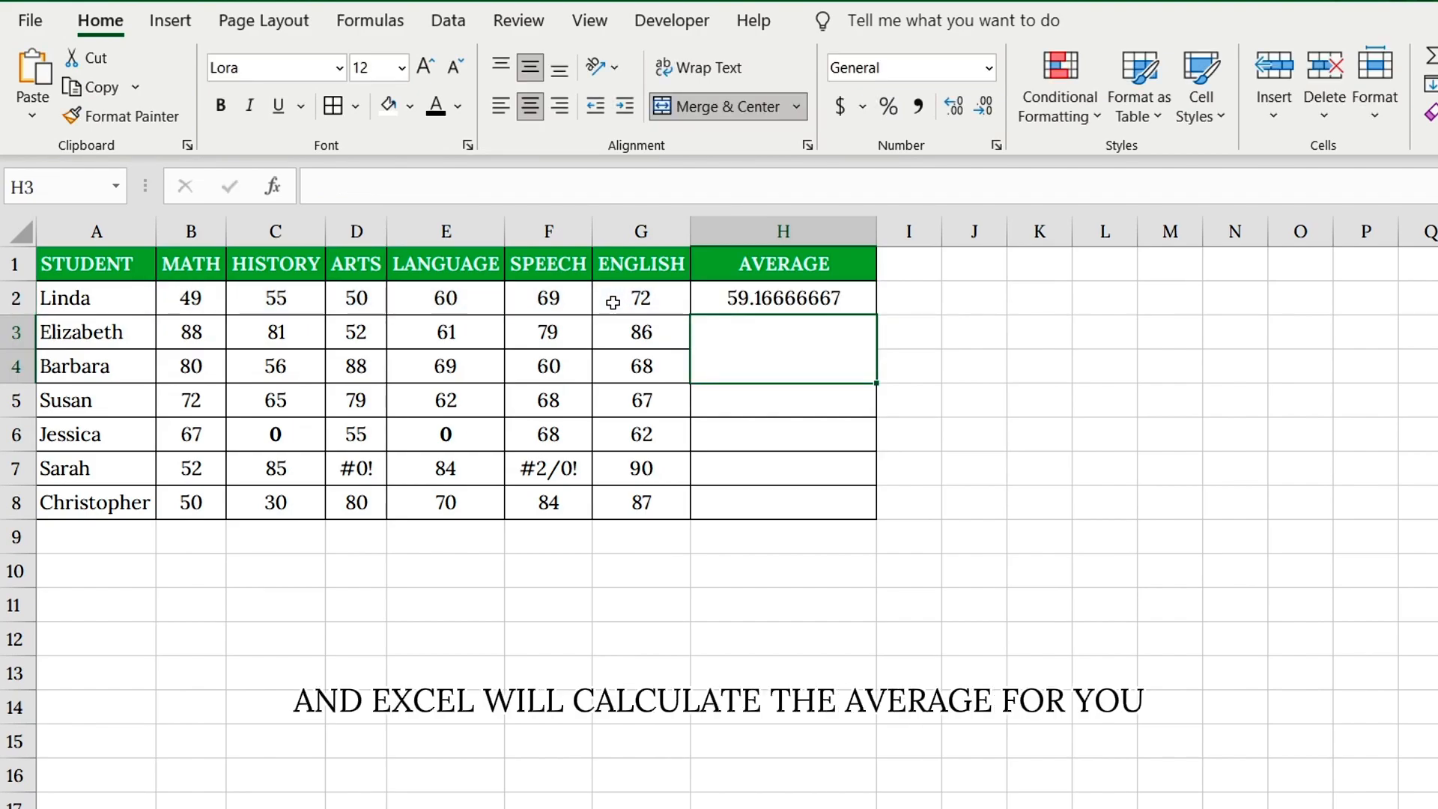
{"action": "left_click", "coordinate": [770, 300]}
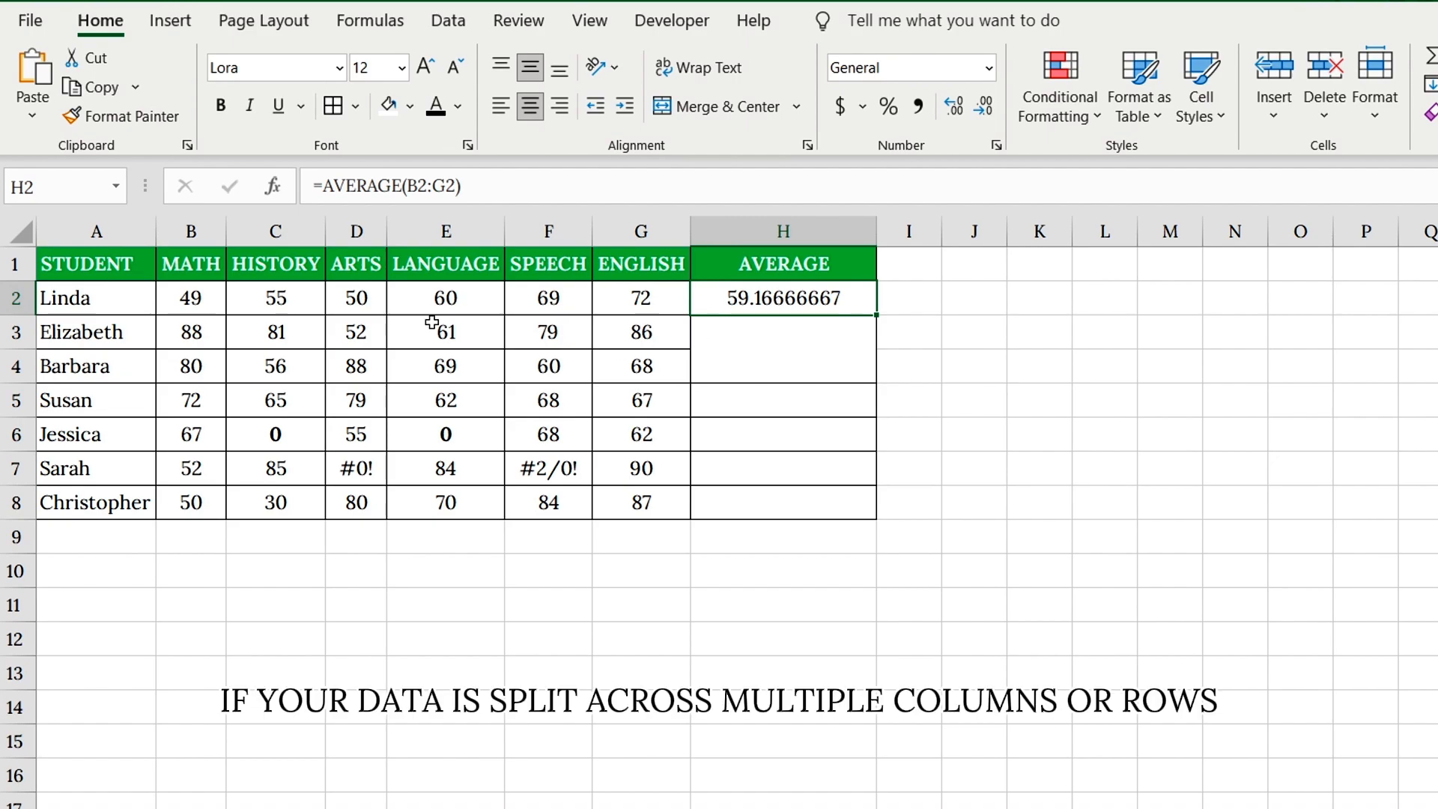
Step: Enter =AVERAGE(B3:G3, B4:G4) in the merged cell H3 to get the combined average of the two student rows
{"action": "left_click", "coordinate": [704, 344]}
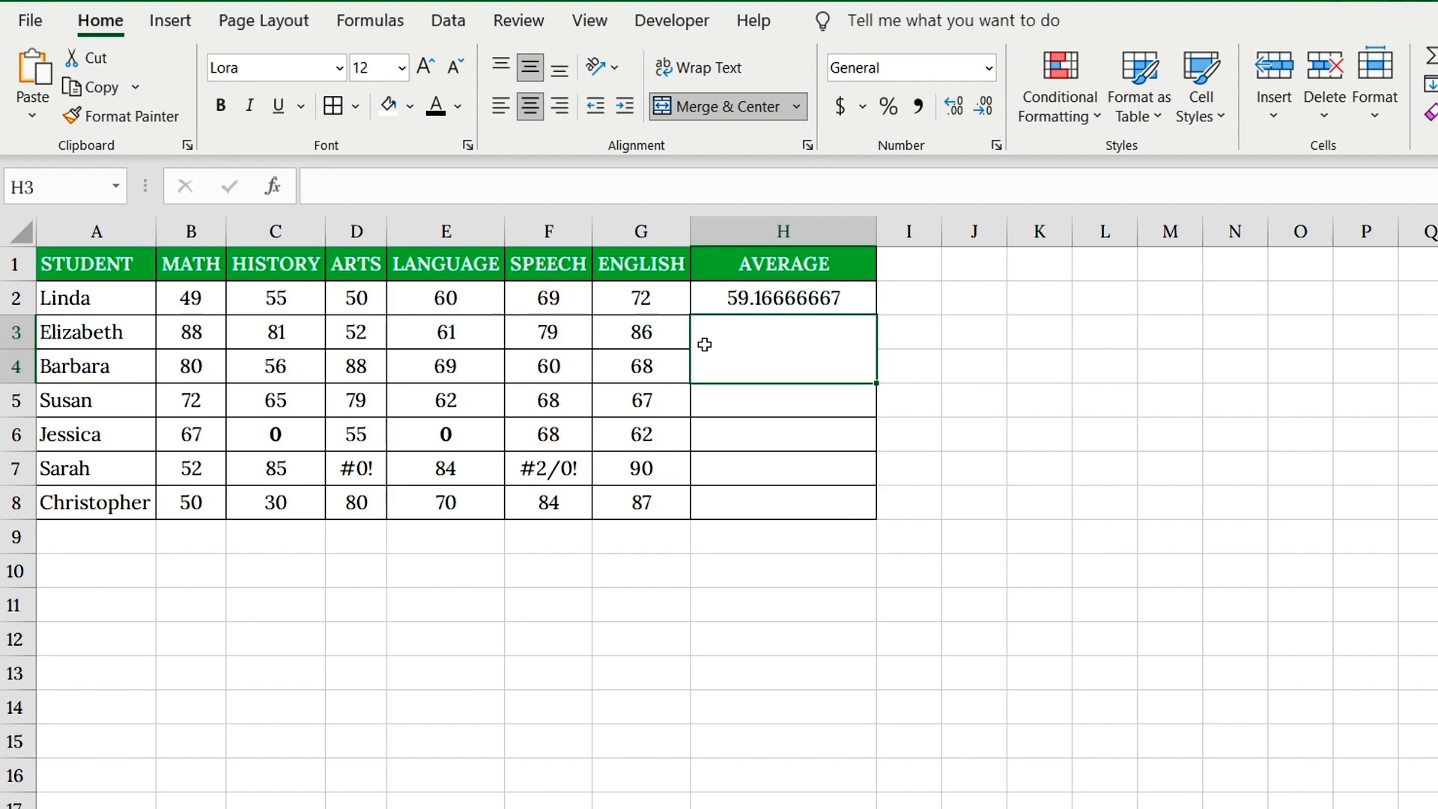
{"action": "type", "text": "=AVERAGE"}
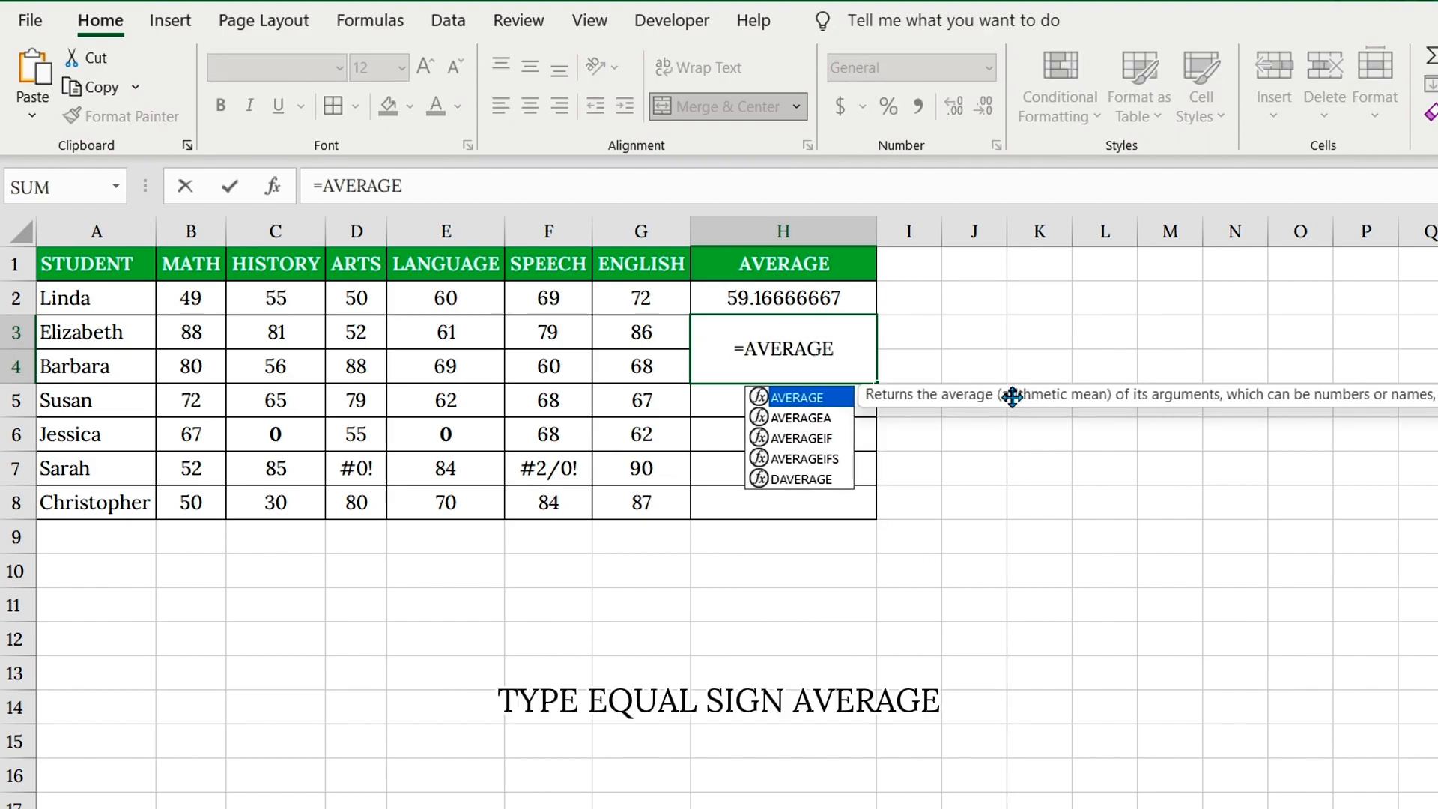
{"action": "double_click", "coordinate": [779, 389]}
{"action": "left_click_drag", "start_coordinate": [191, 332], "coordinate": [608, 334]}
{"action": "type", "text": ","}
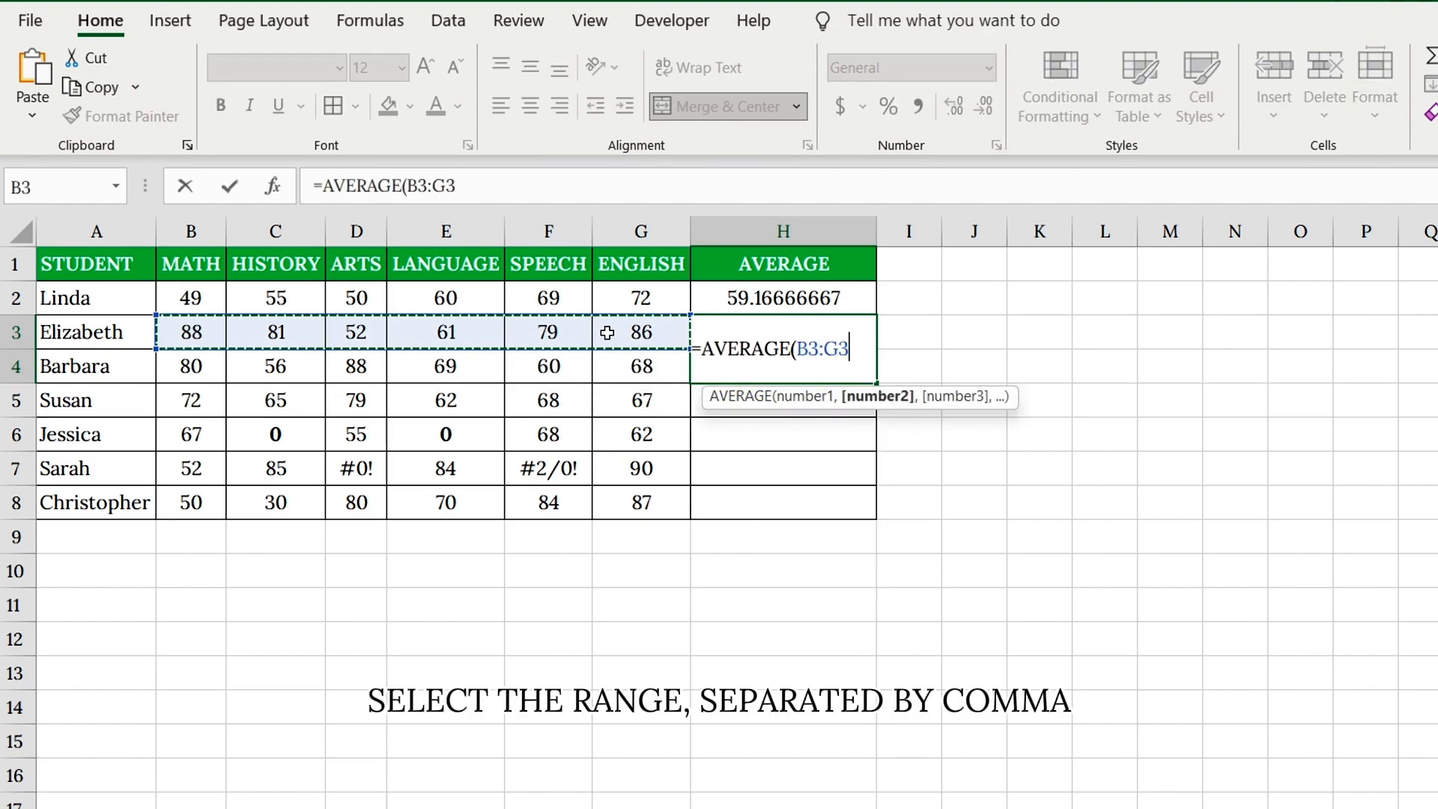
{"action": "left_click_drag", "start_coordinate": [191, 367], "coordinate": [633, 380]}
{"action": "type", "text": ")"}
{"action": "key", "text": "Return"}
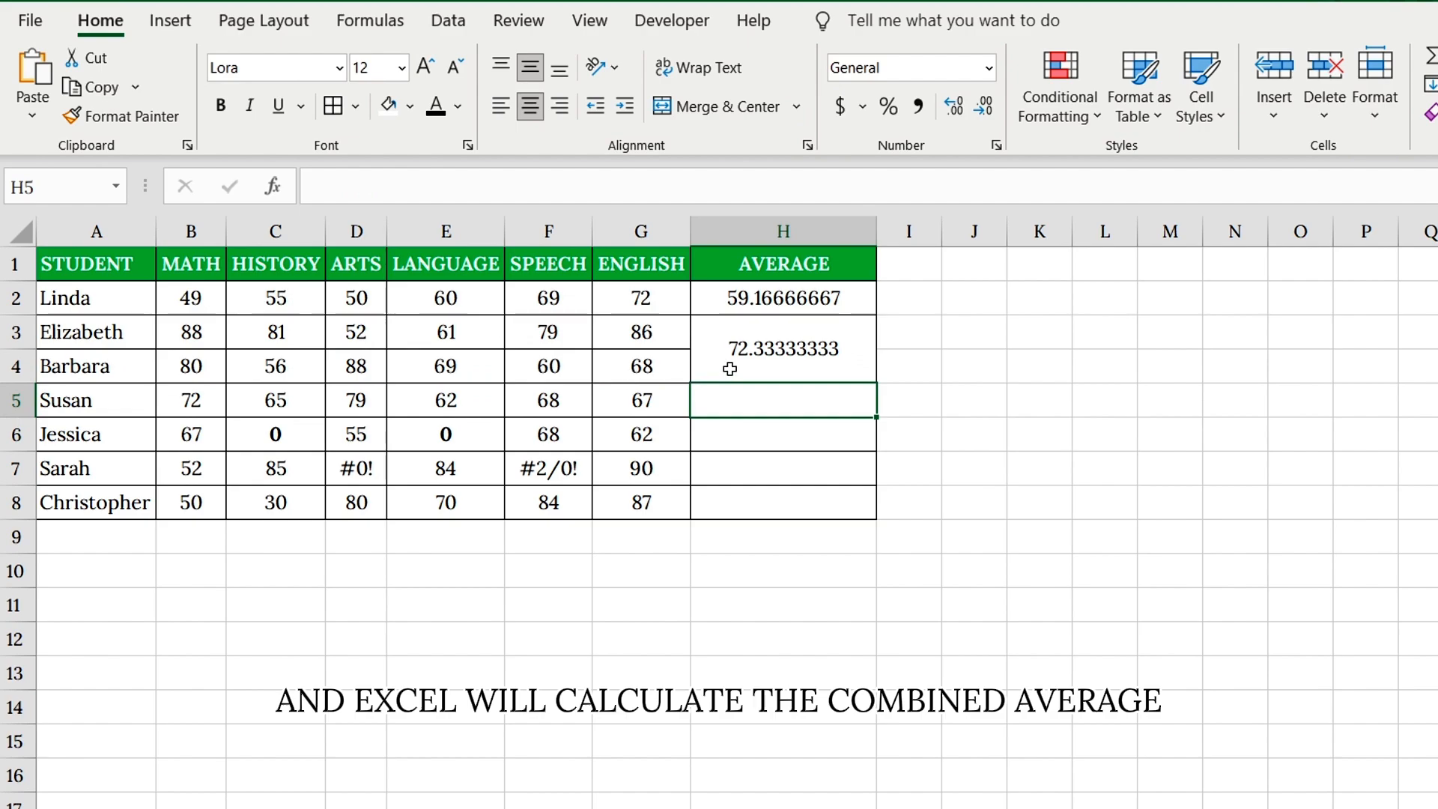
{"action": "left_click", "coordinate": [743, 361]}
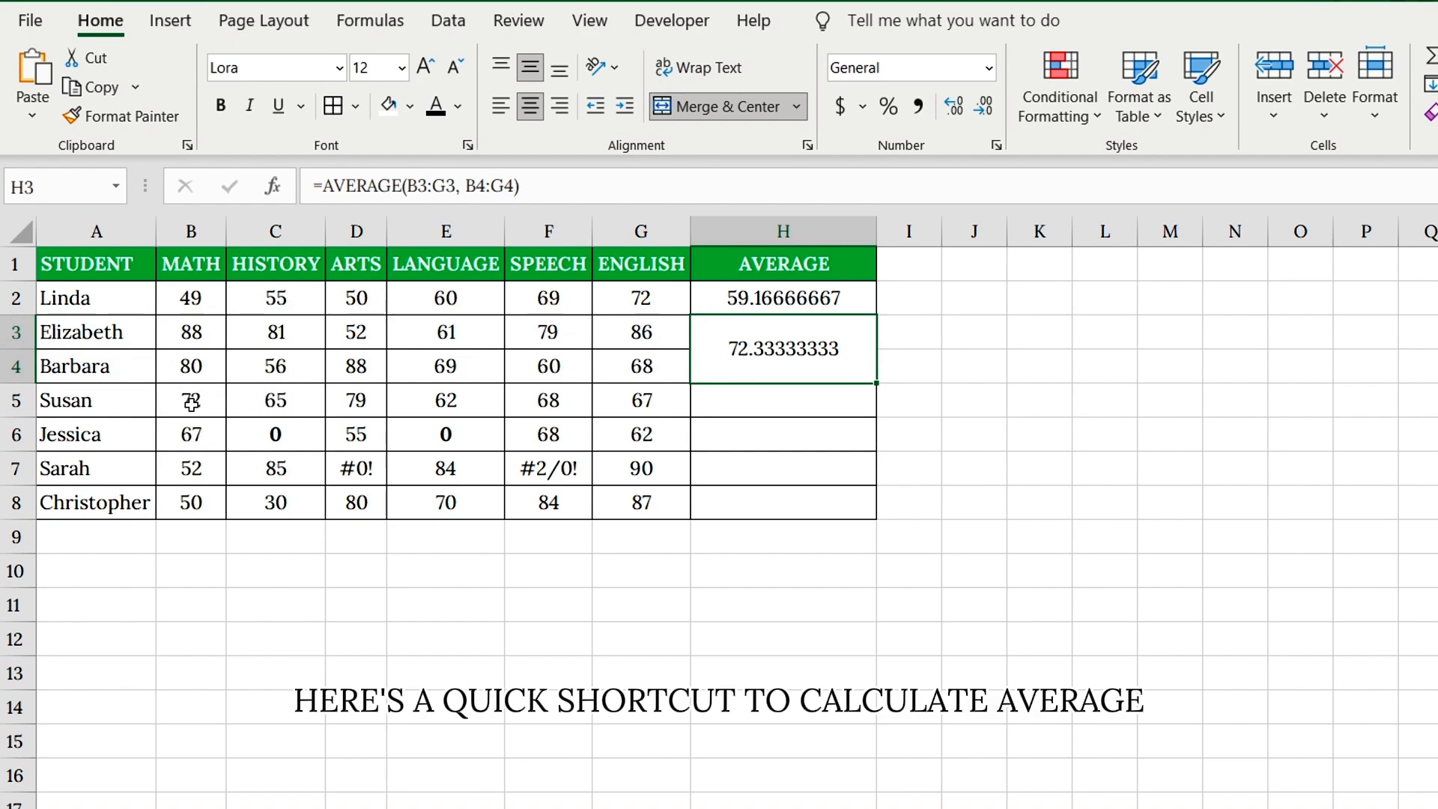
Step: Insert an automatic average of the scores B5:G5 into H5 with AutoSum's Average function
{"action": "left_click_drag", "start_coordinate": [192, 398], "coordinate": [637, 401]}
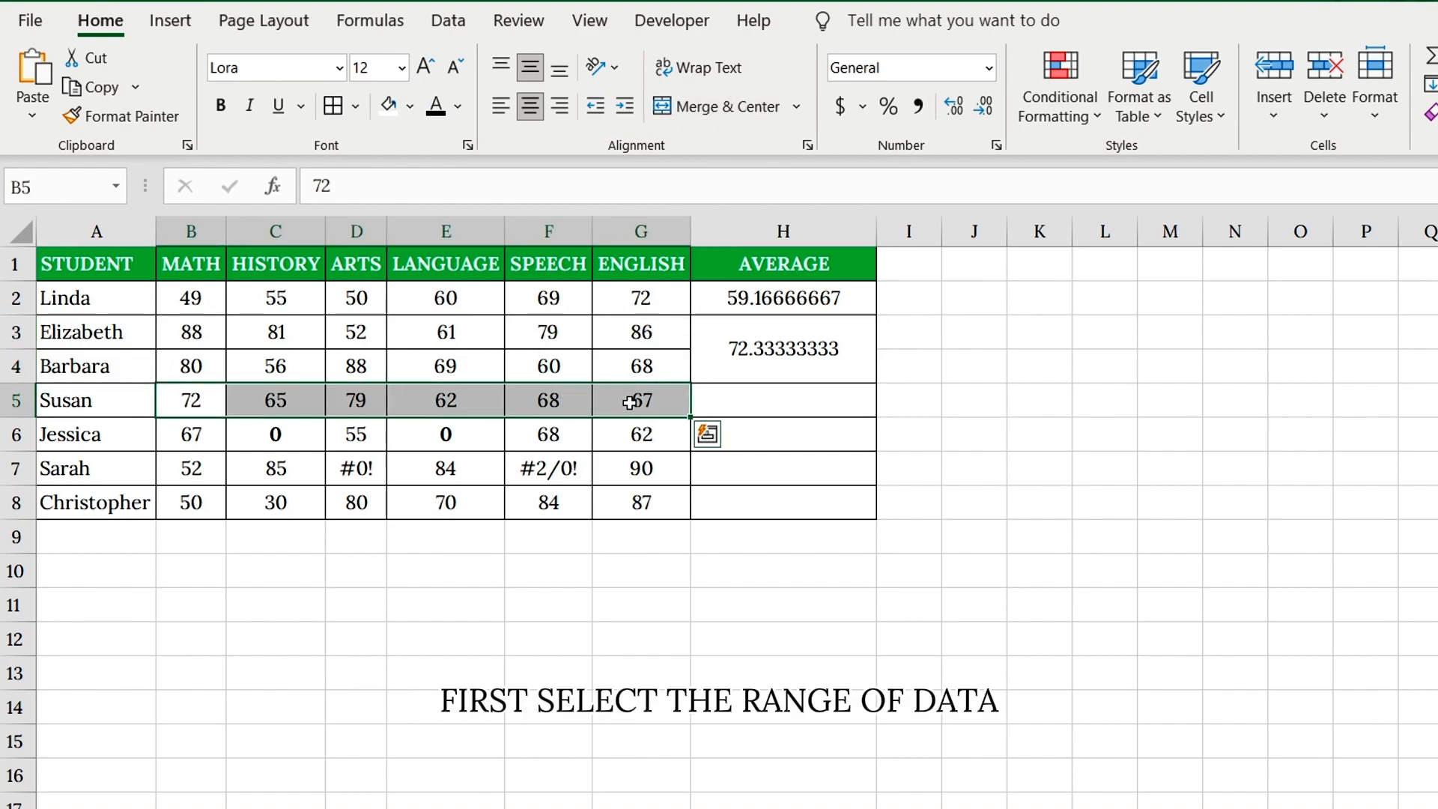
{"action": "key", "text": "alt"}
{"action": "key", "text": "h"}
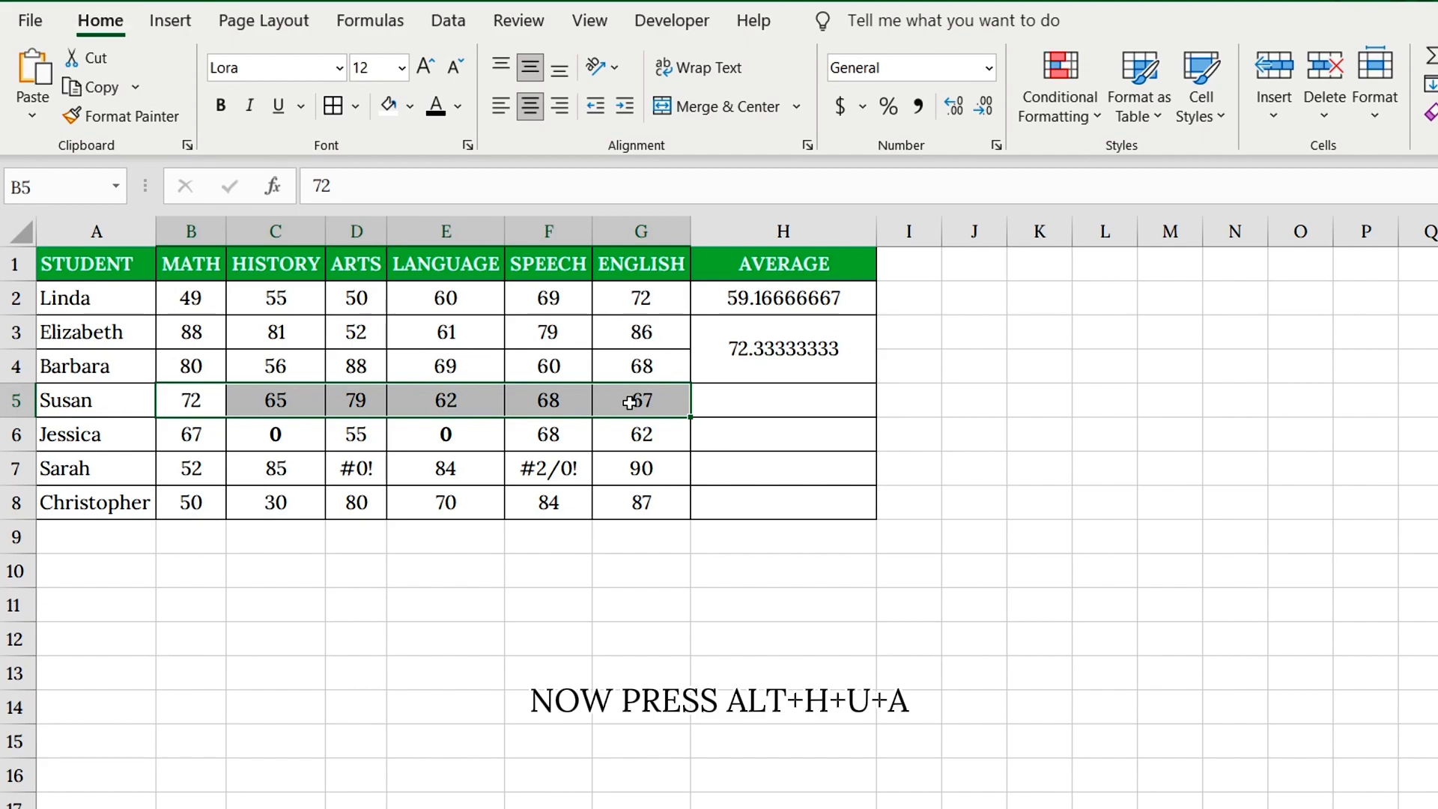
{"action": "key", "text": "u"}
{"action": "key", "text": "a"}
{"action": "left_click", "coordinate": [791, 400]}
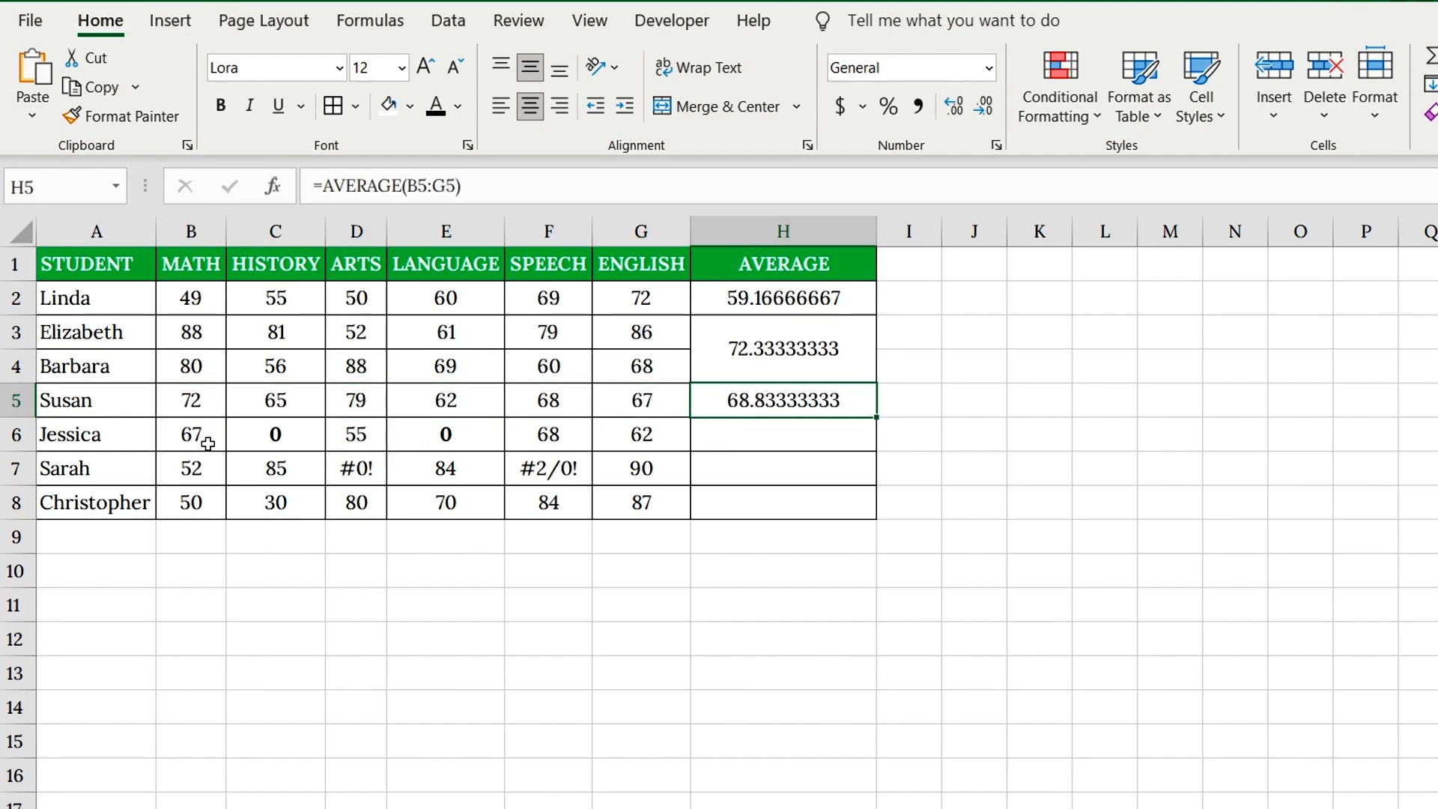
Step: Enter =AVERAGEIF(B6:G6, ">0") in H6 to average the row 6 scores without the zeros in C6 and E6
{"action": "left_click", "coordinate": [270, 435]}
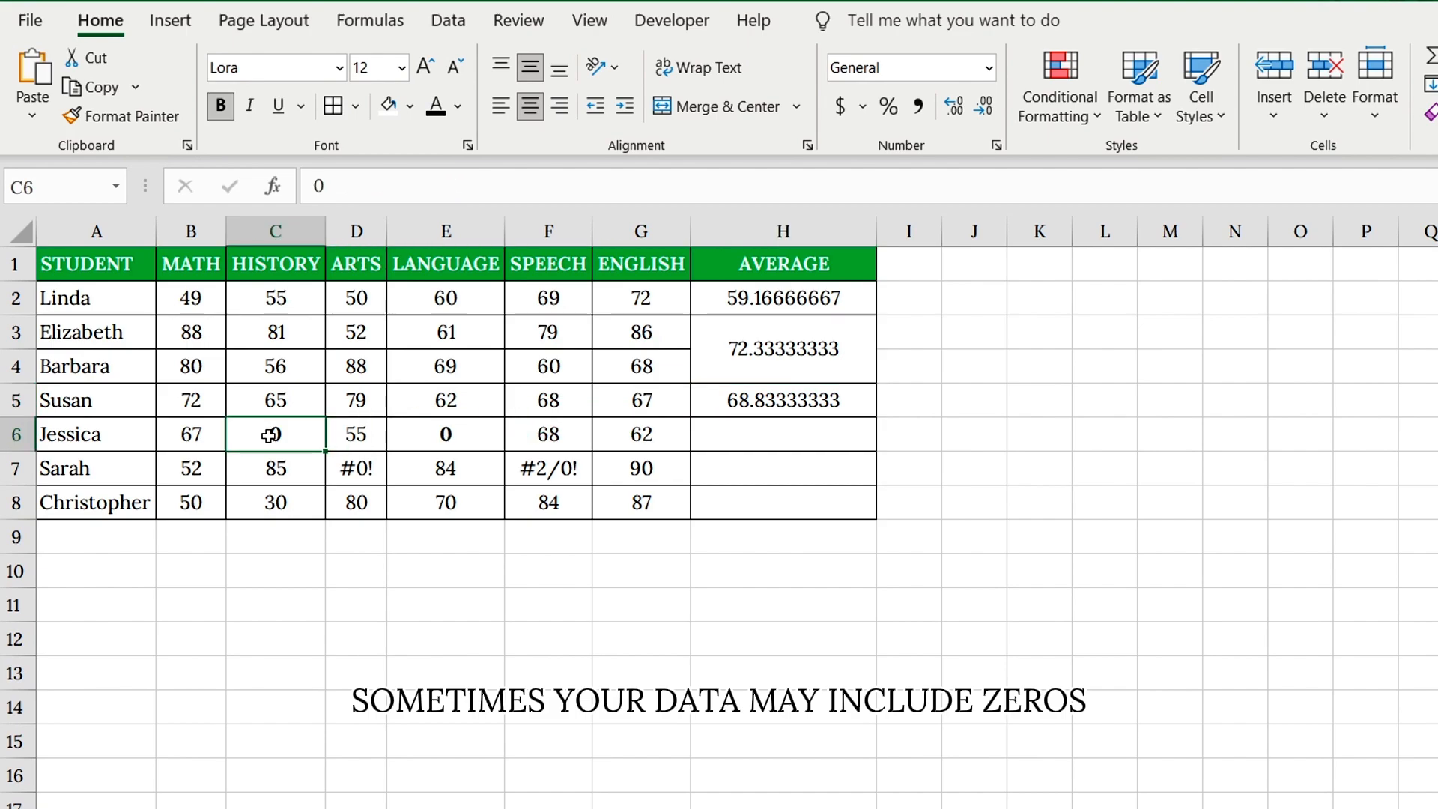
{"action": "left_click", "coordinate": [426, 439]}
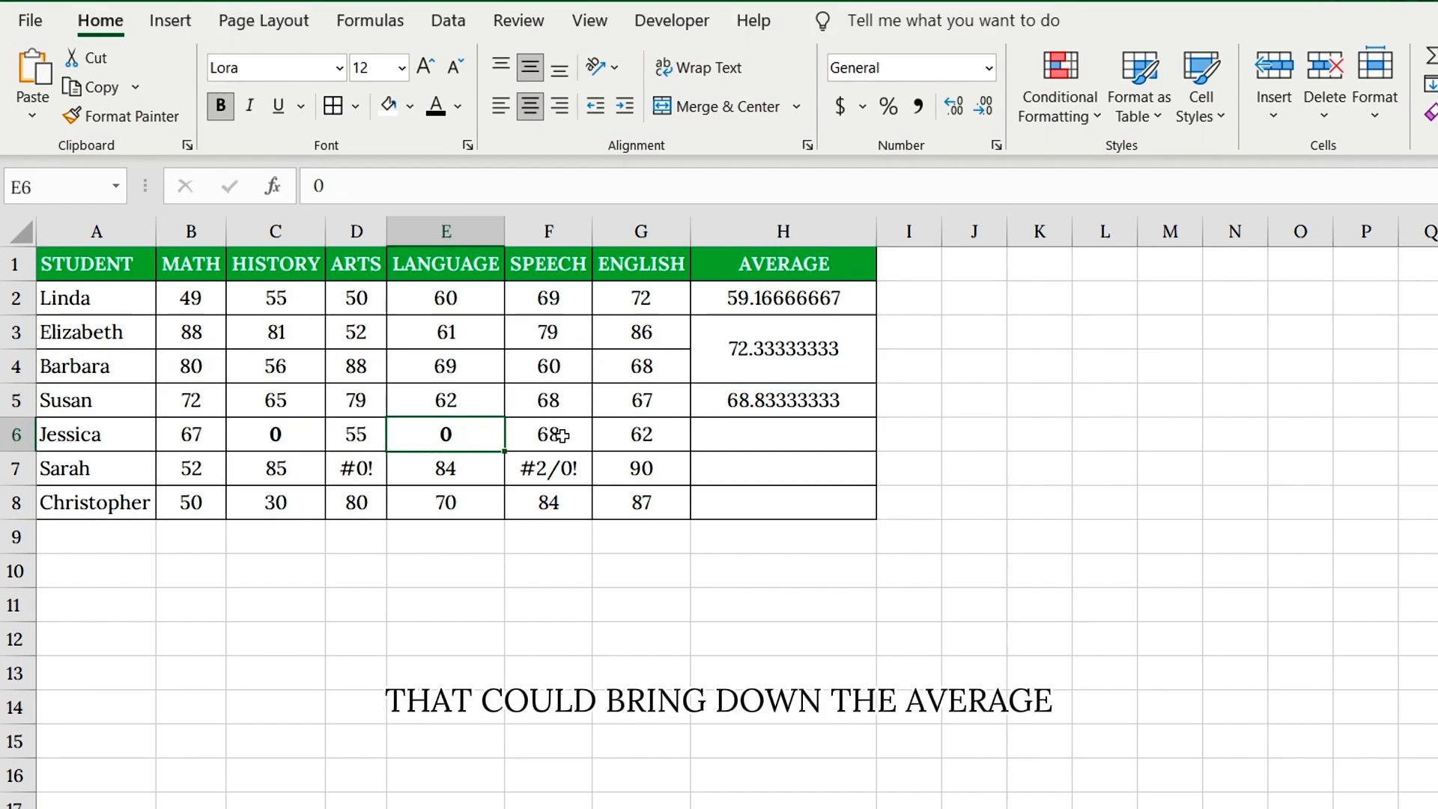
{"action": "left_click", "coordinate": [711, 437]}
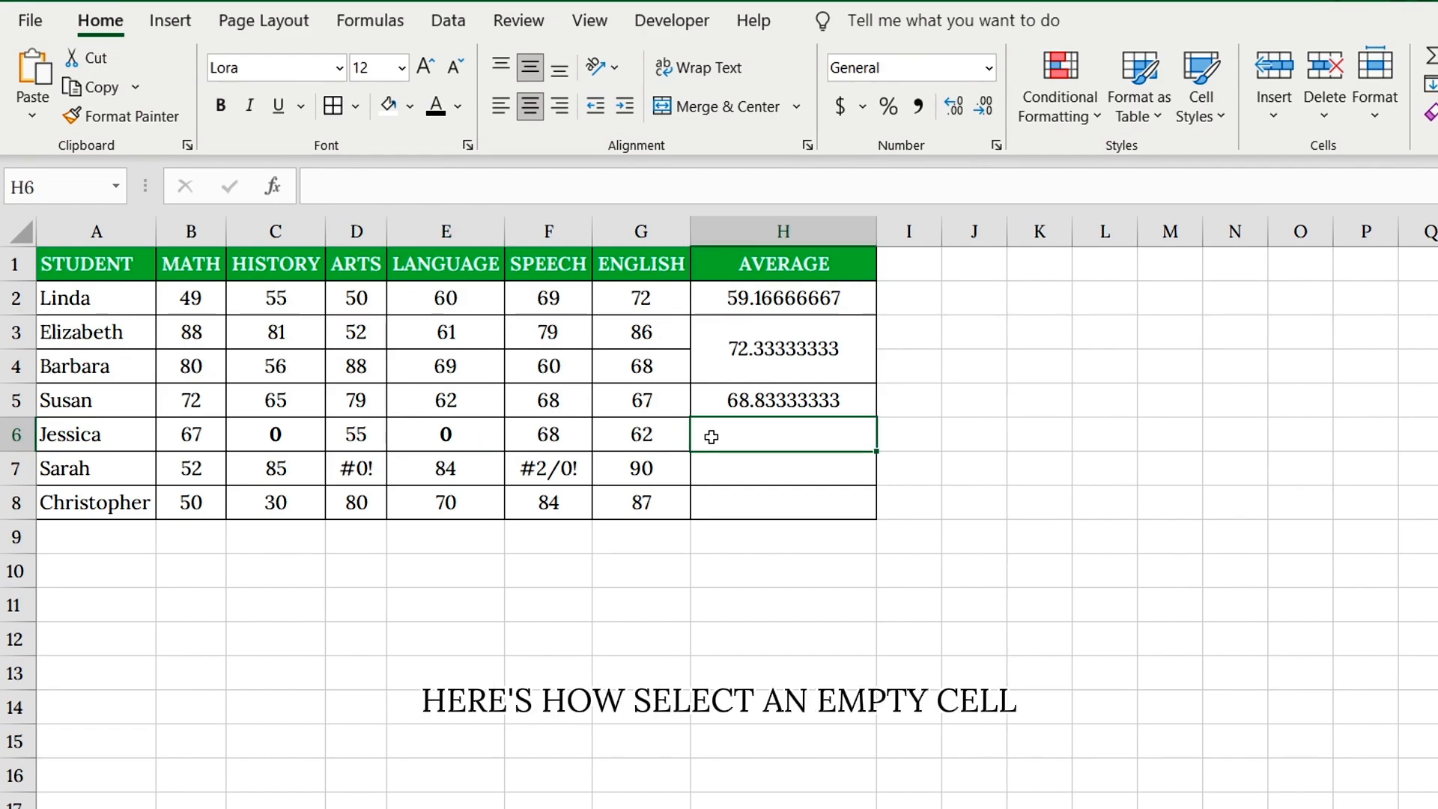
{"action": "type", "text": "=AVERAGE"}
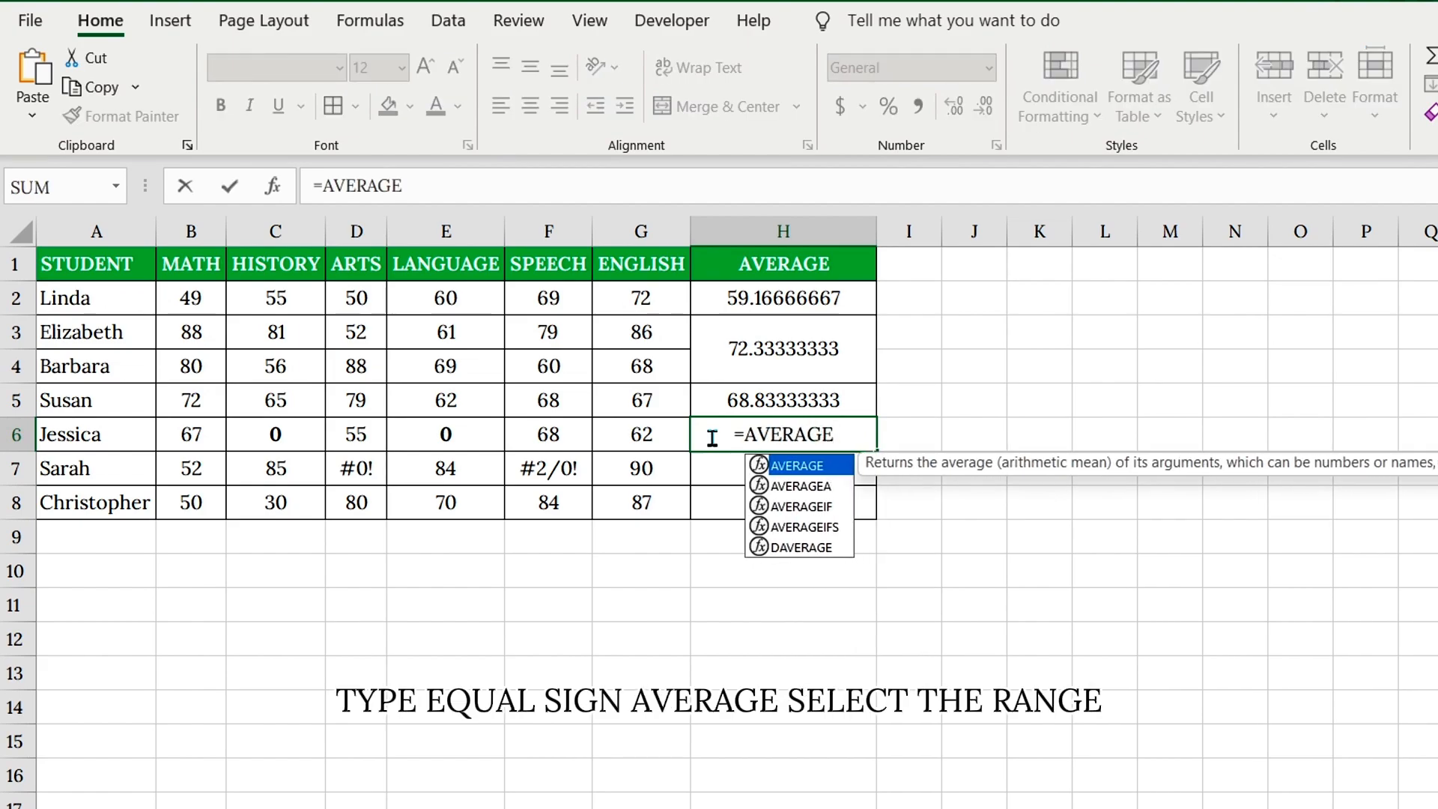
{"action": "key", "text": "Down"}
{"action": "key", "text": "Down"}
{"action": "key", "text": "Tab"}
{"action": "left_click_drag", "start_coordinate": [192, 438], "coordinate": [603, 432]}
{"action": "type", "text": ", \""}
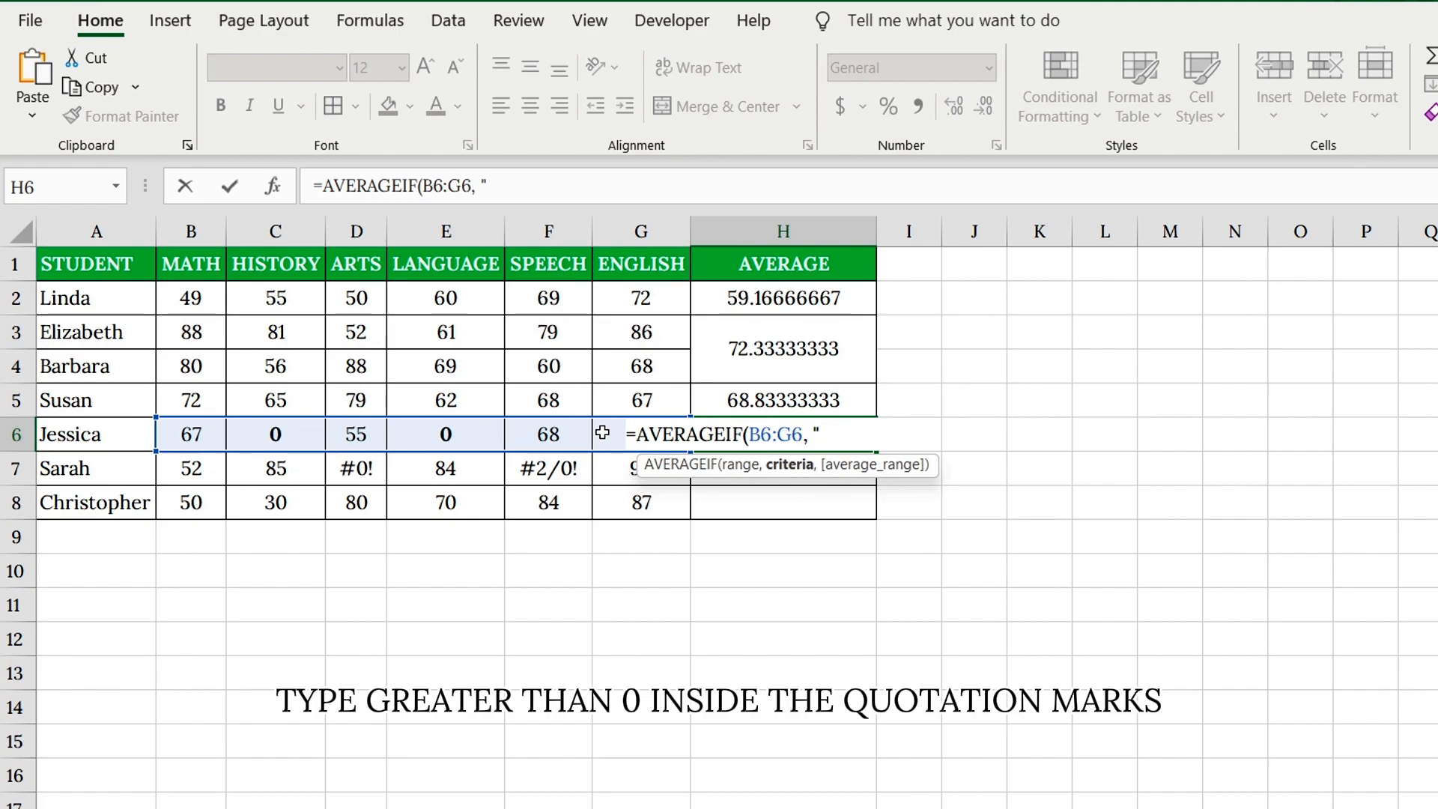
{"action": "type", "text": ">0\")"}
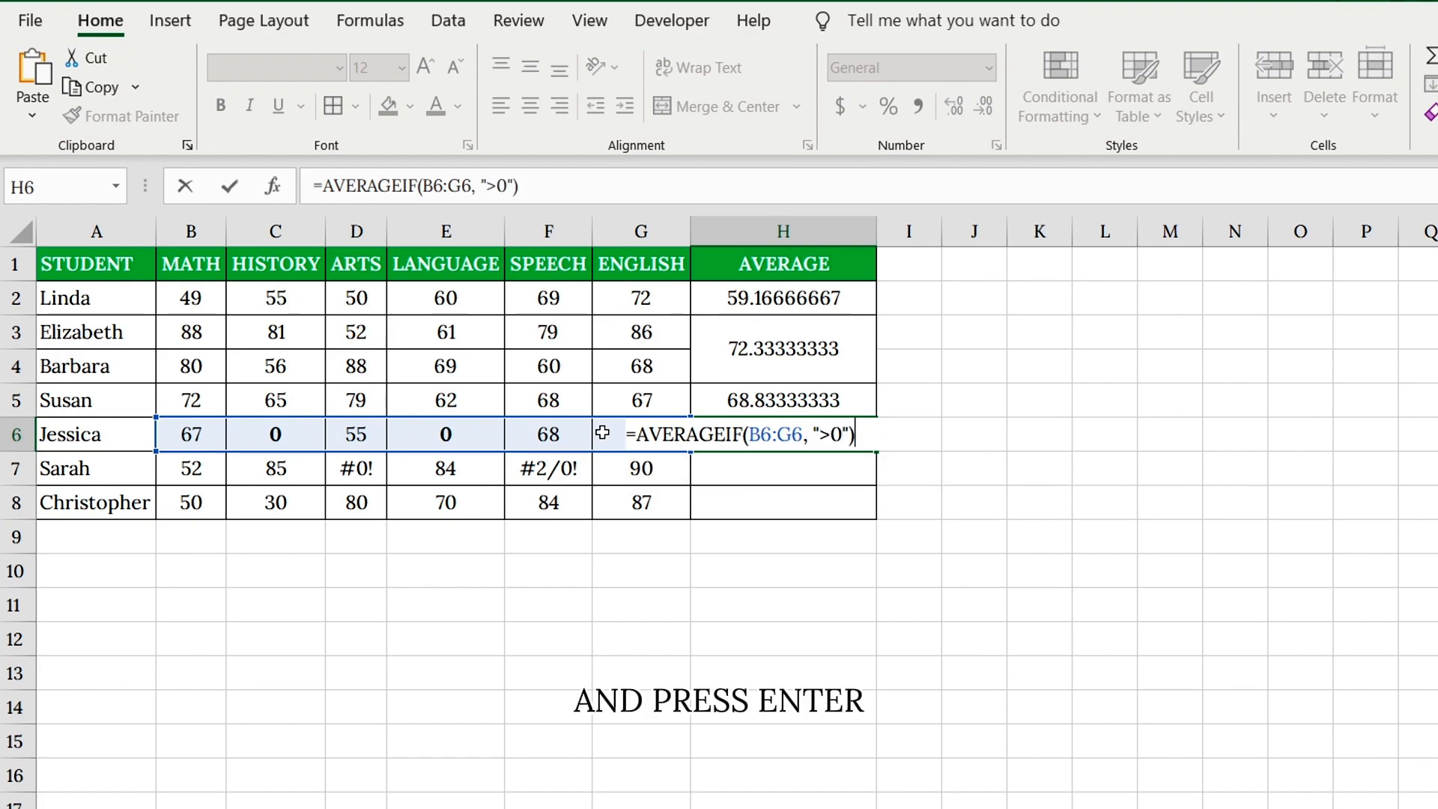
{"action": "key", "text": "Return"}
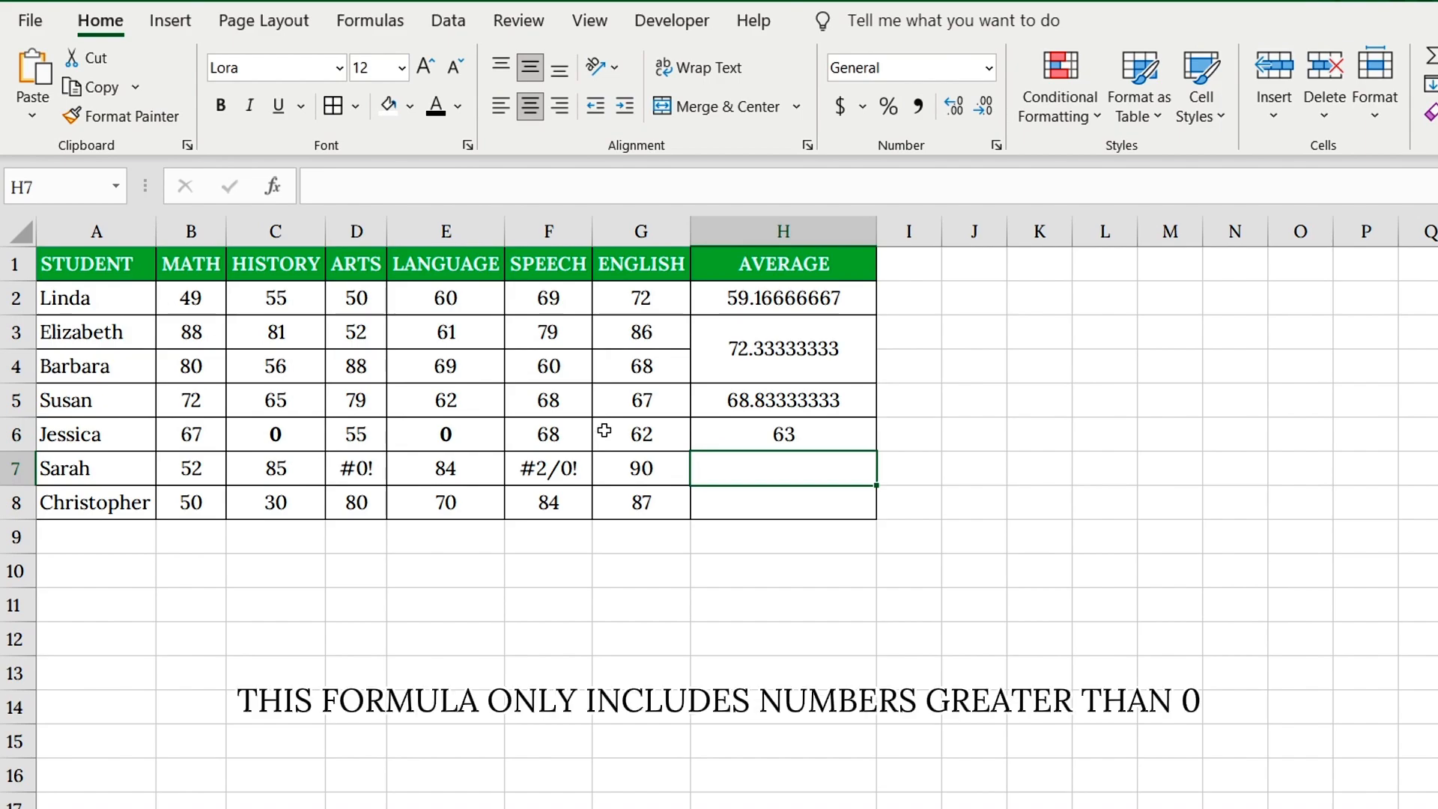
{"action": "left_click", "coordinate": [755, 440]}
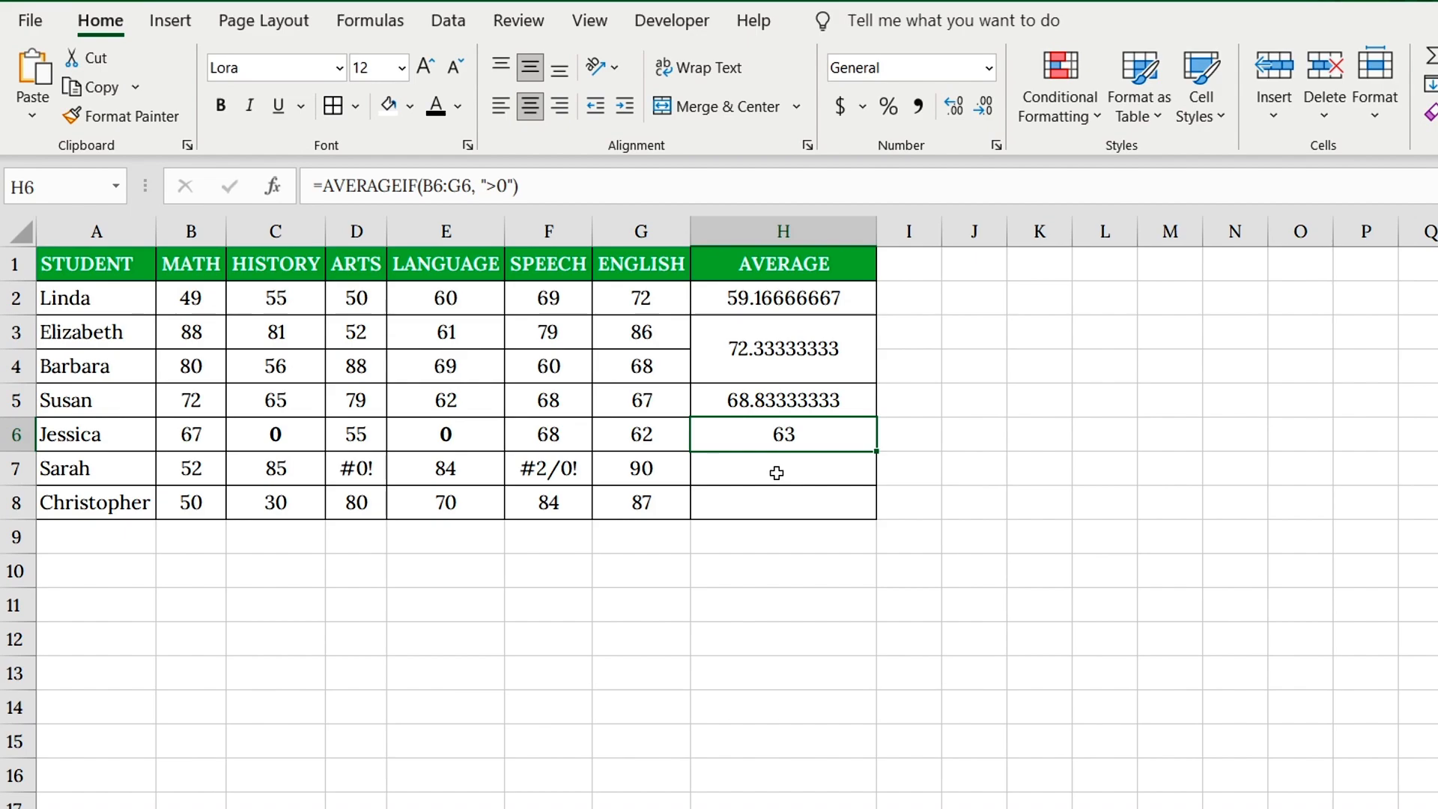
Step: Enter =AVERAGE(IFERROR(B7:G7, "")) in H7 to average the row 7 scores while ignoring the error entries in D7 and F7
{"action": "left_click", "coordinate": [366, 470]}
{"action": "left_click", "coordinate": [533, 468]}
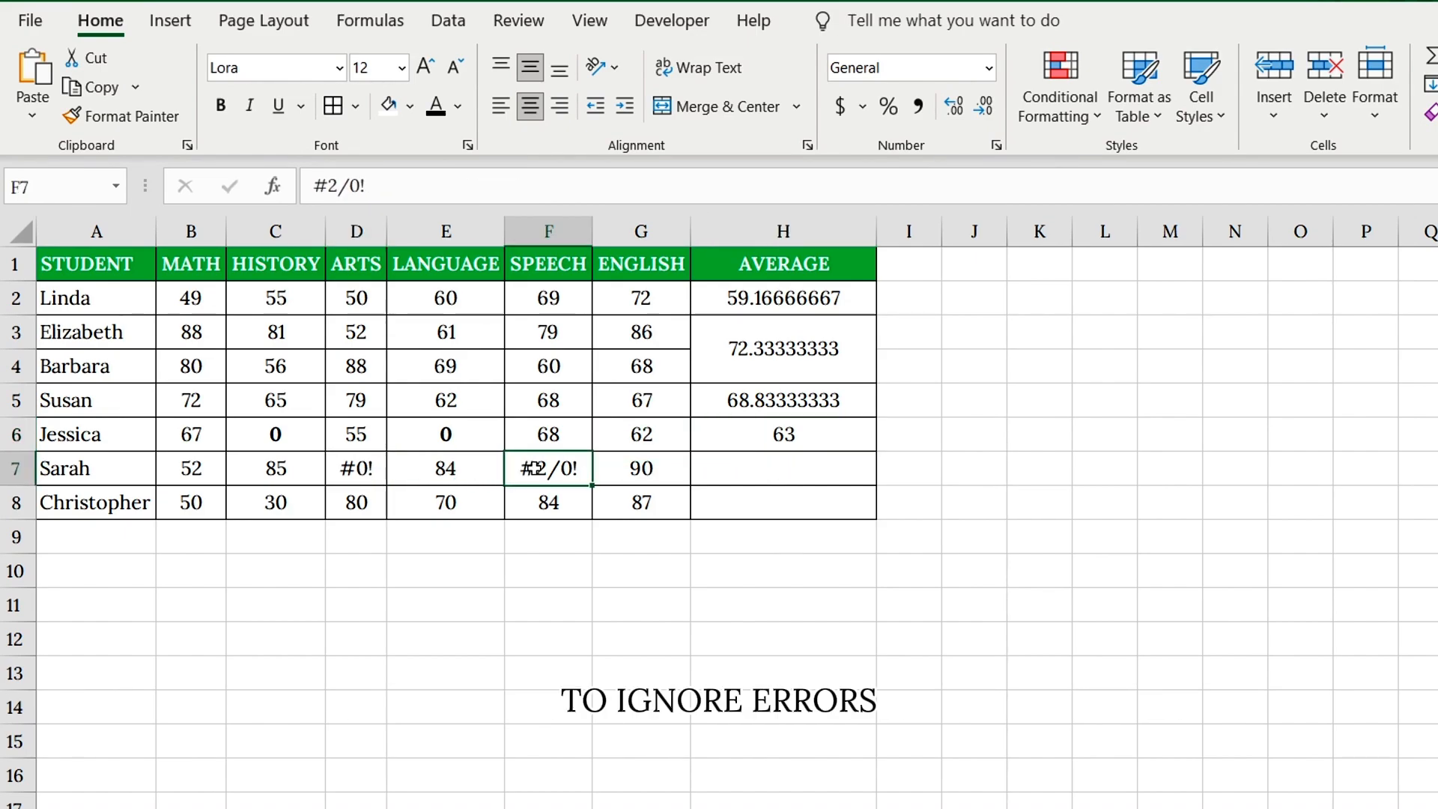
{"action": "left_click", "coordinate": [721, 466]}
{"action": "type", "text": "="}
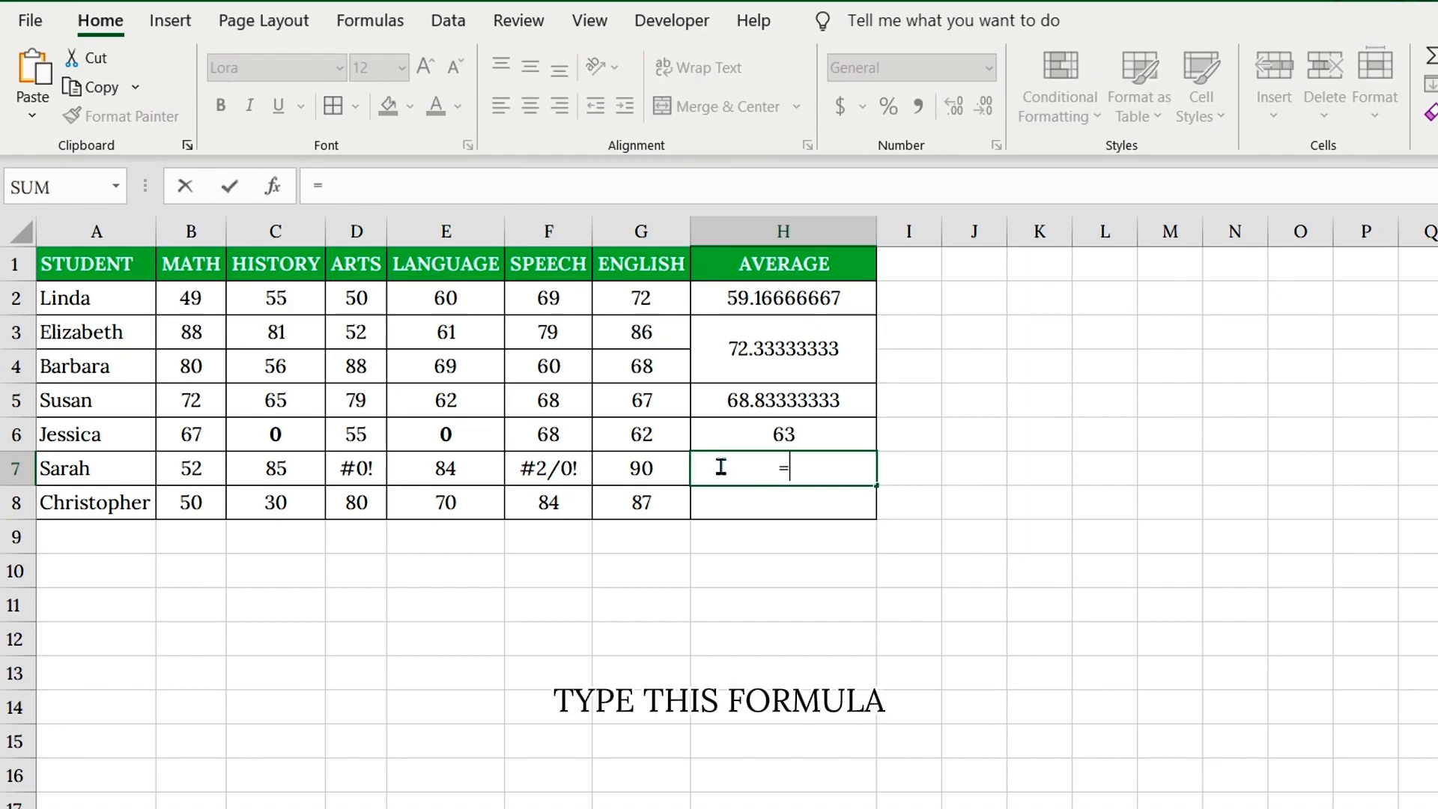
{"action": "type", "text": "AVERAGE(IFERROR("}
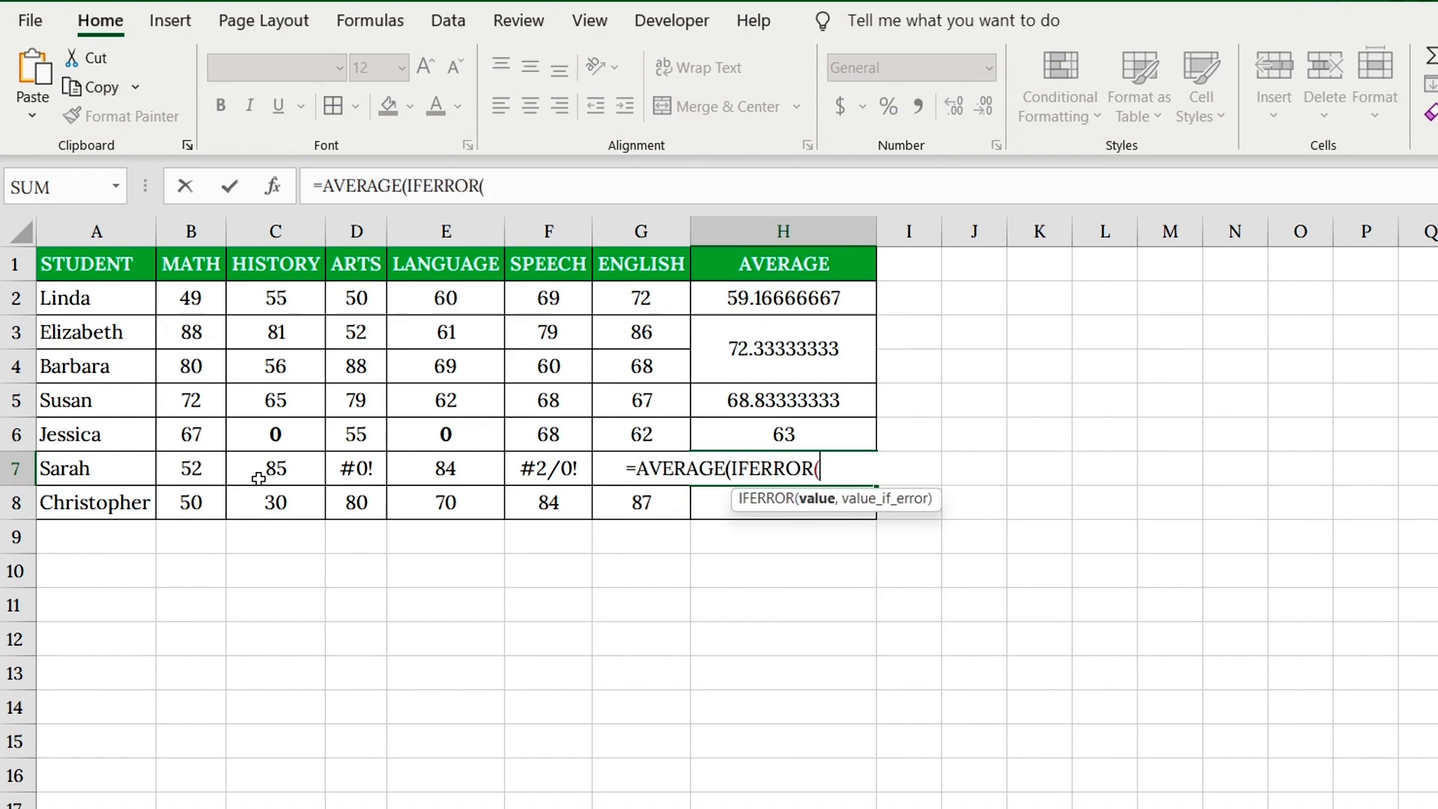
{"action": "left_click_drag", "start_coordinate": [187, 468], "coordinate": [611, 469]}
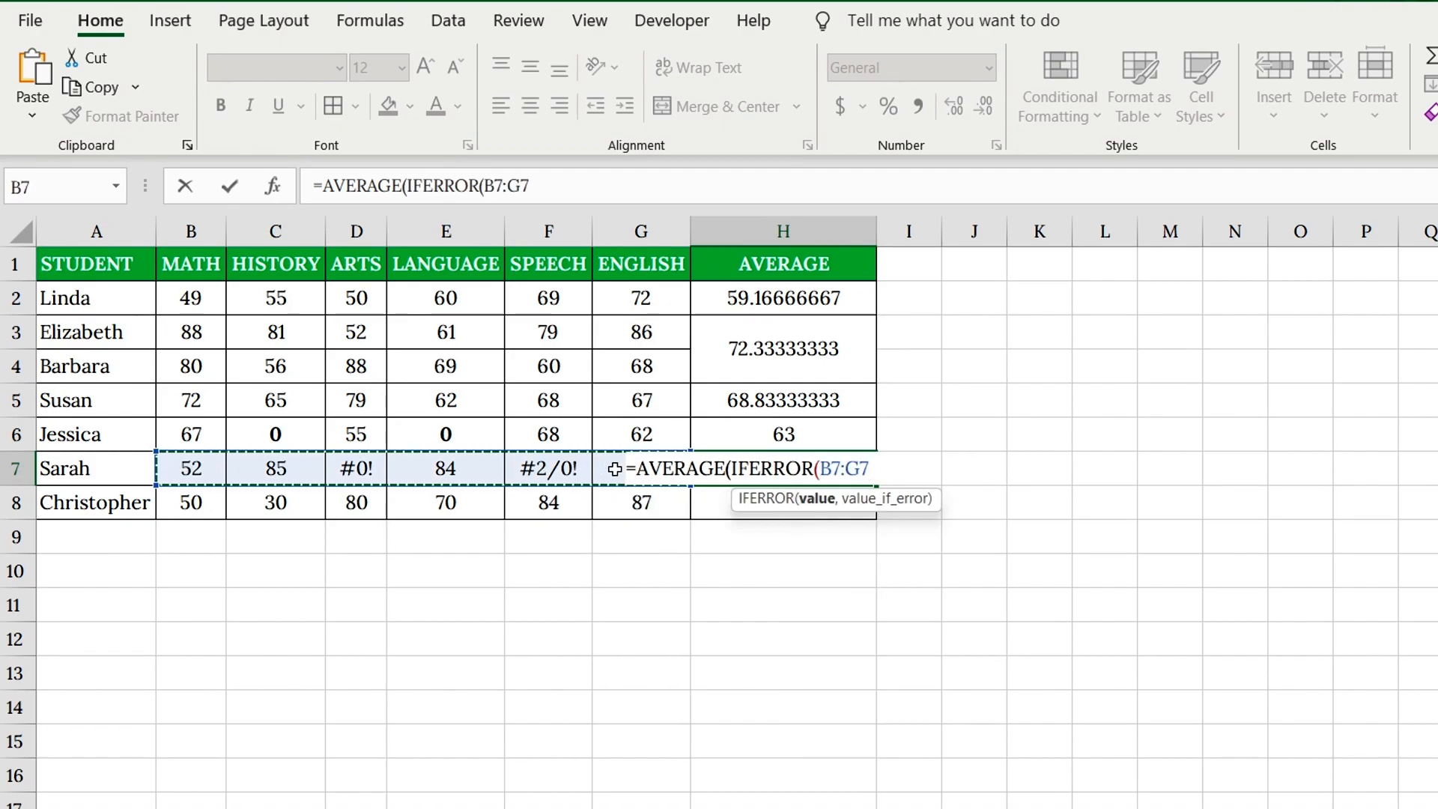
{"action": "type", "text": ", \"\"))"}
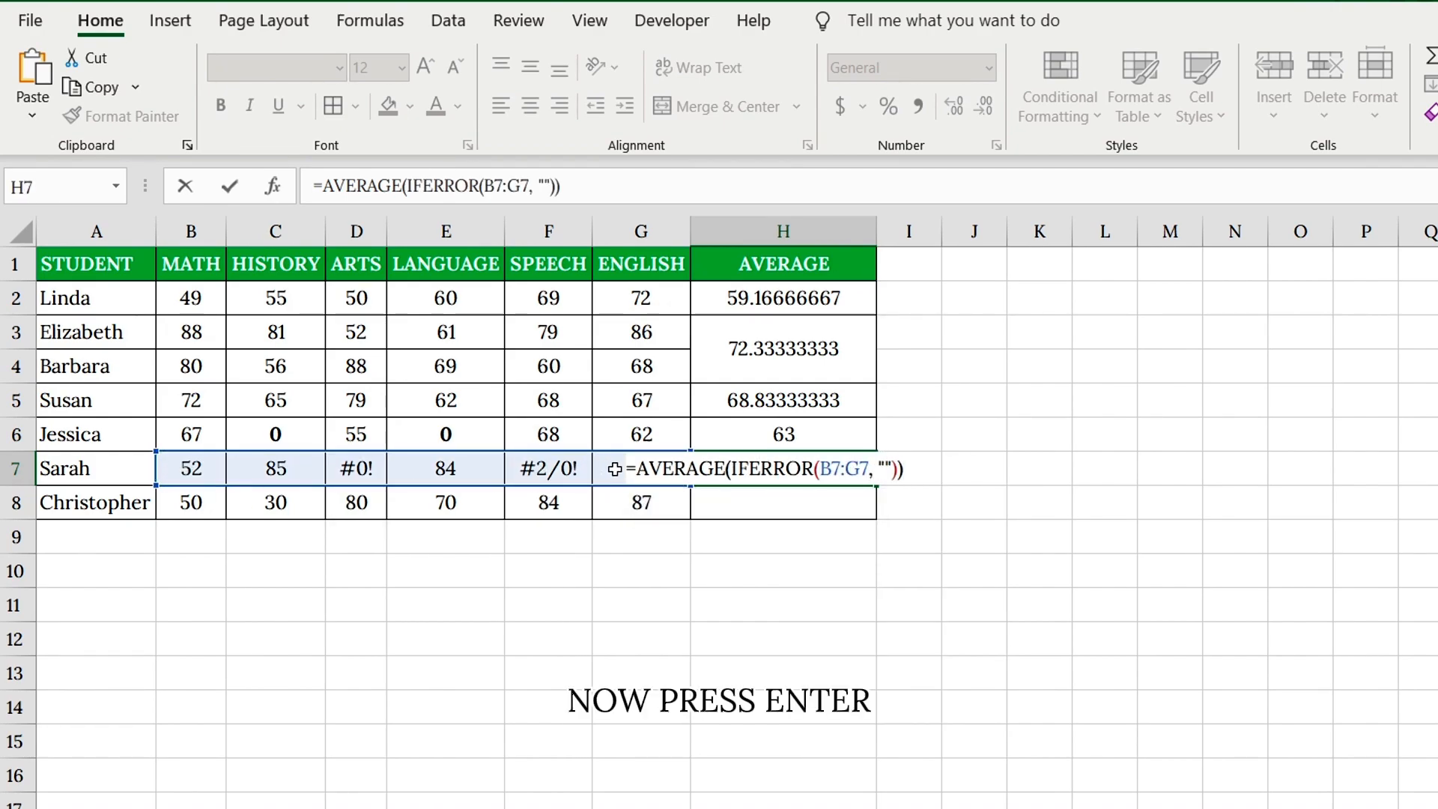
{"action": "key", "text": "Return"}
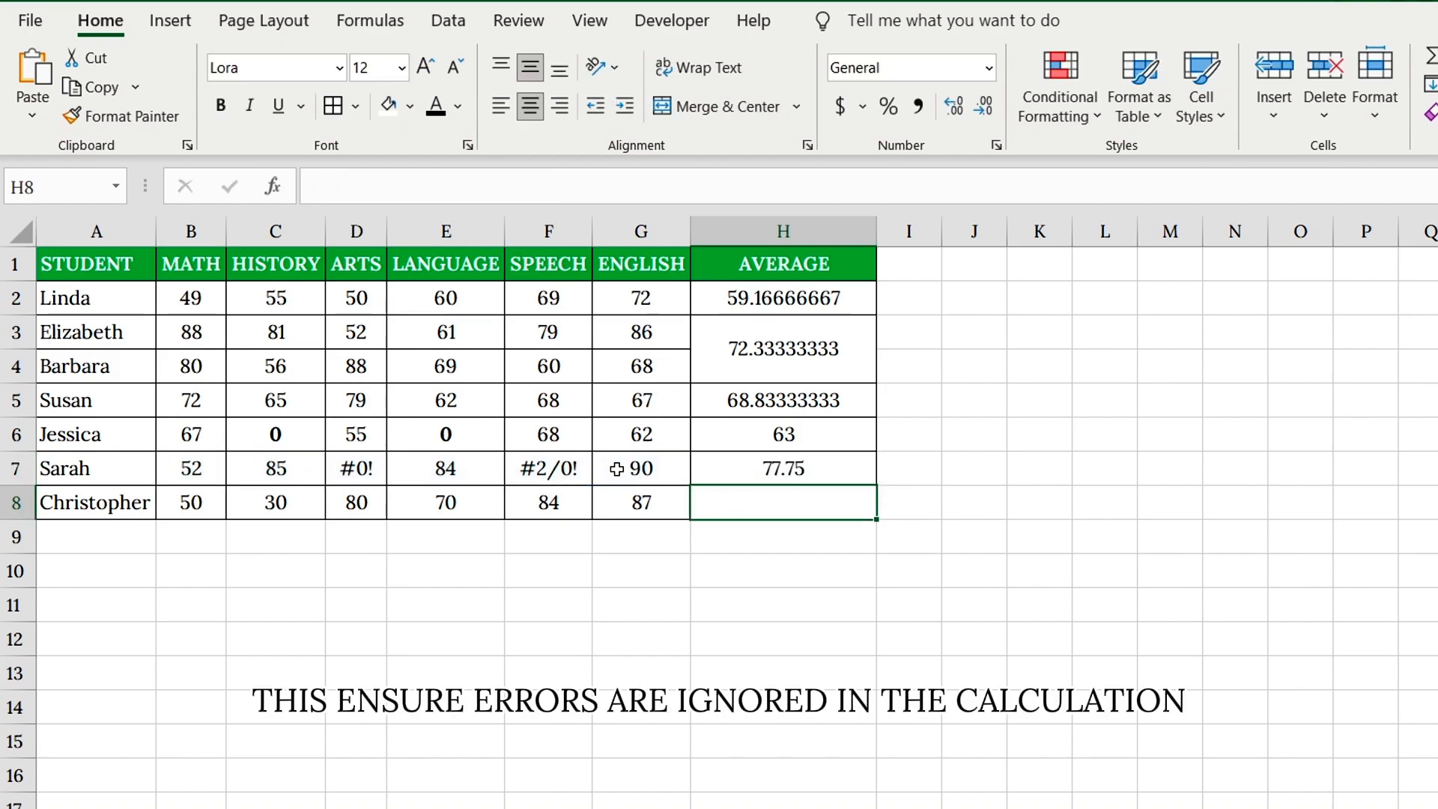
{"action": "left_click", "coordinate": [751, 467]}
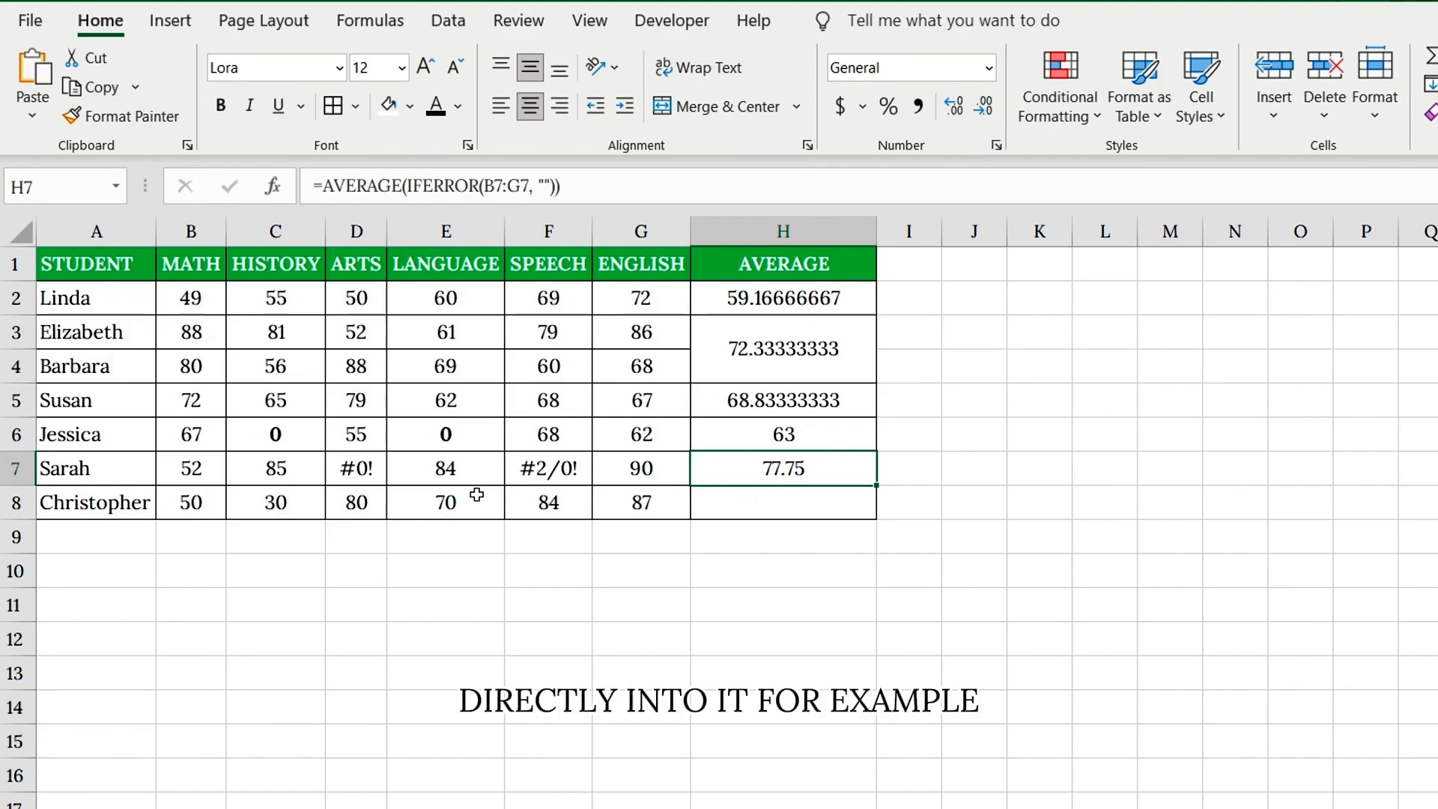
Step: Enter an AVERAGE formula in H8 with the directly written values 50, 30 and 80
{"action": "left_click", "coordinate": [712, 509]}
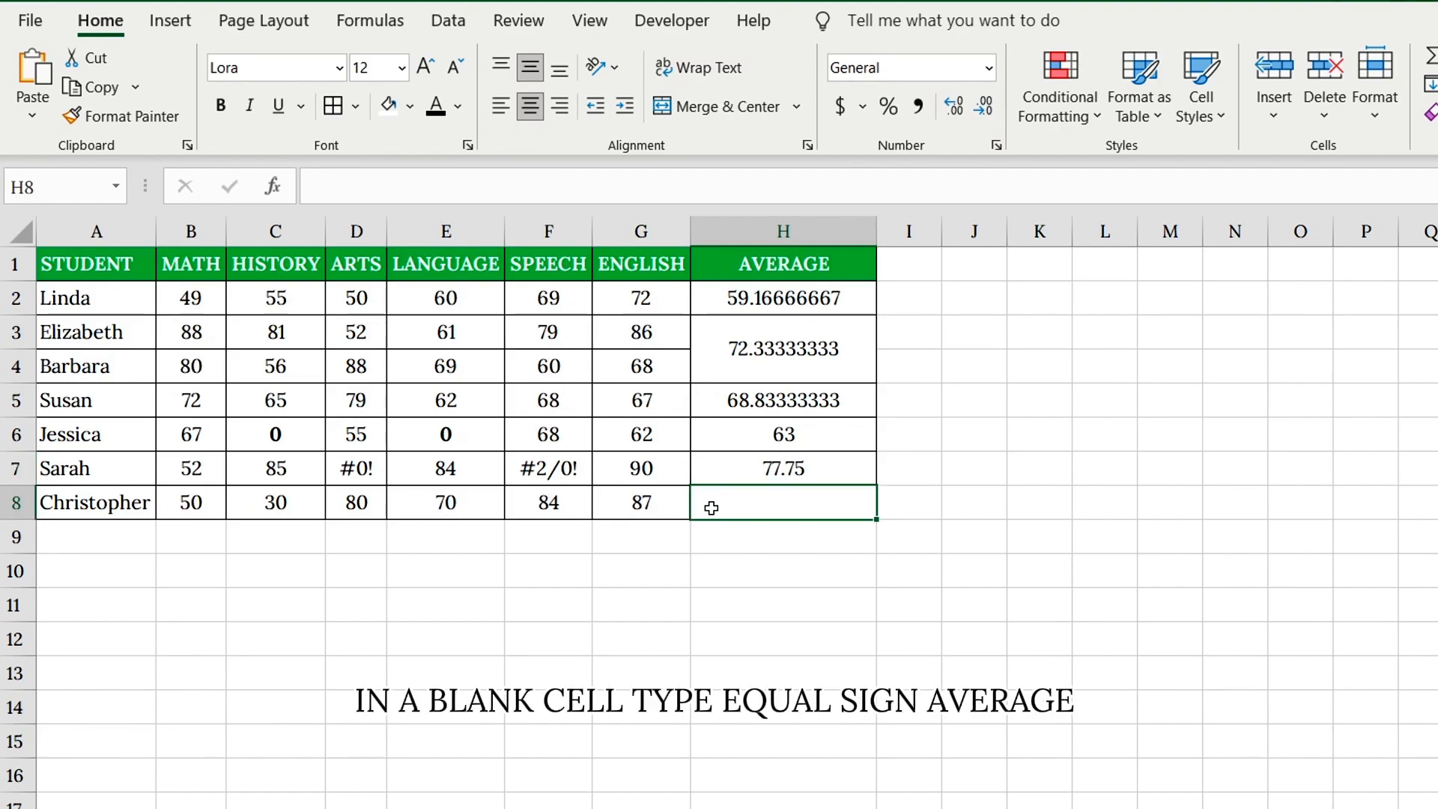
{"action": "type", "text": "=AVERAGE("}
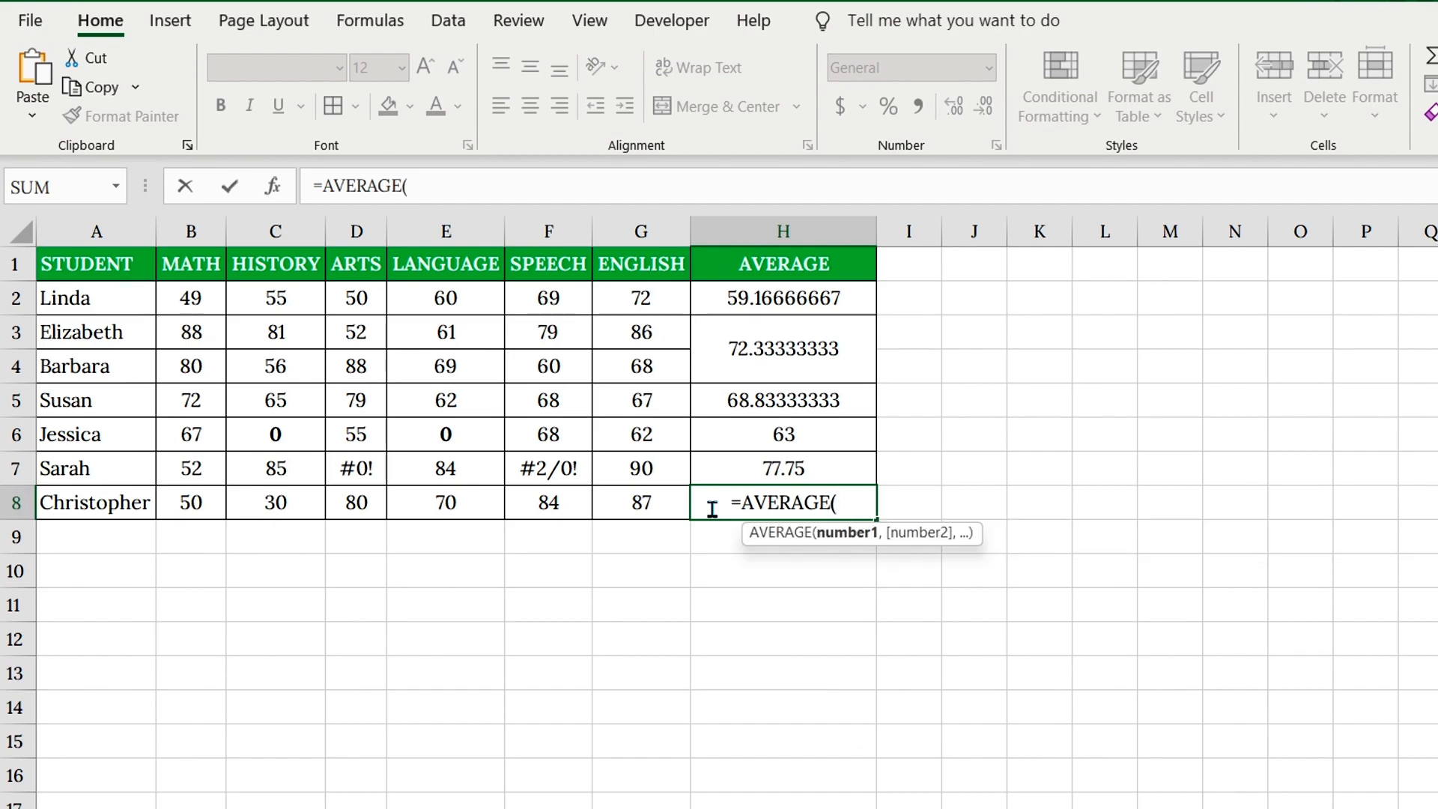
{"action": "type", "text": "50, 30, 80"}
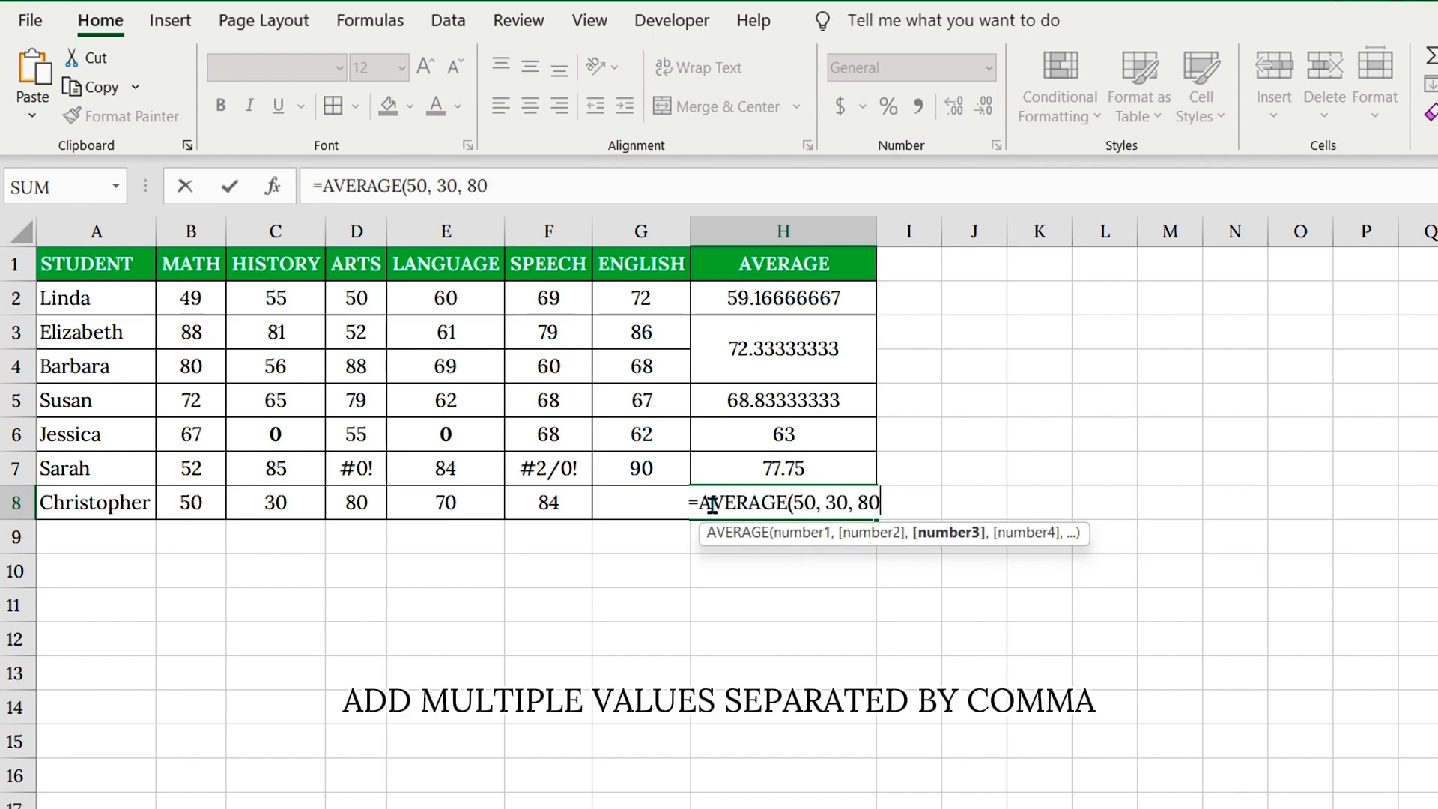
{"action": "key", "text": "Return"}
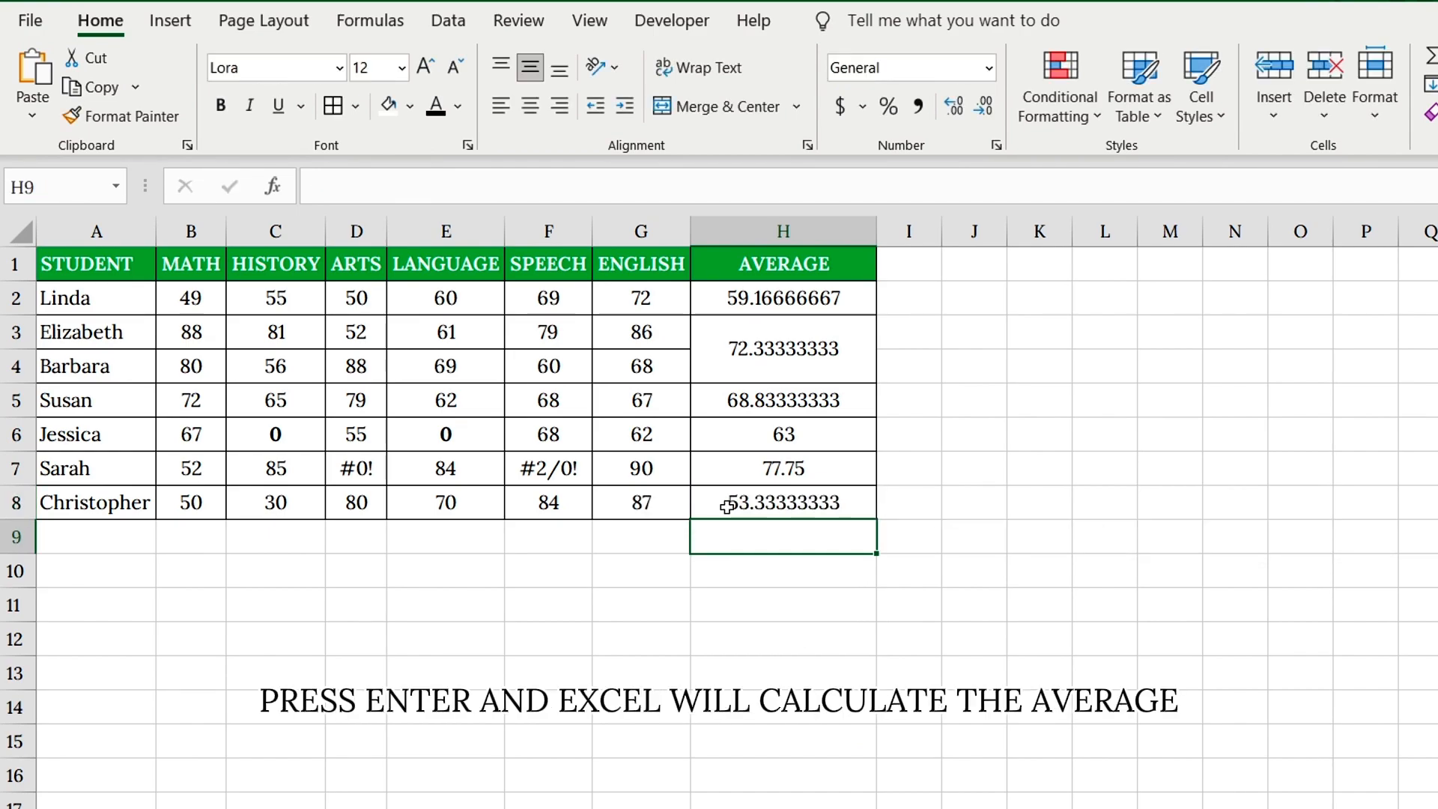
{"action": "left_click", "coordinate": [735, 506]}
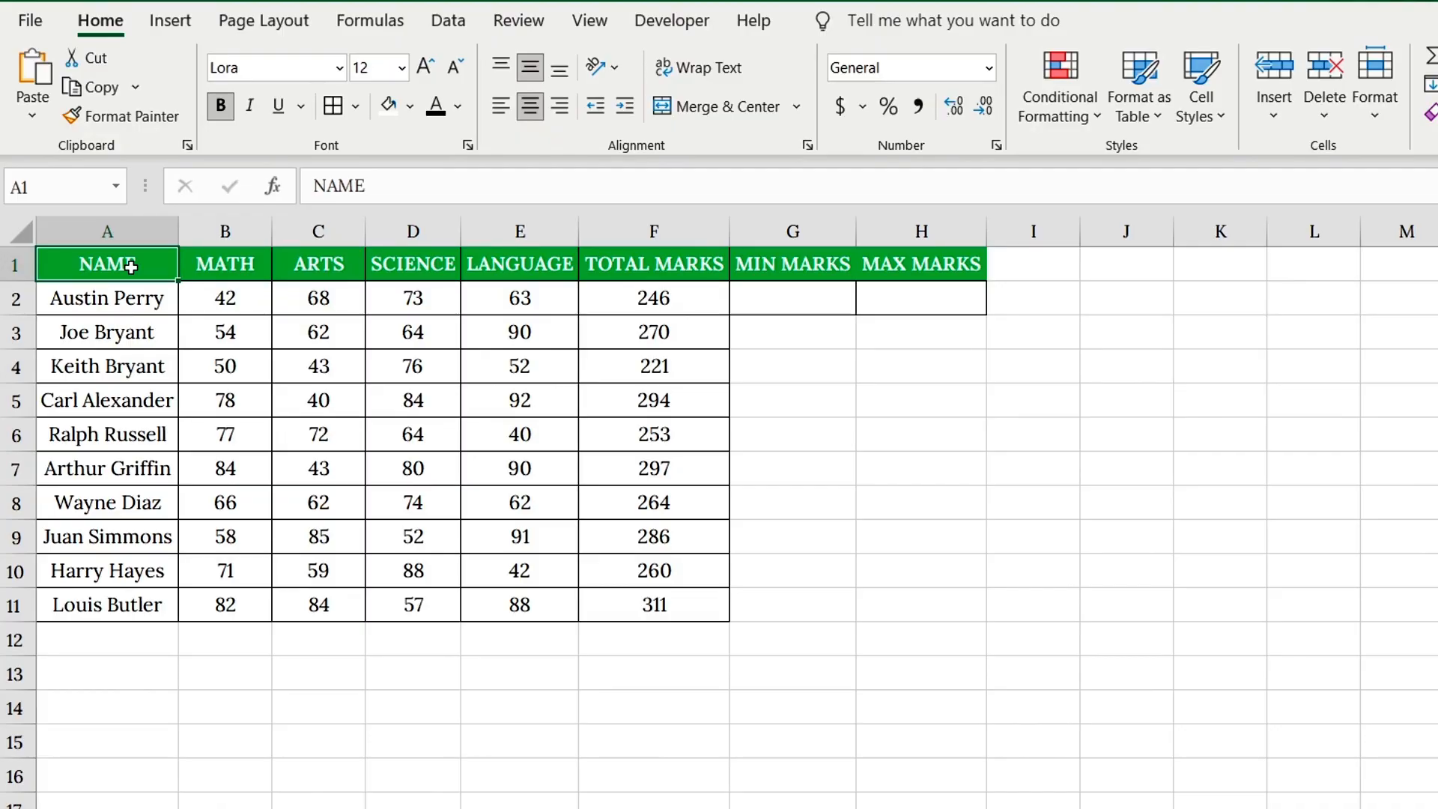
Step: Enter =MIN(F2:F11) in G2 under MIN MARKS to find the smallest total mark
{"action": "left_click", "coordinate": [756, 274]}
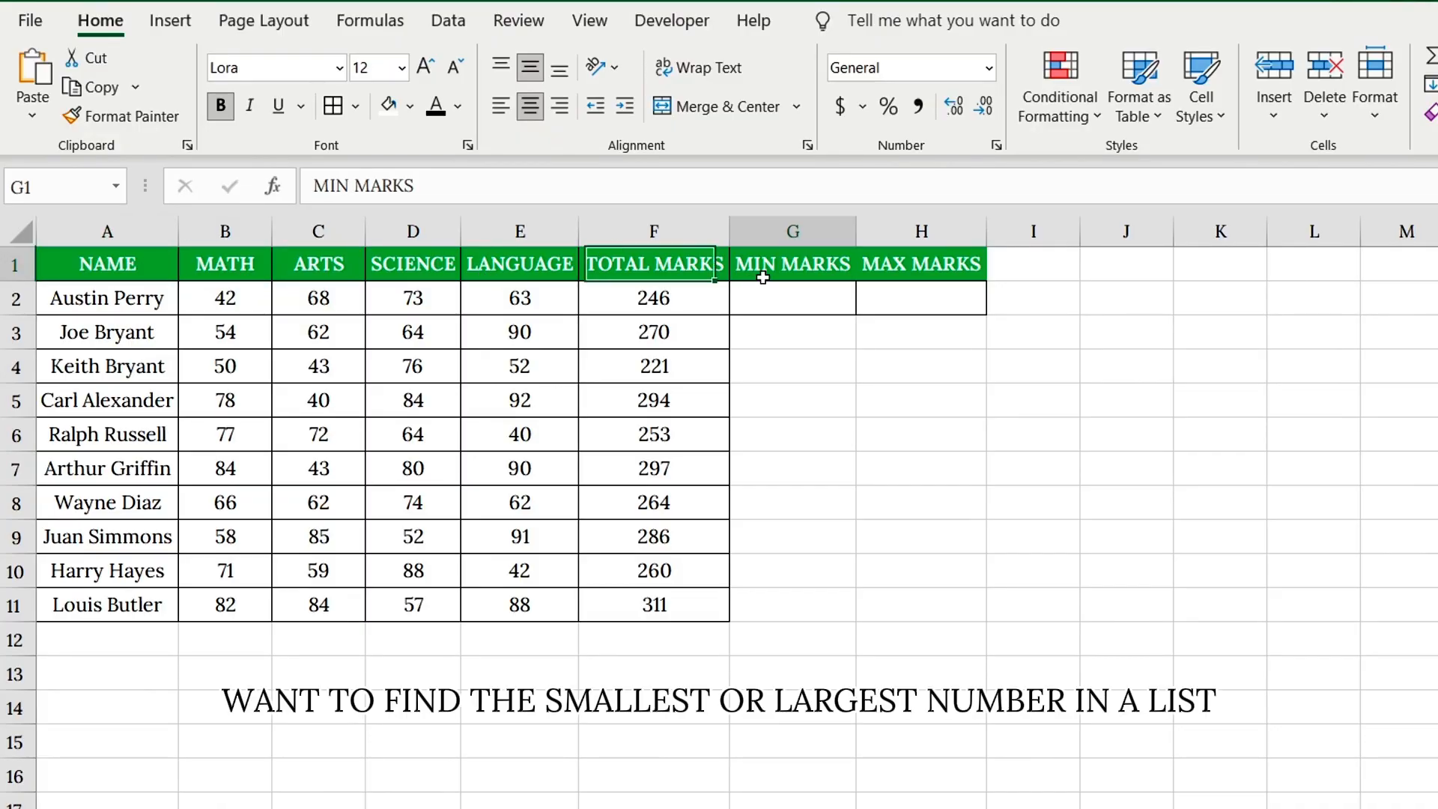
{"action": "left_click", "coordinate": [948, 271]}
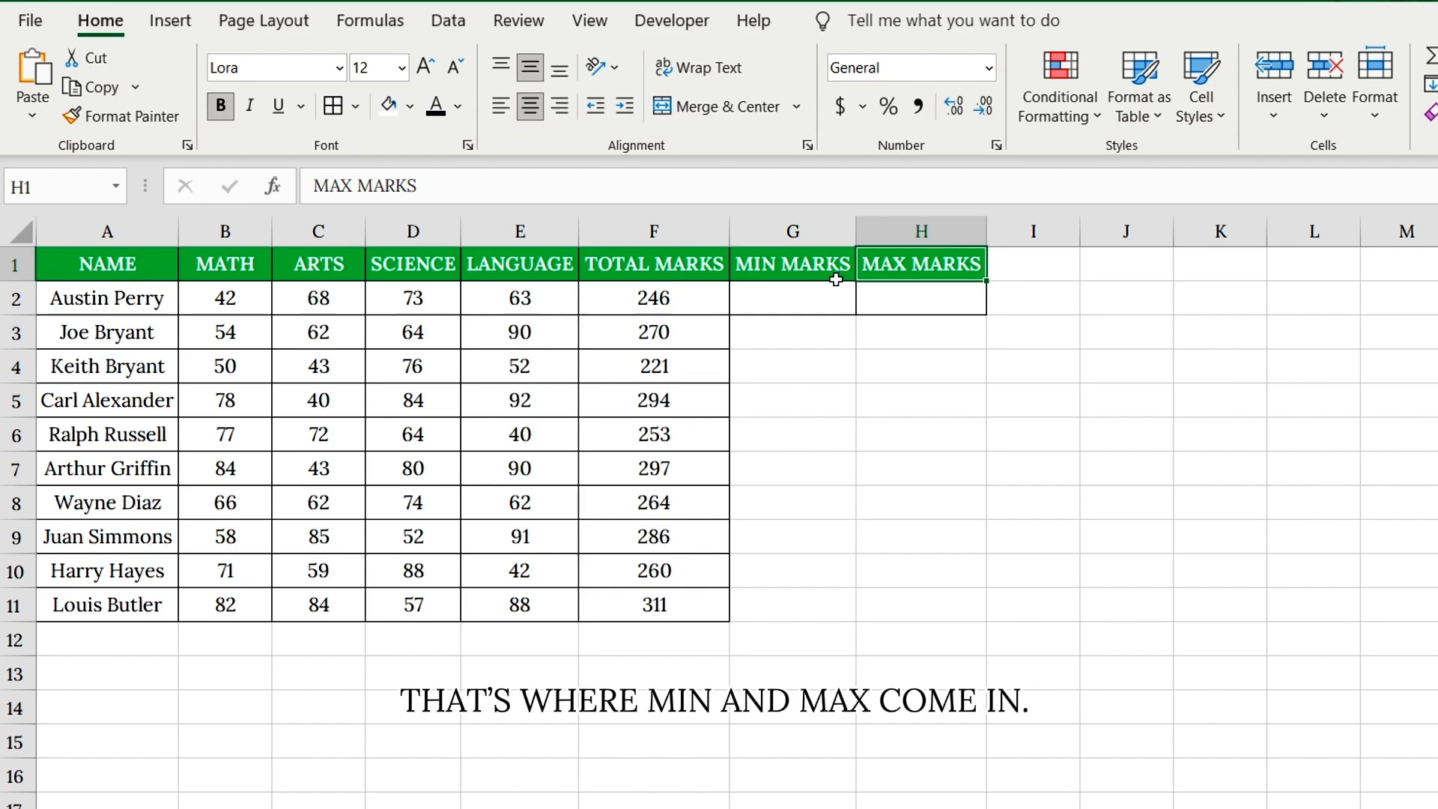
{"action": "left_click", "coordinate": [788, 288]}
{"action": "type", "text": "=MIN"}
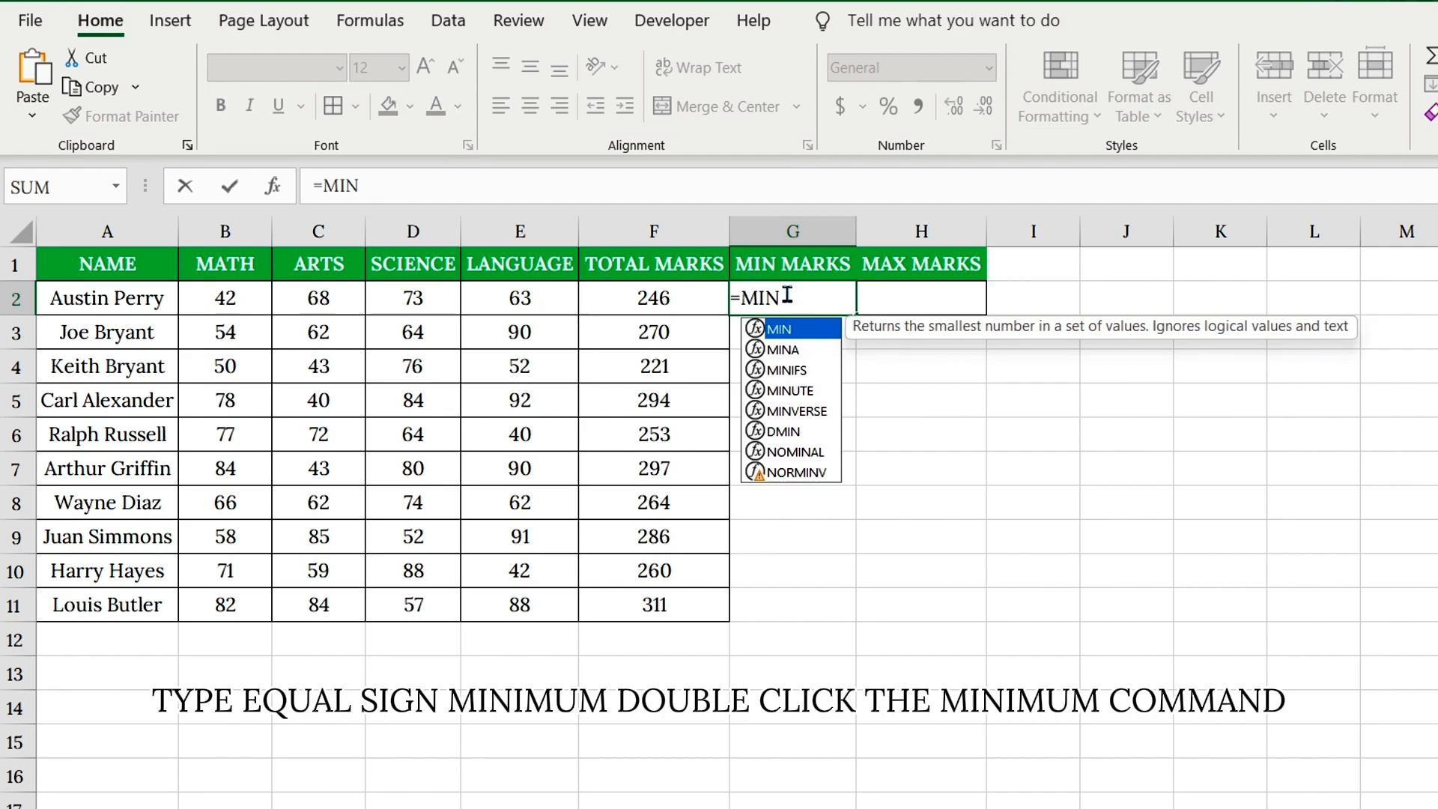
{"action": "double_click", "coordinate": [782, 330]}
{"action": "left_click_drag", "start_coordinate": [648, 300], "coordinate": [636, 593]}
{"action": "type", "text": ")"}
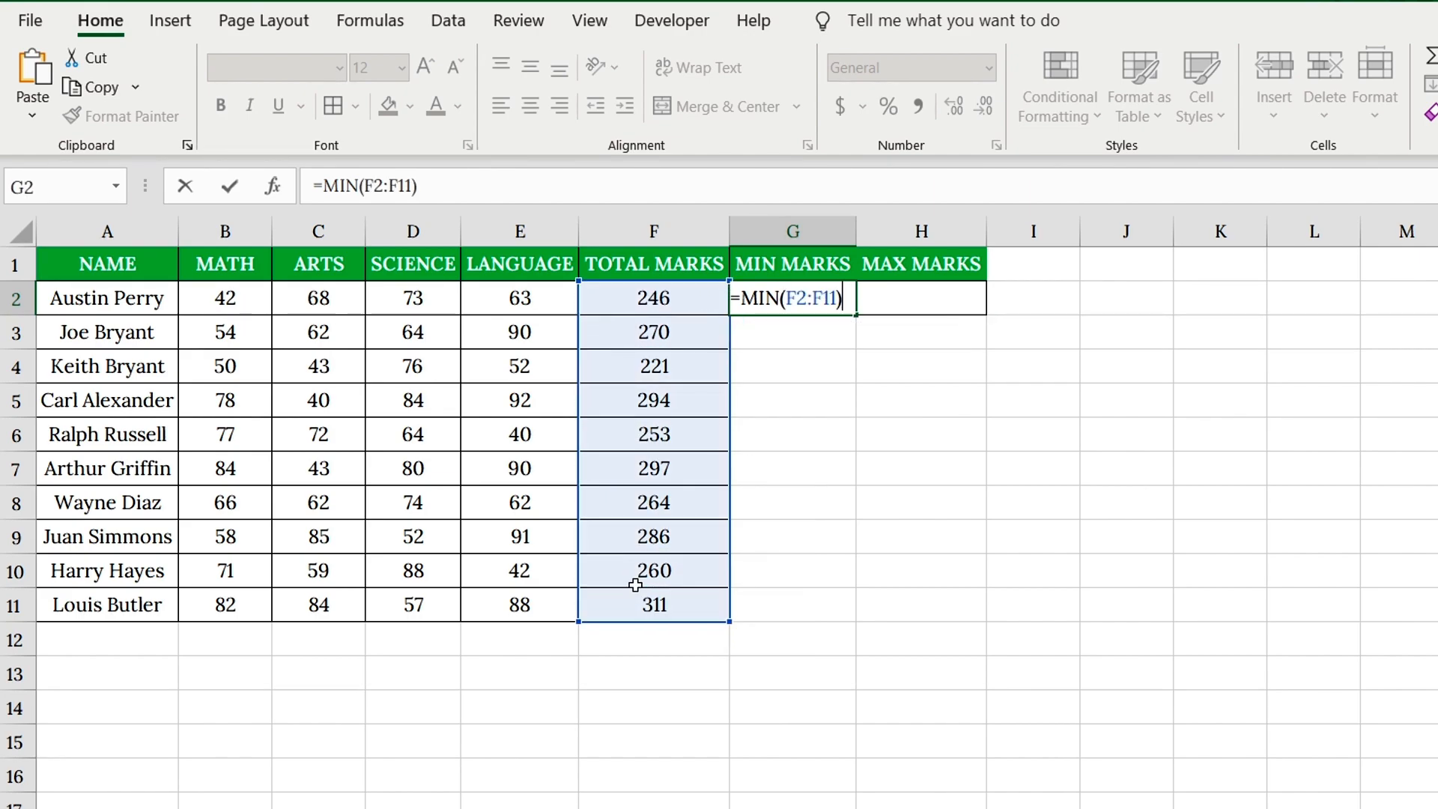
{"action": "key", "text": "Return"}
{"action": "left_click", "coordinate": [816, 294]}
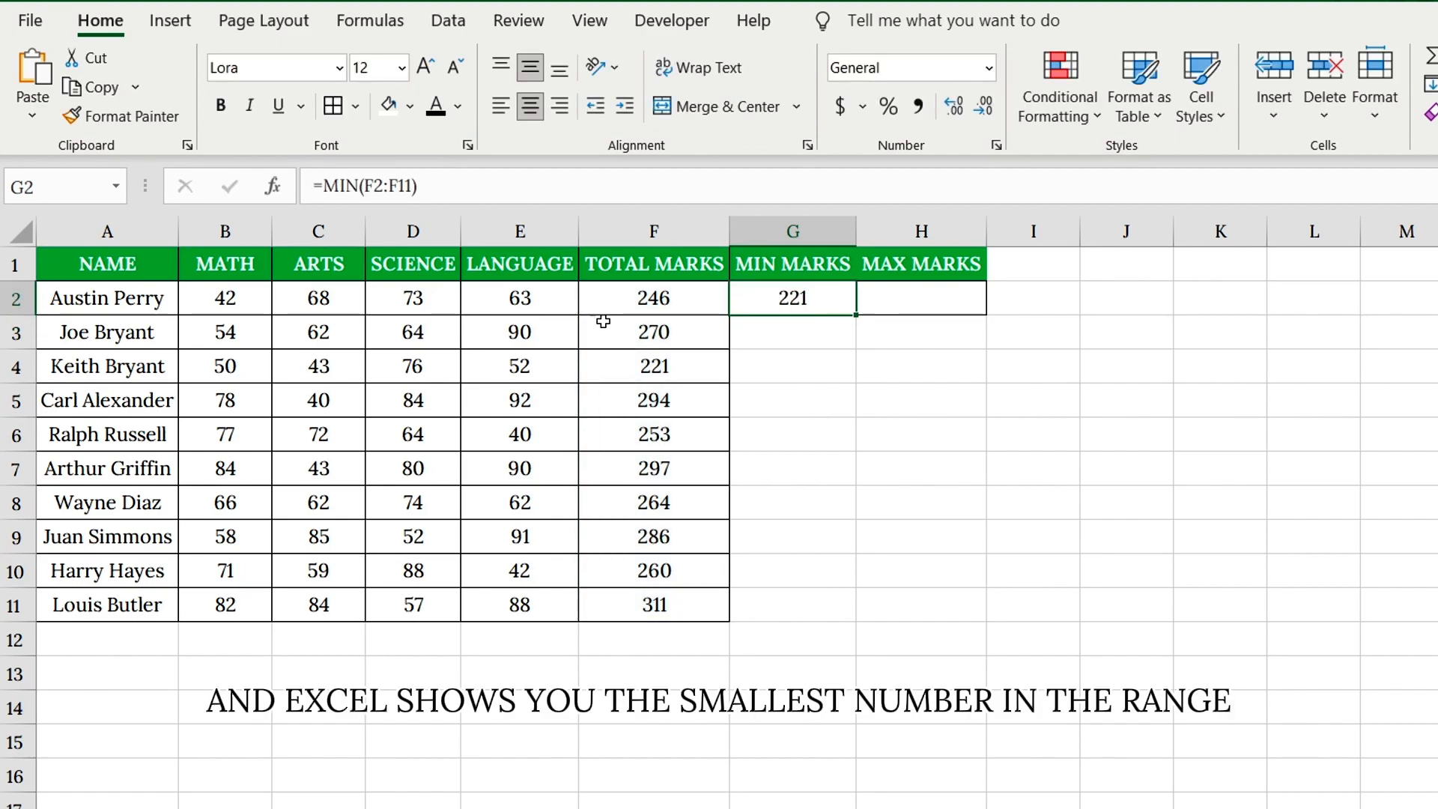
Step: Enter =MAX(F2:F11) in H2 under MAX MARKS to find the largest total mark
{"action": "left_click", "coordinate": [912, 300]}
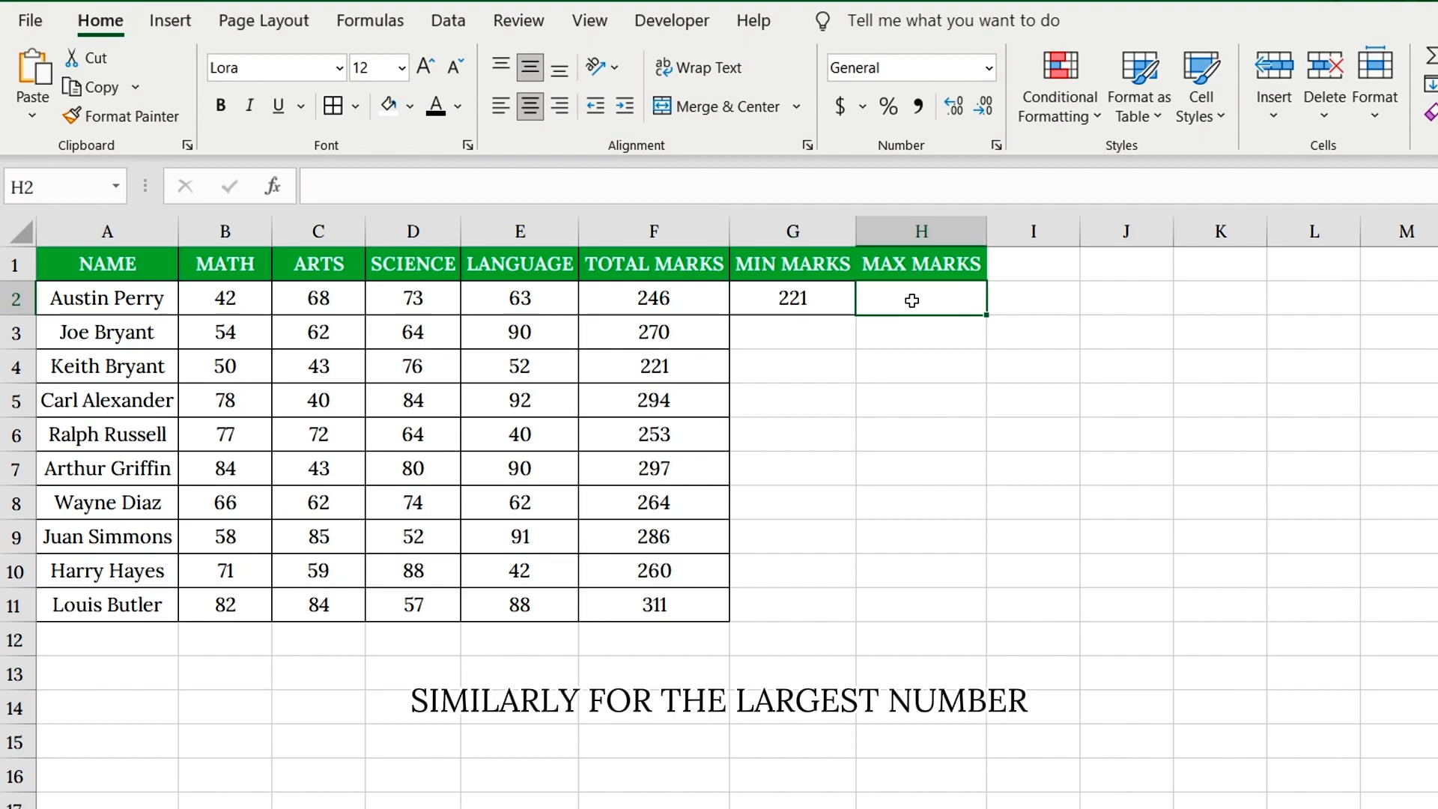
{"action": "type", "text": "=MAX"}
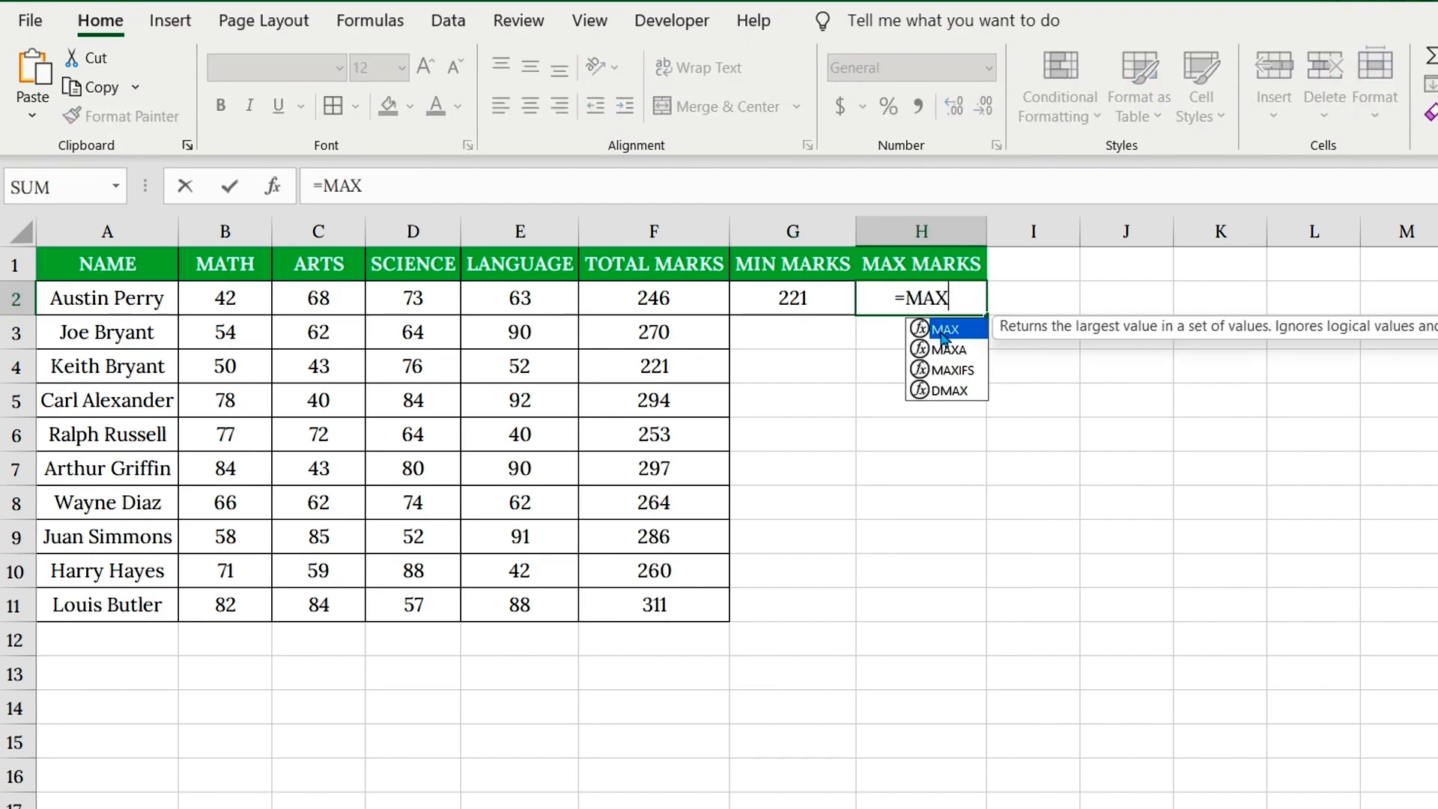
{"action": "double_click", "coordinate": [943, 329]}
{"action": "left_click_drag", "start_coordinate": [622, 300], "coordinate": [685, 590]}
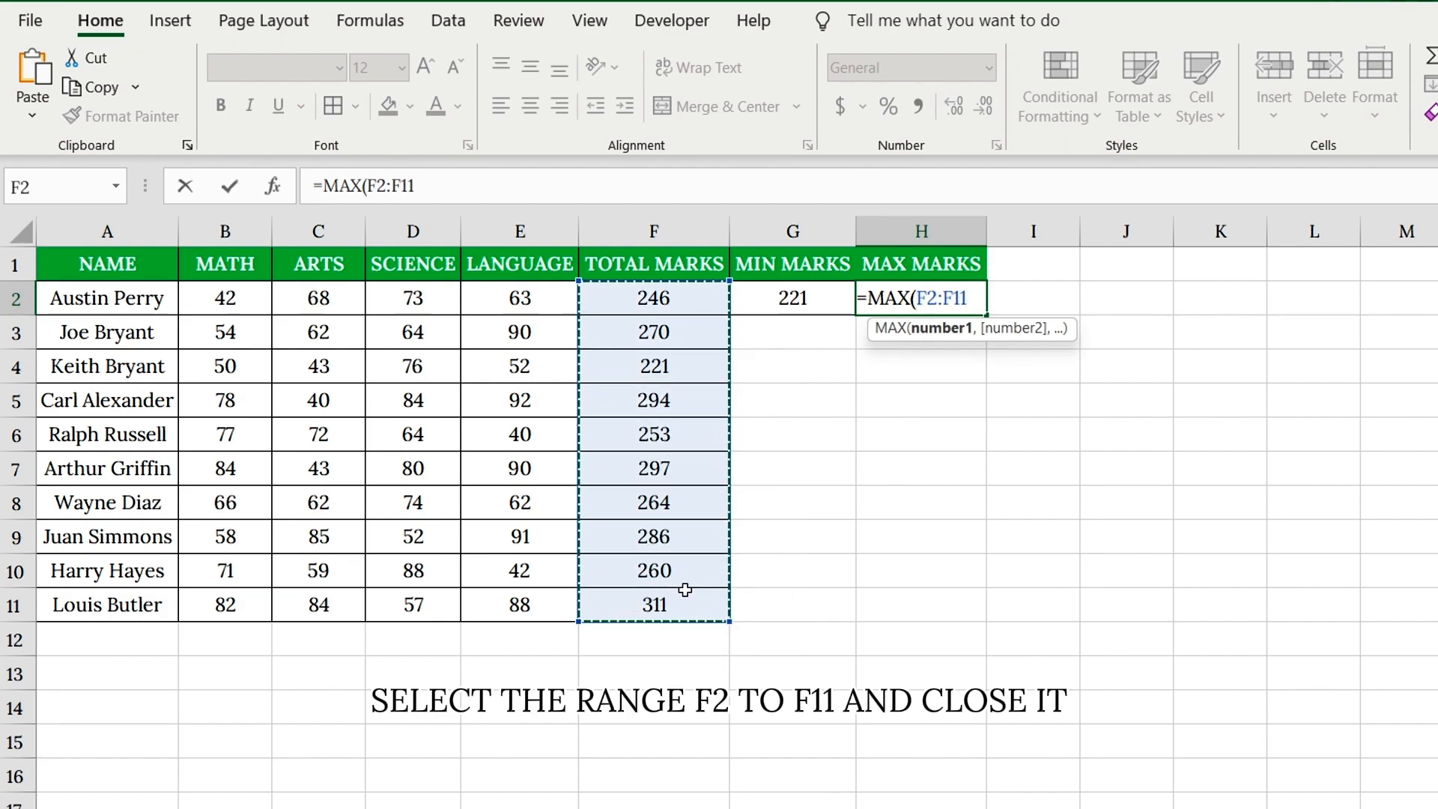
{"action": "type", "text": ")"}
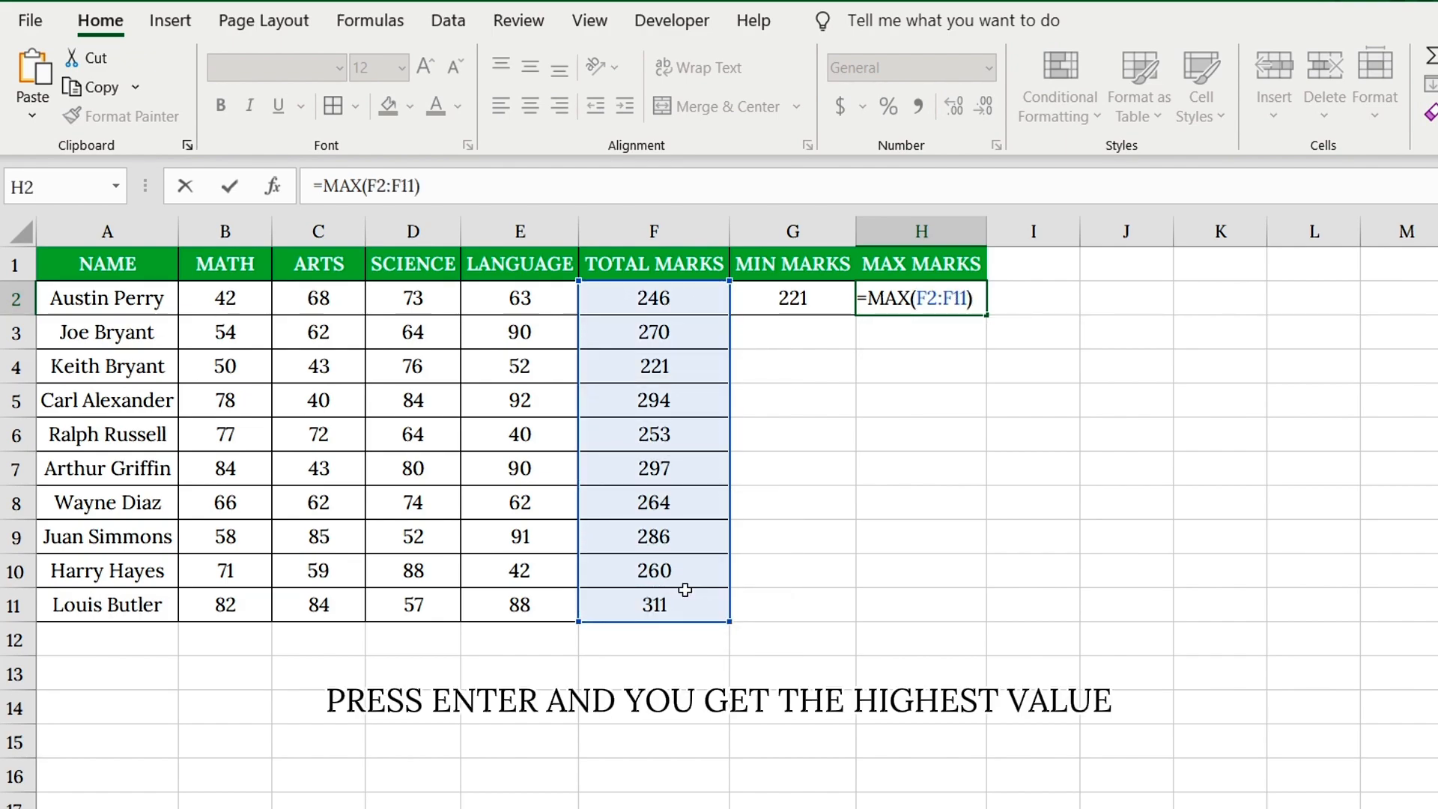
{"action": "key", "text": "Return"}
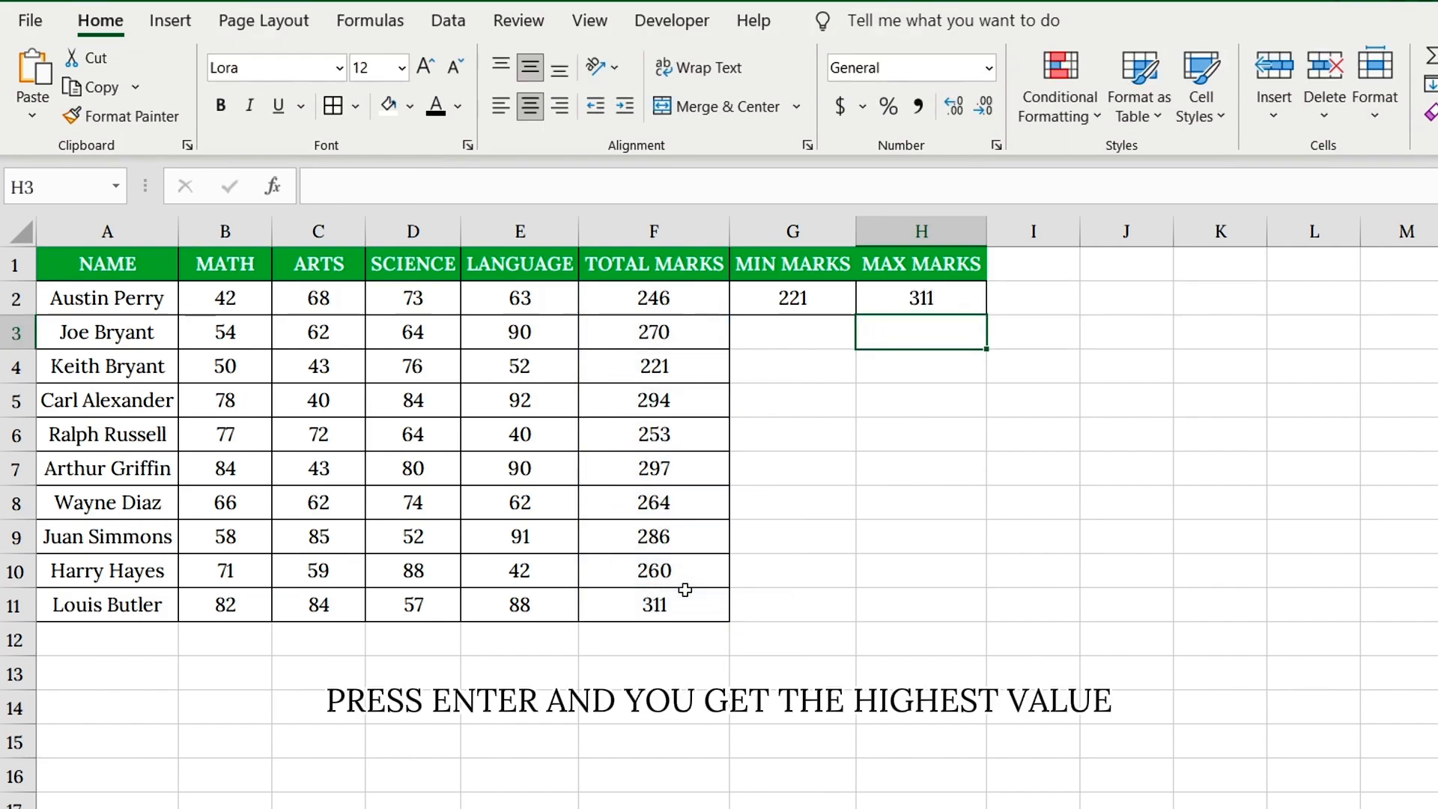
{"action": "left_click", "coordinate": [925, 300]}
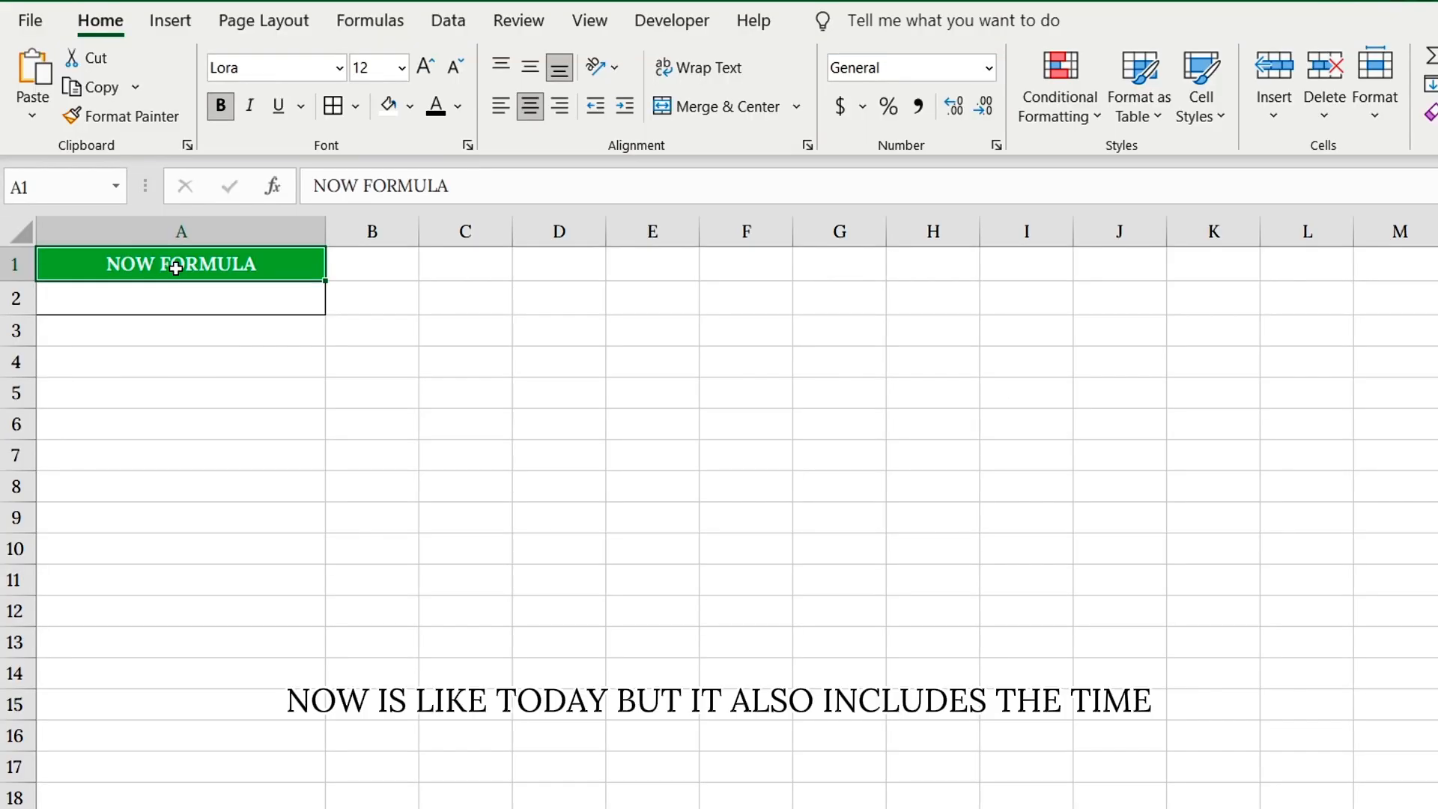
Step: Enter =NOW() in A2 under the NOW FORMULA header to insert the current date and time
{"action": "left_click", "coordinate": [189, 300]}
{"action": "type", "text": "="}
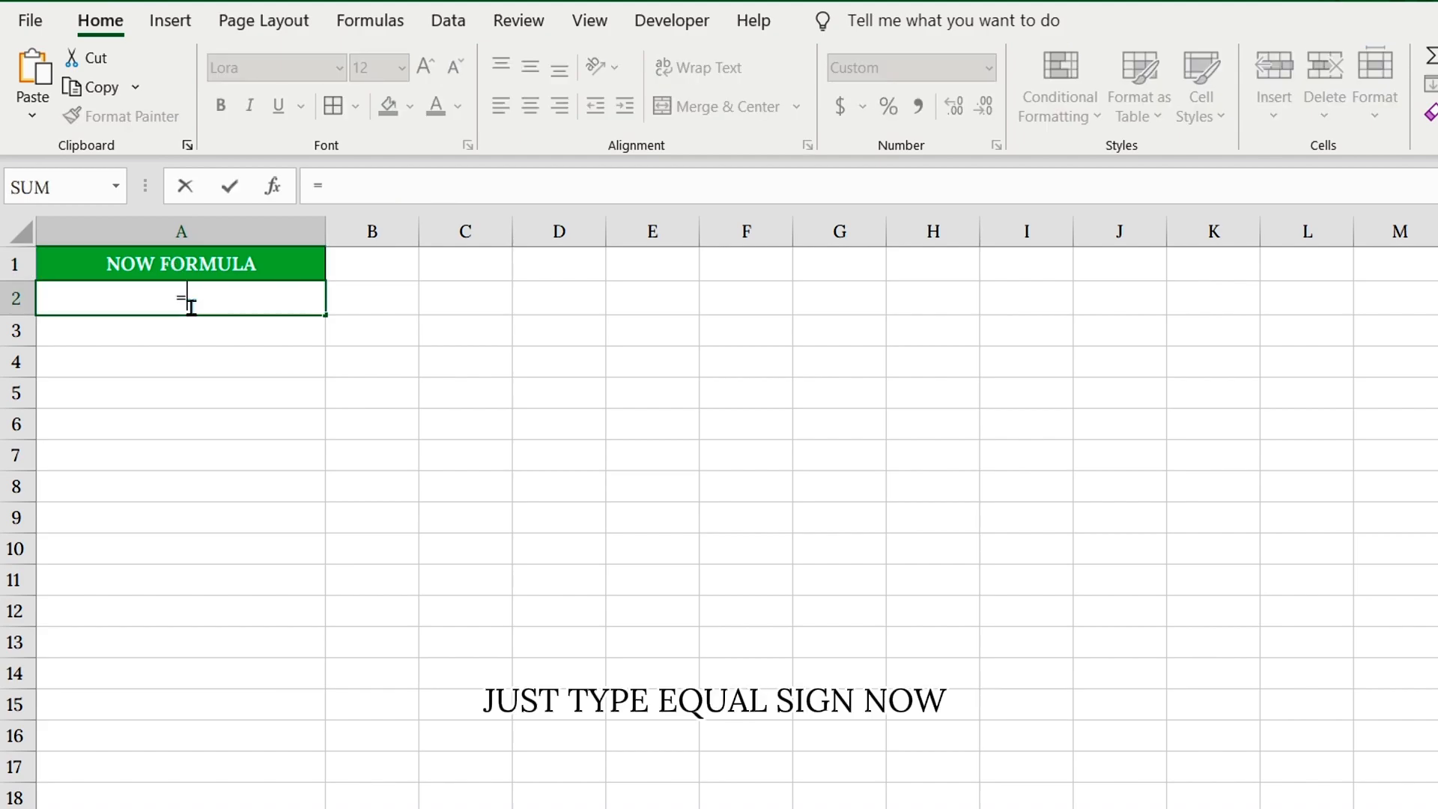
{"action": "type", "text": "NOW"}
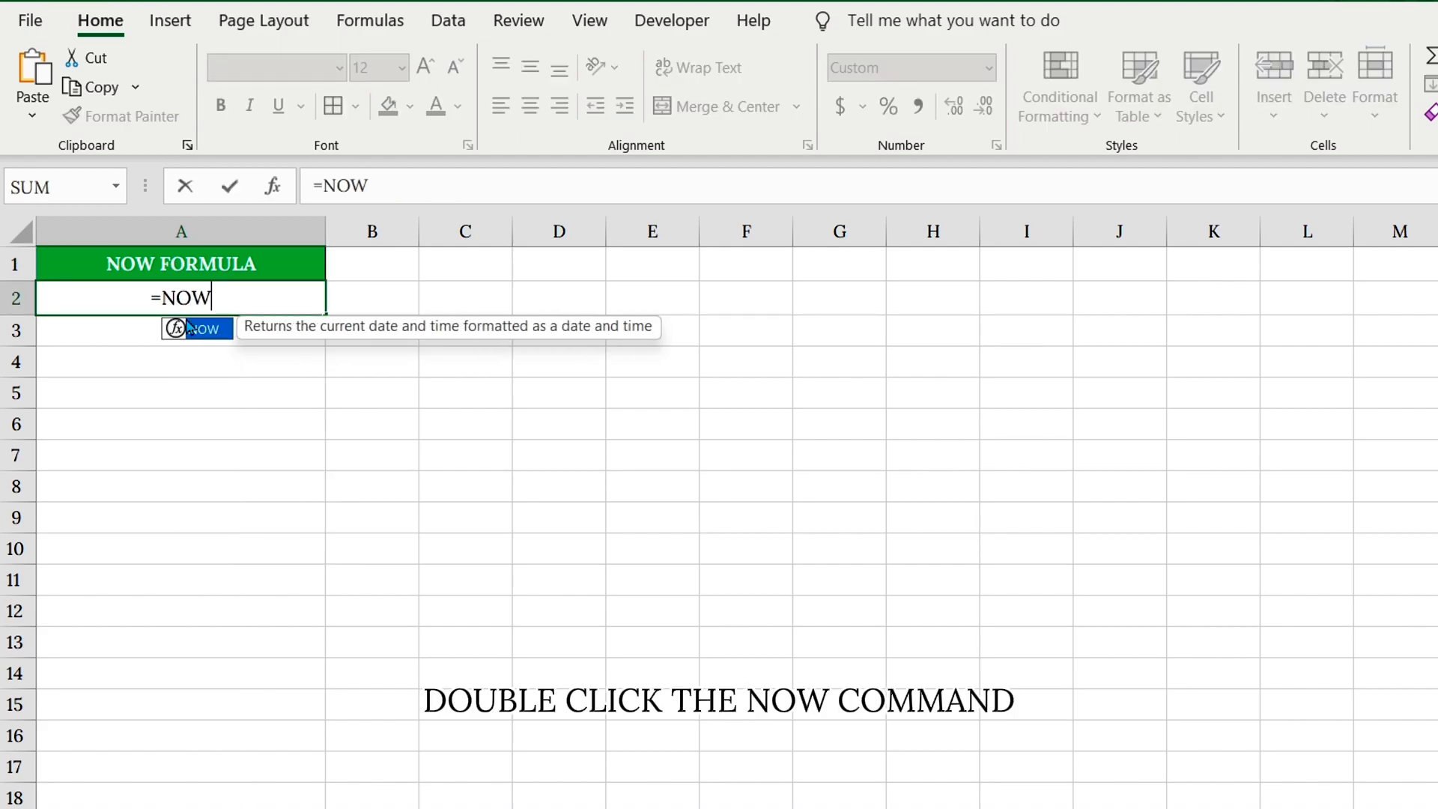
{"action": "double_click", "coordinate": [192, 329]}
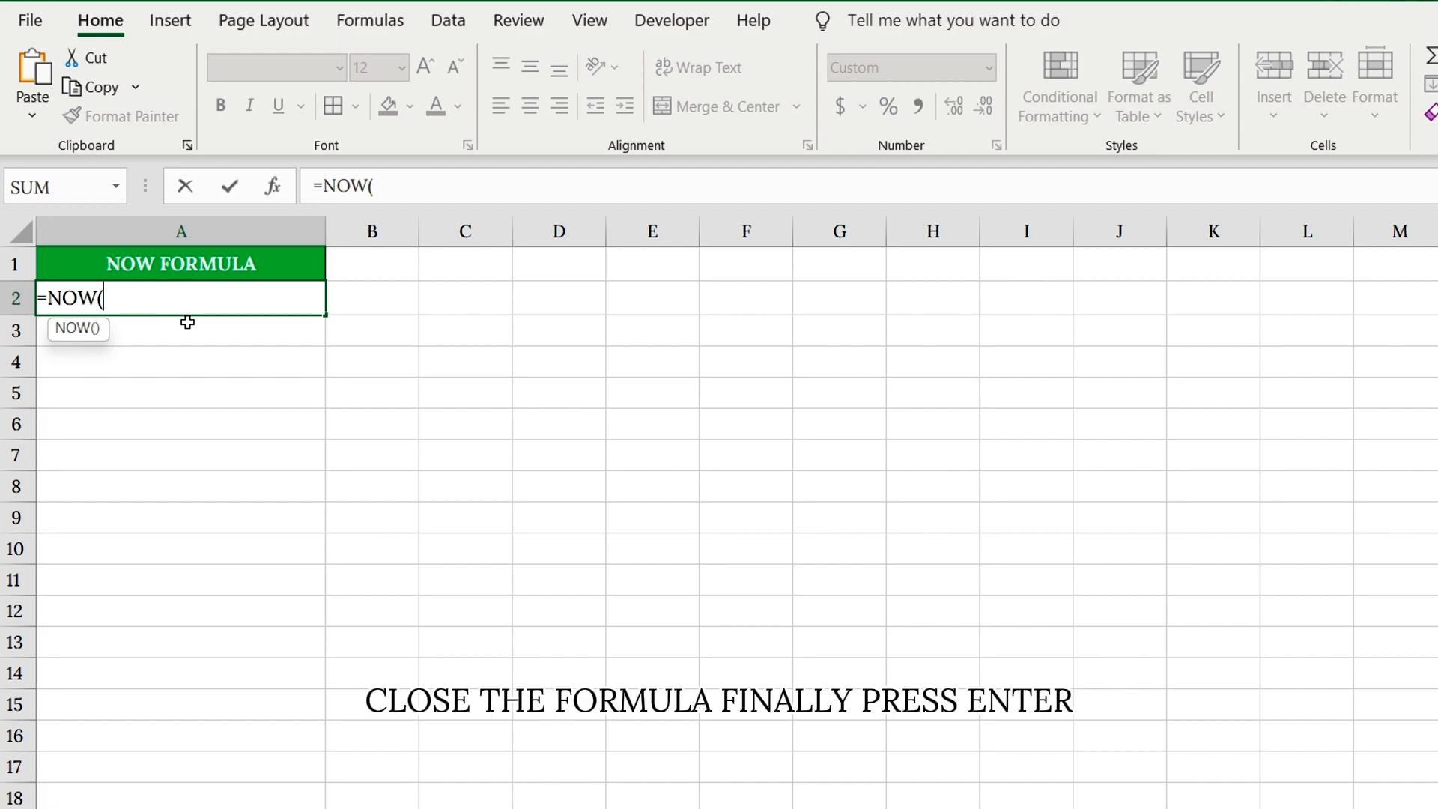
{"action": "type", "text": ")"}
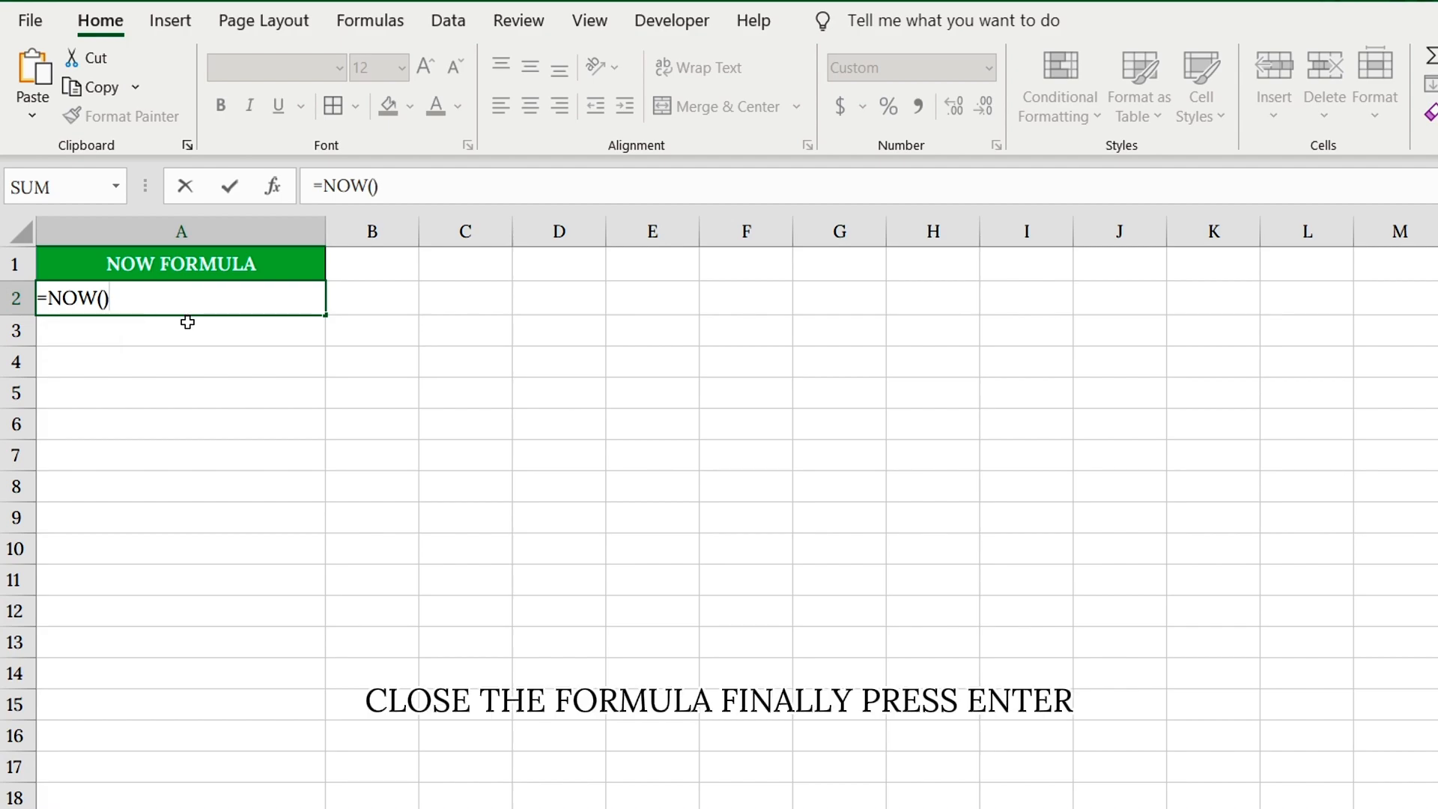
{"action": "key", "text": "Return"}
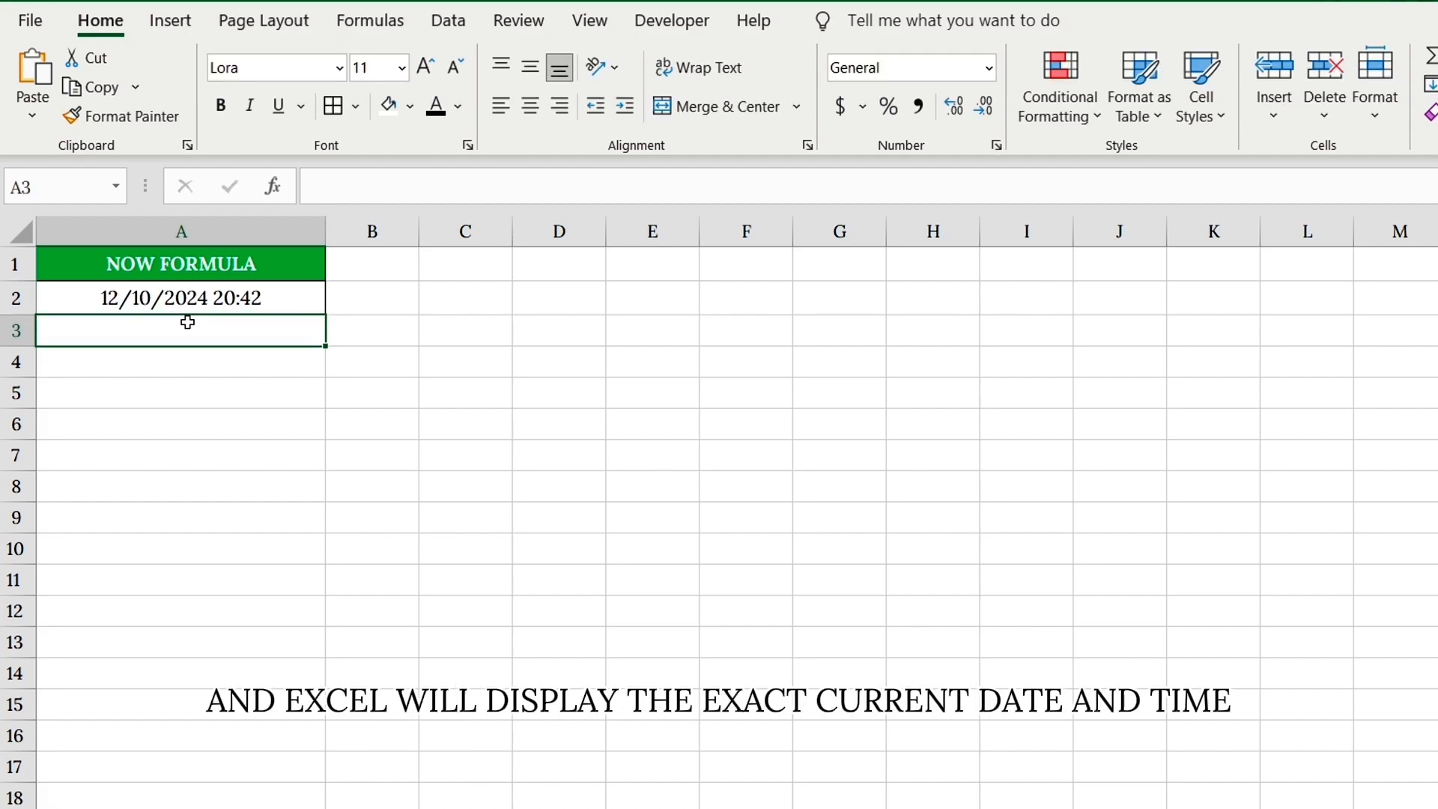
{"action": "left_click", "coordinate": [224, 299]}
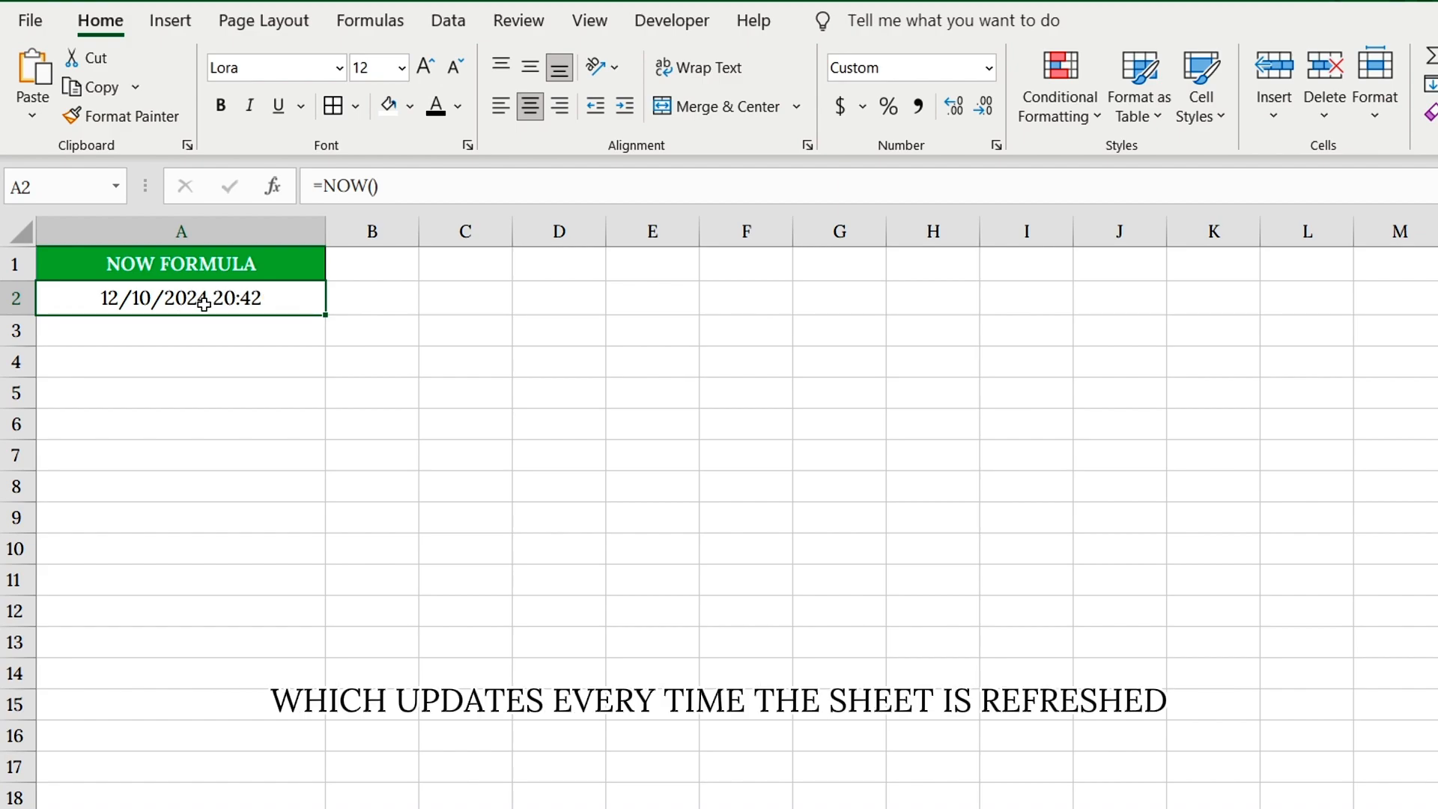